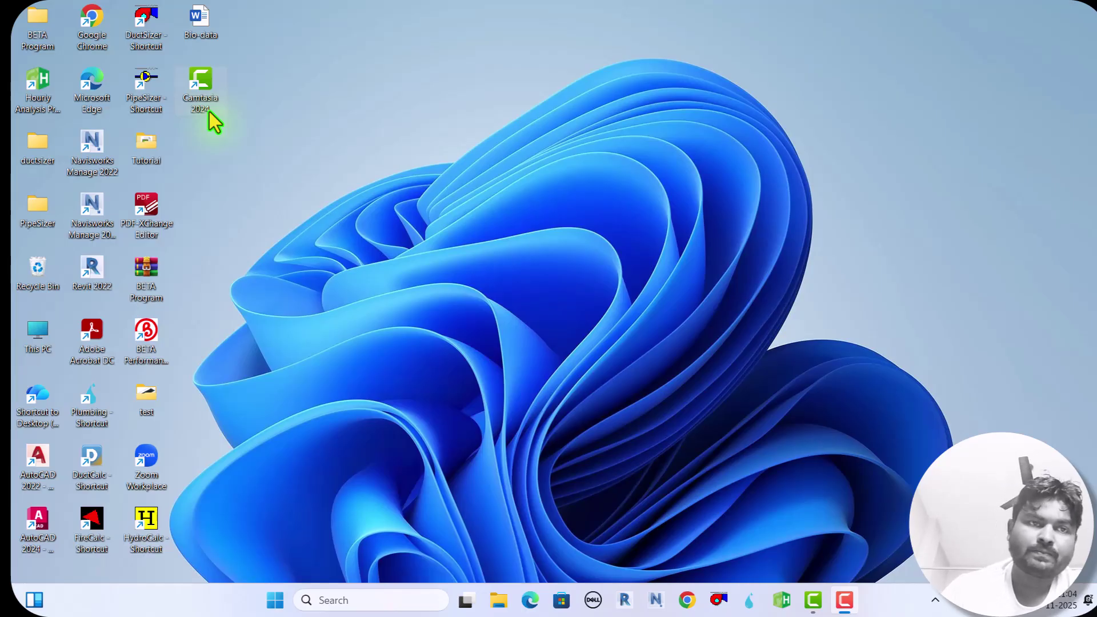
Step: Start HAP 6.2 and set its What's New message not to show at startup
left_click(214, 94)
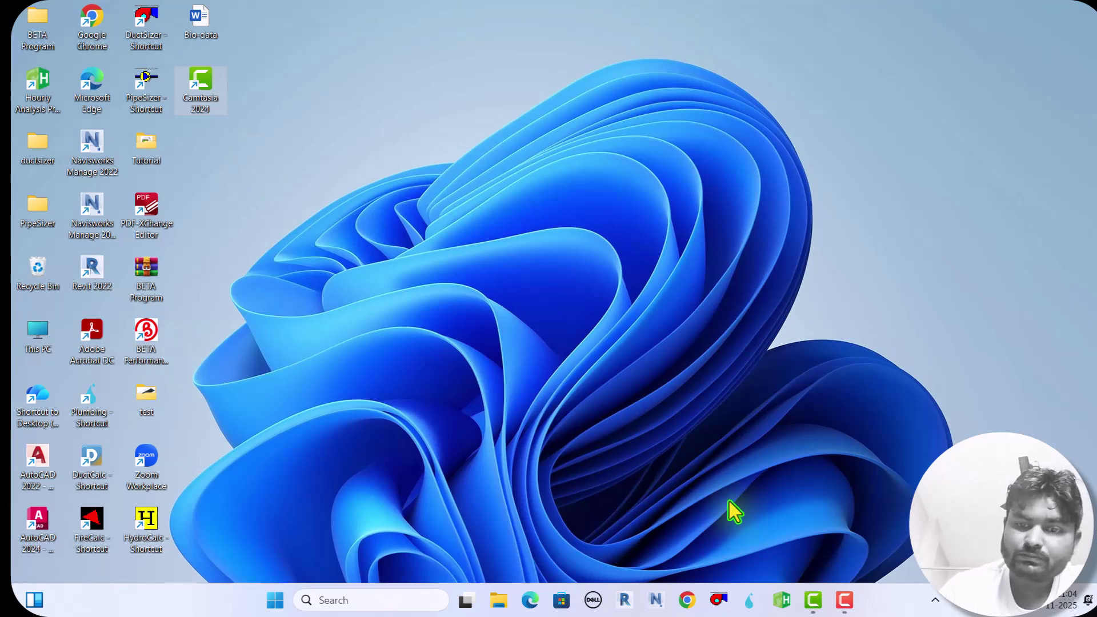
left_click(781, 599)
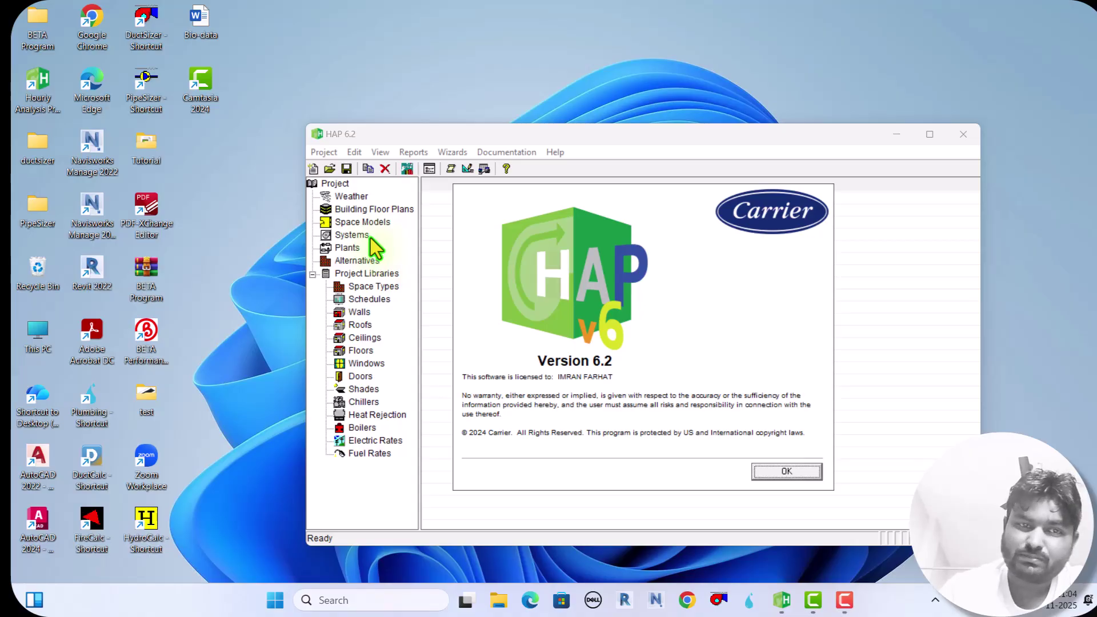
left_click(780, 473)
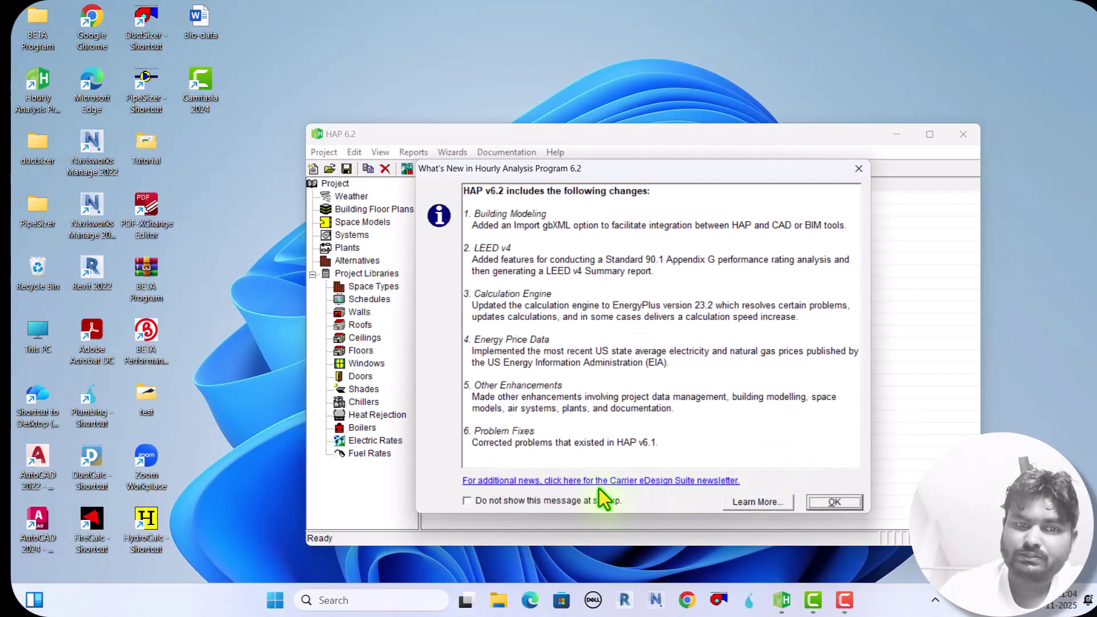
left_click(467, 500)
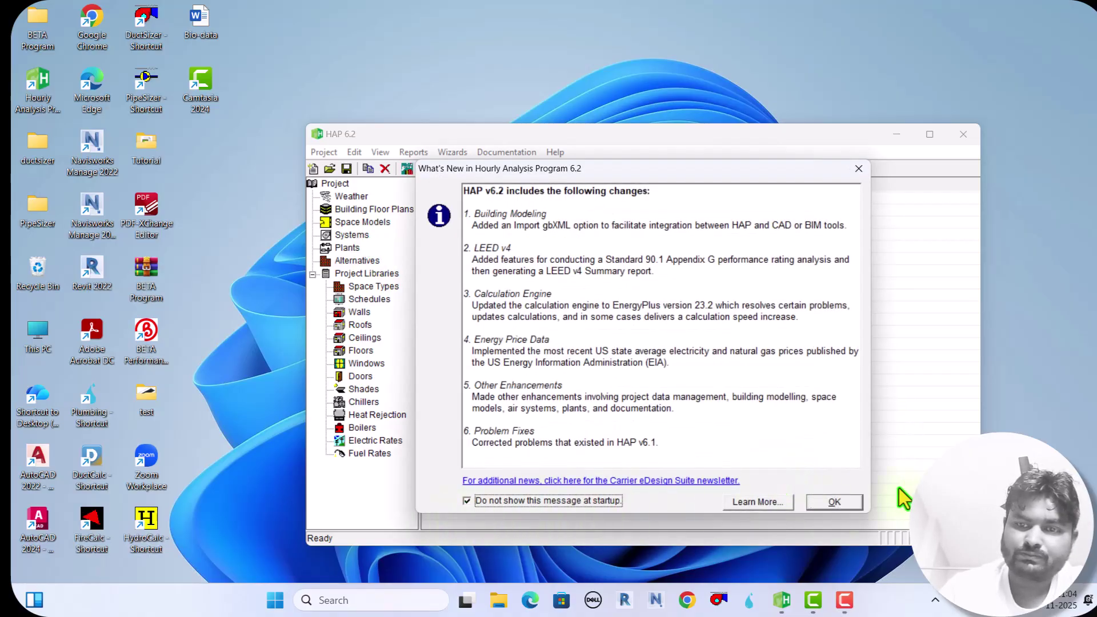
left_click(835, 502)
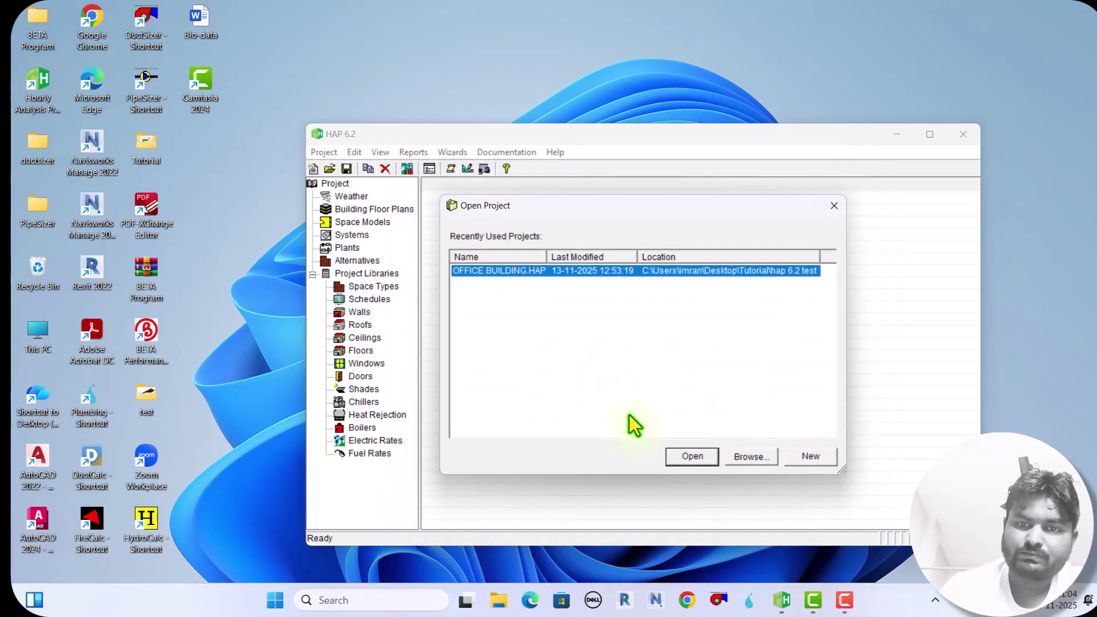
Step: Open the recent OFFICE BUILDING project and the properties of its L1_OFFICE BUILDING space model
left_click(690, 469)
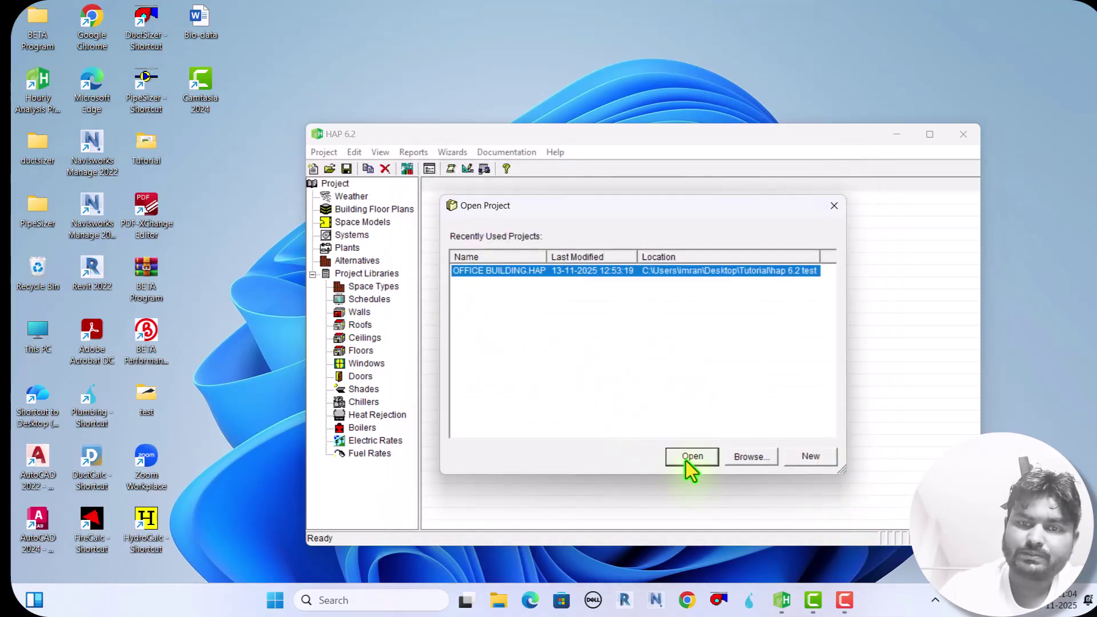
left_click(346, 222)
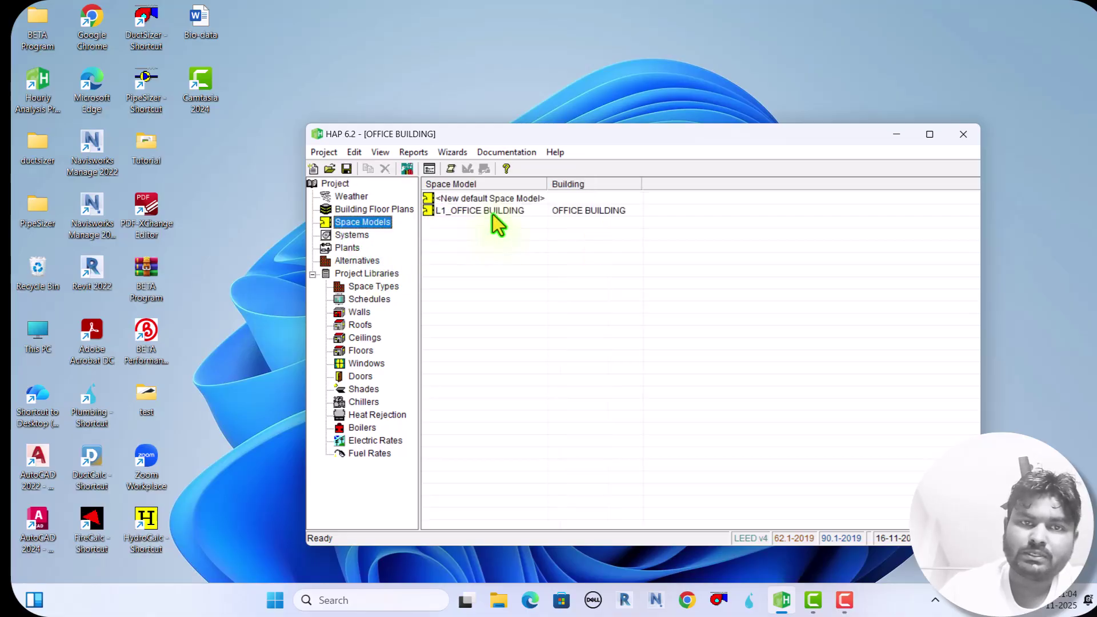
left_click(493, 212)
double_click(492, 210)
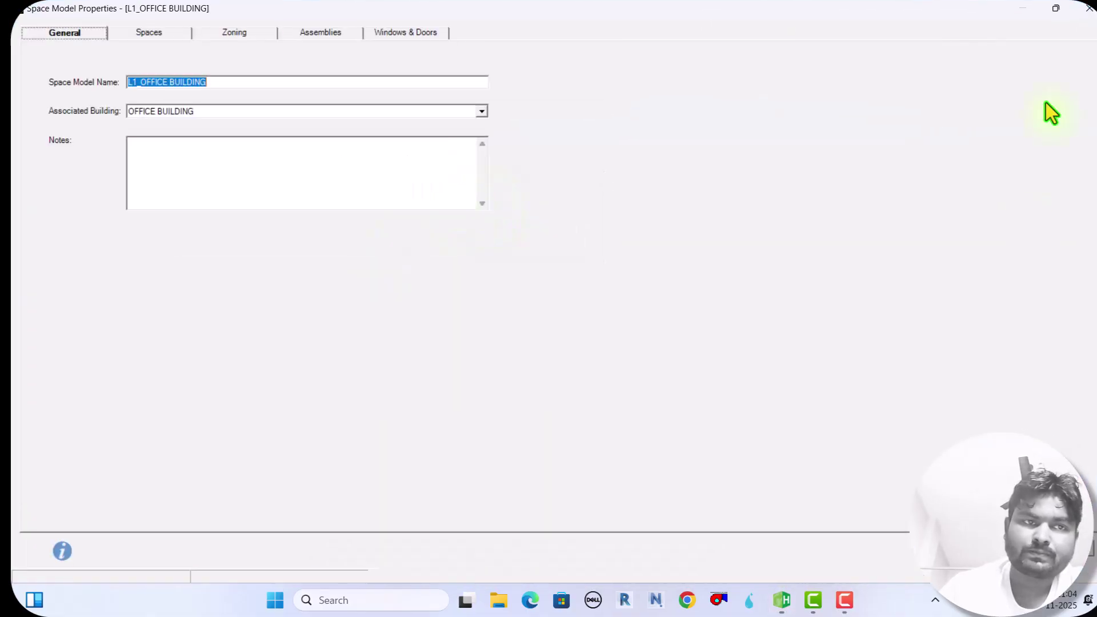
Step: Review the space types, ventilation and lighting data of the spaces in the model
left_click(148, 31)
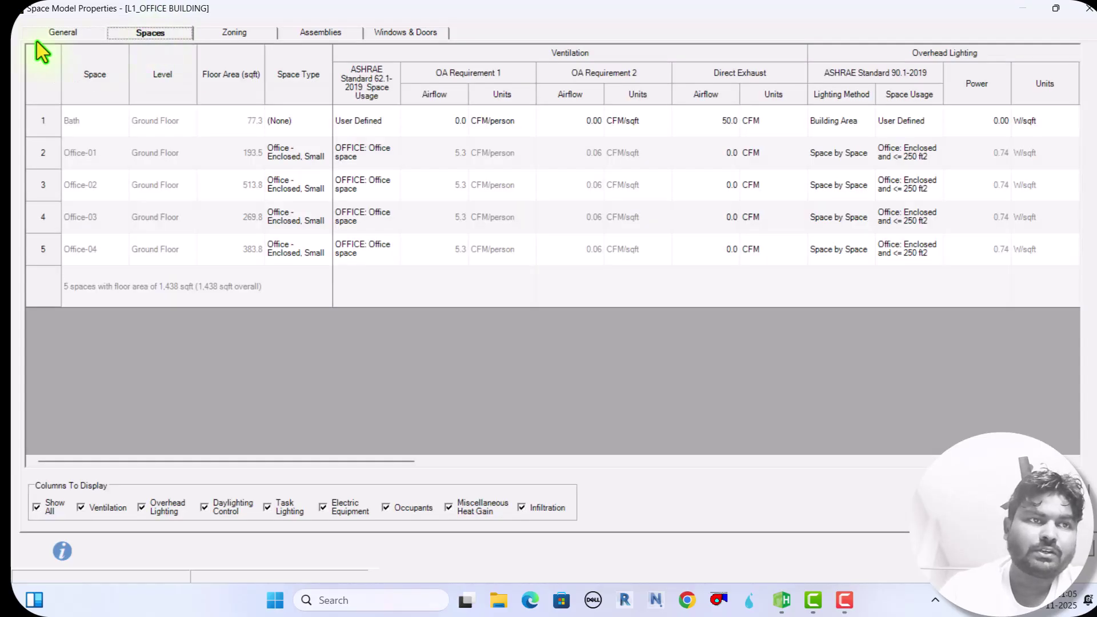
left_click(73, 36)
left_click(158, 35)
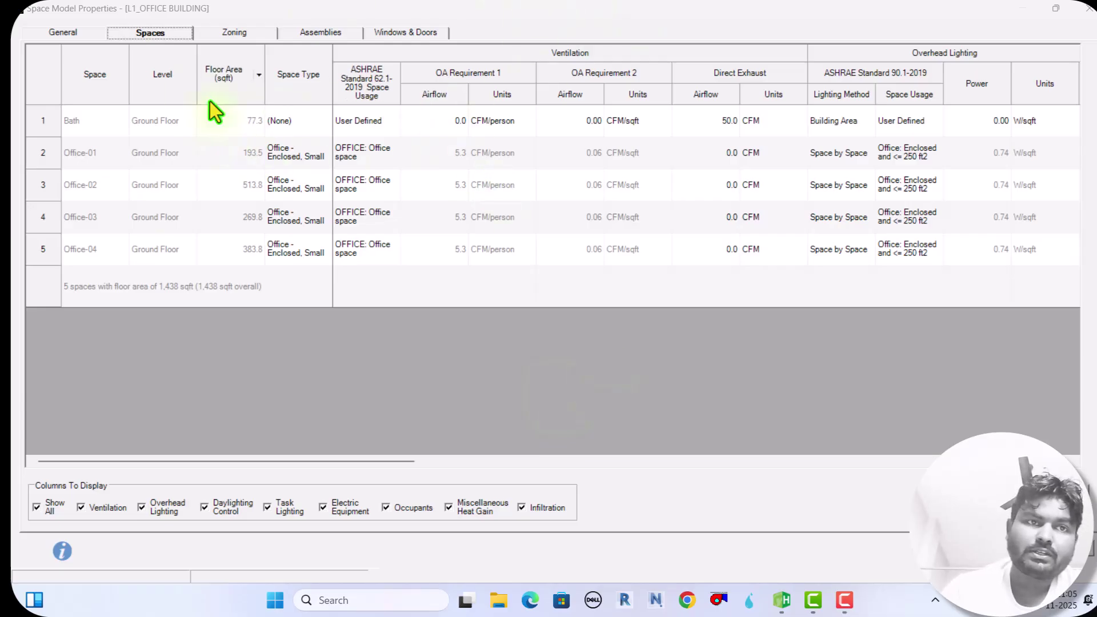
Step: Add a first zone to the ground floor and assign Office-01 and Office-04 to it
left_click(225, 35)
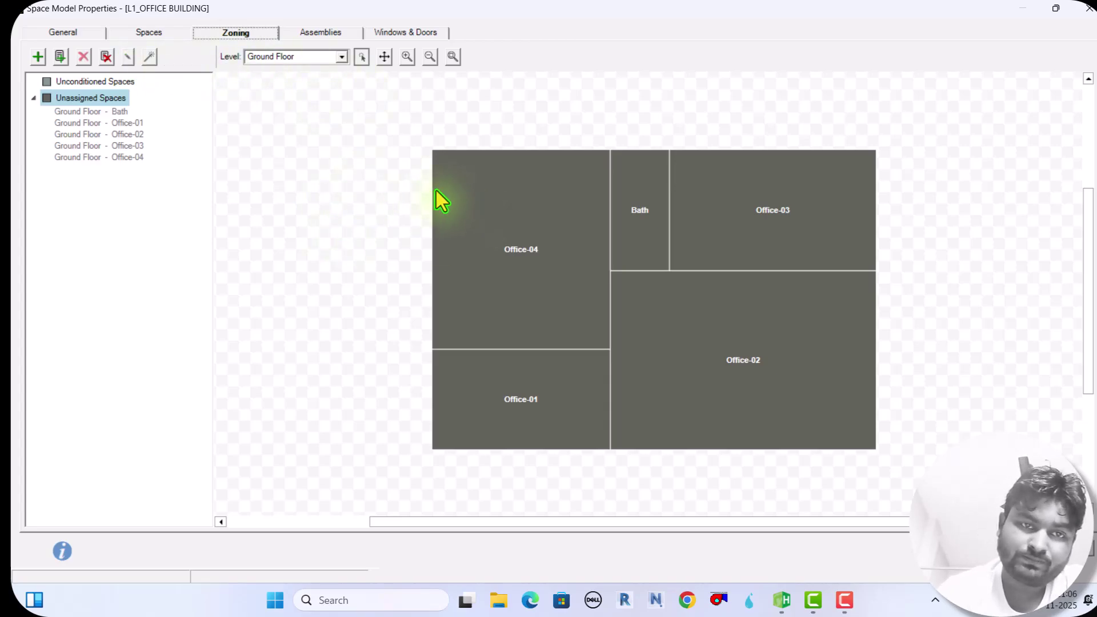
mouse_move(527, 194)
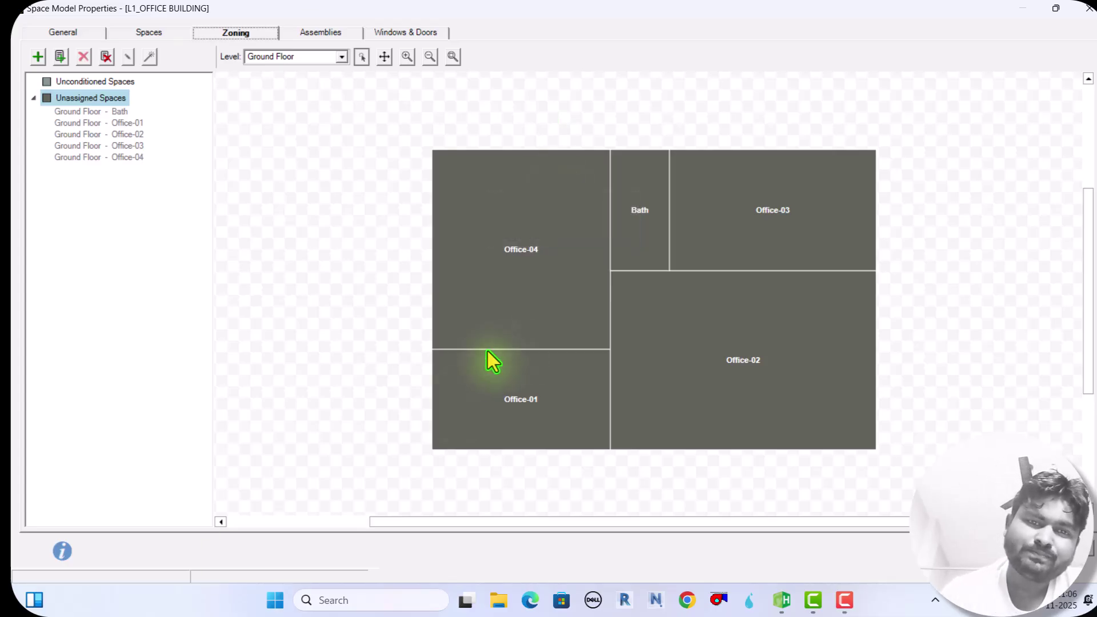
mouse_move(458, 406)
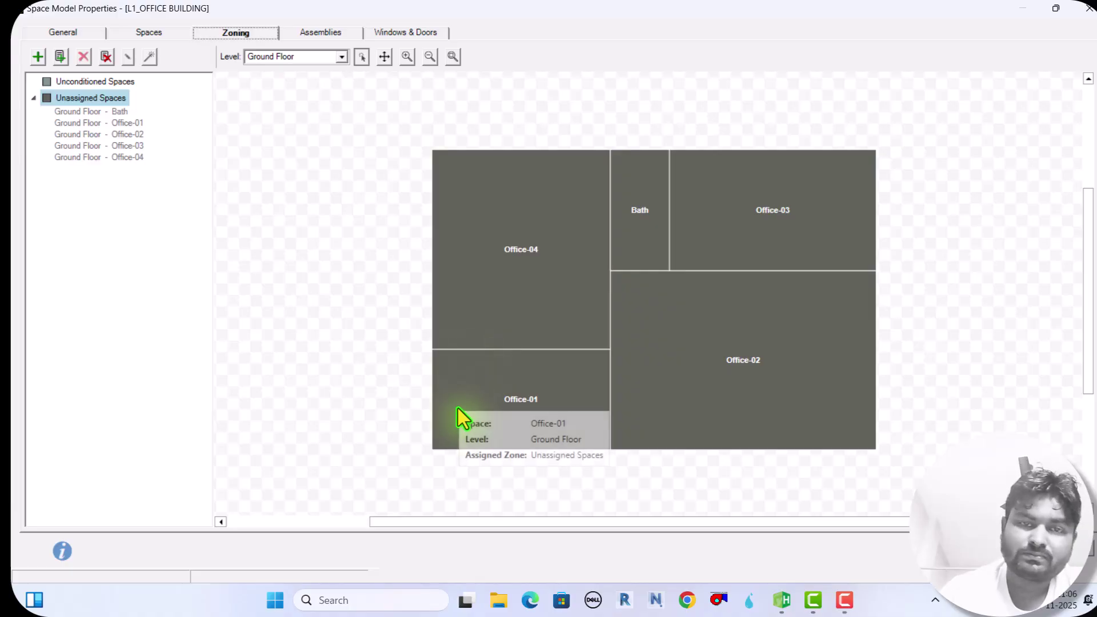
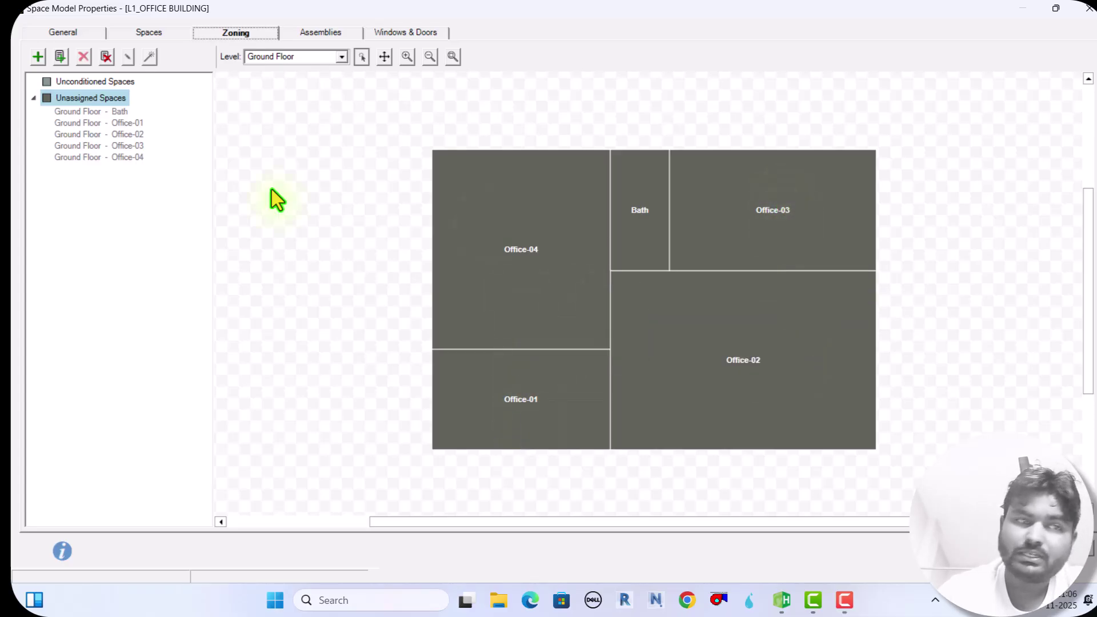
left_click(37, 57)
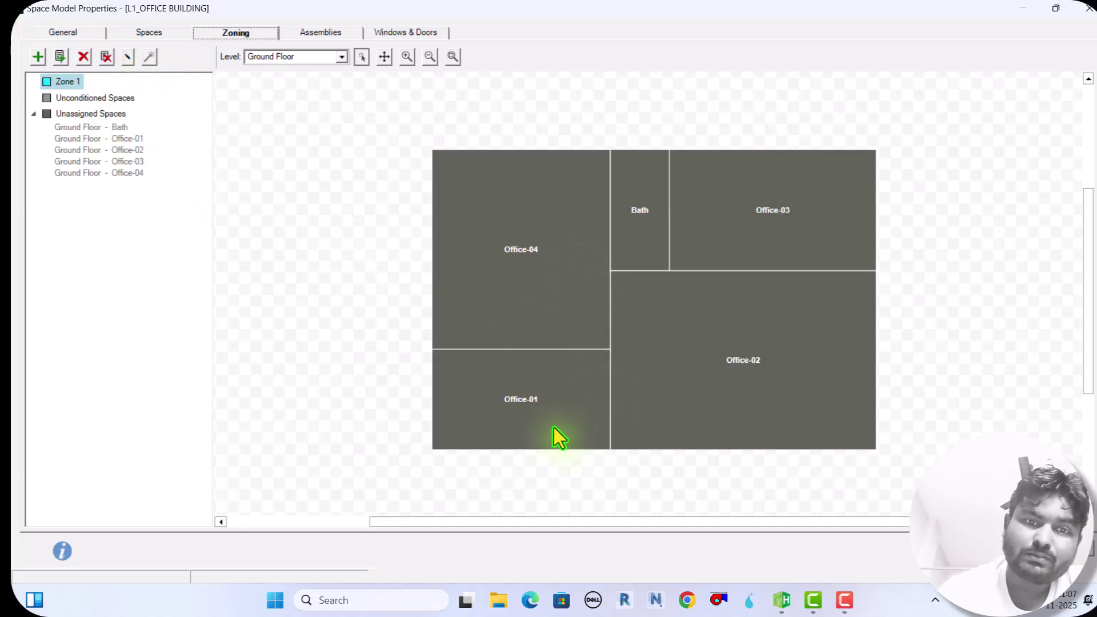
mouse_move(489, 390)
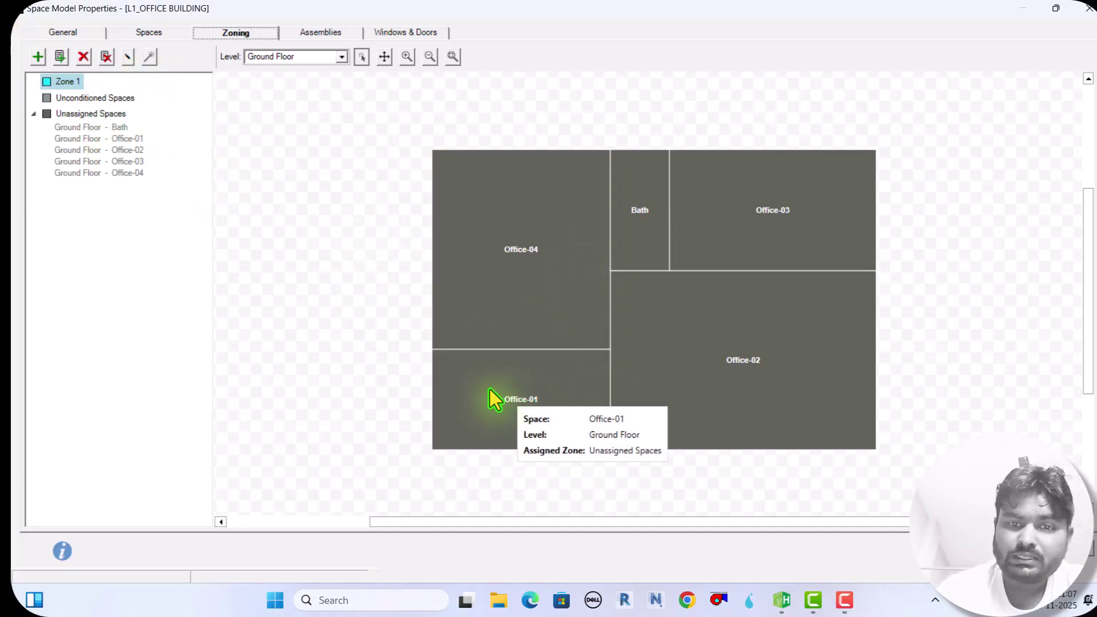
left_click(489, 390)
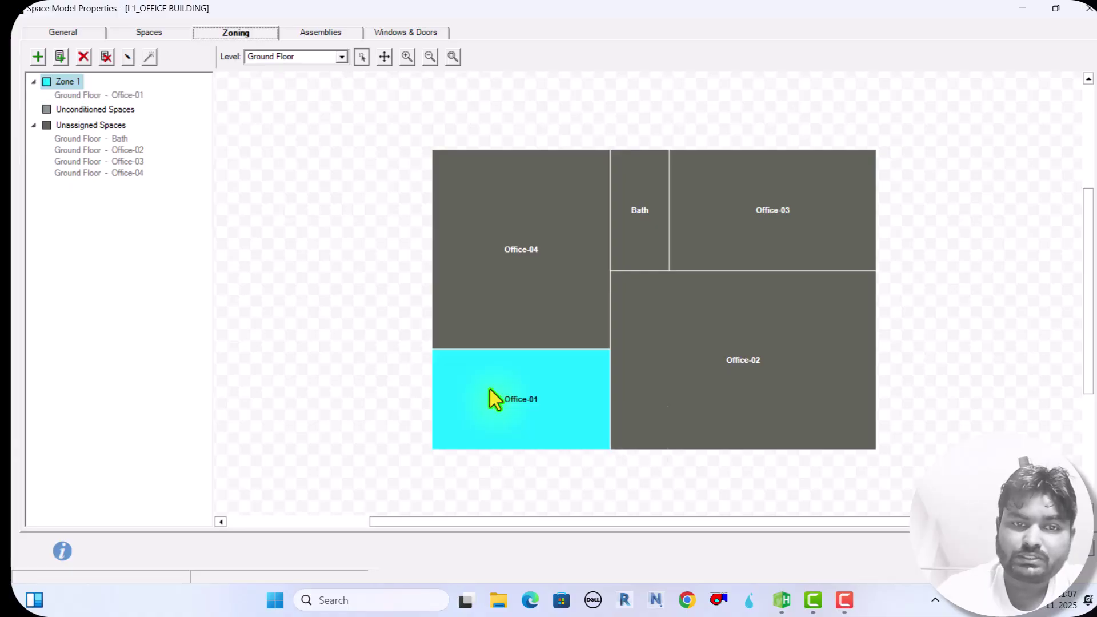
left_click(504, 280)
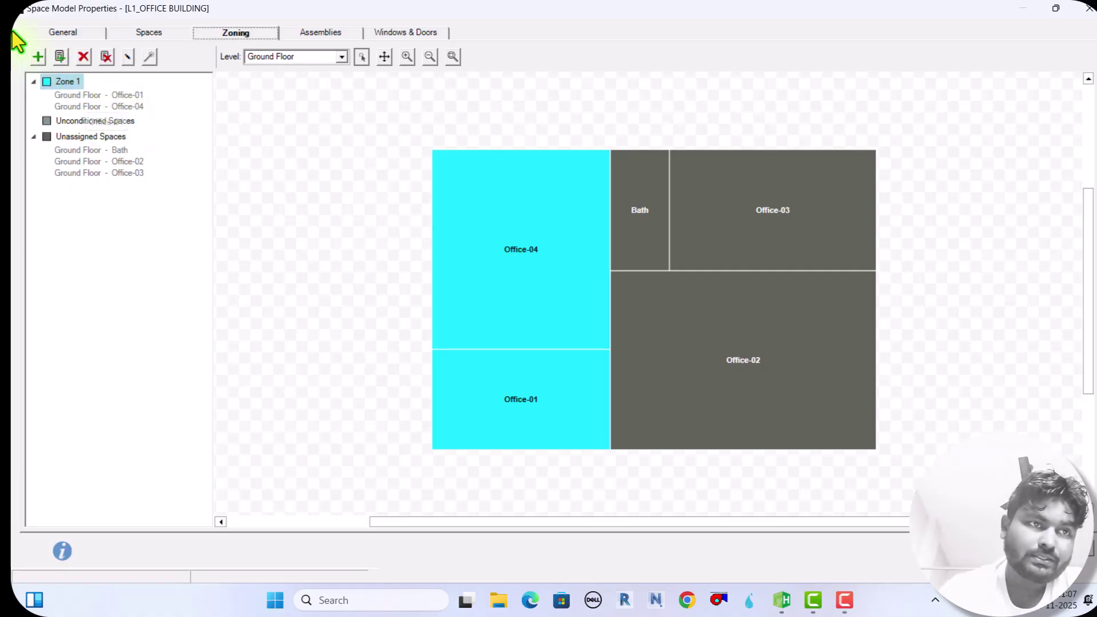
Step: Add a second zone and assign Office-02 and Office-03 to it
left_click(37, 56)
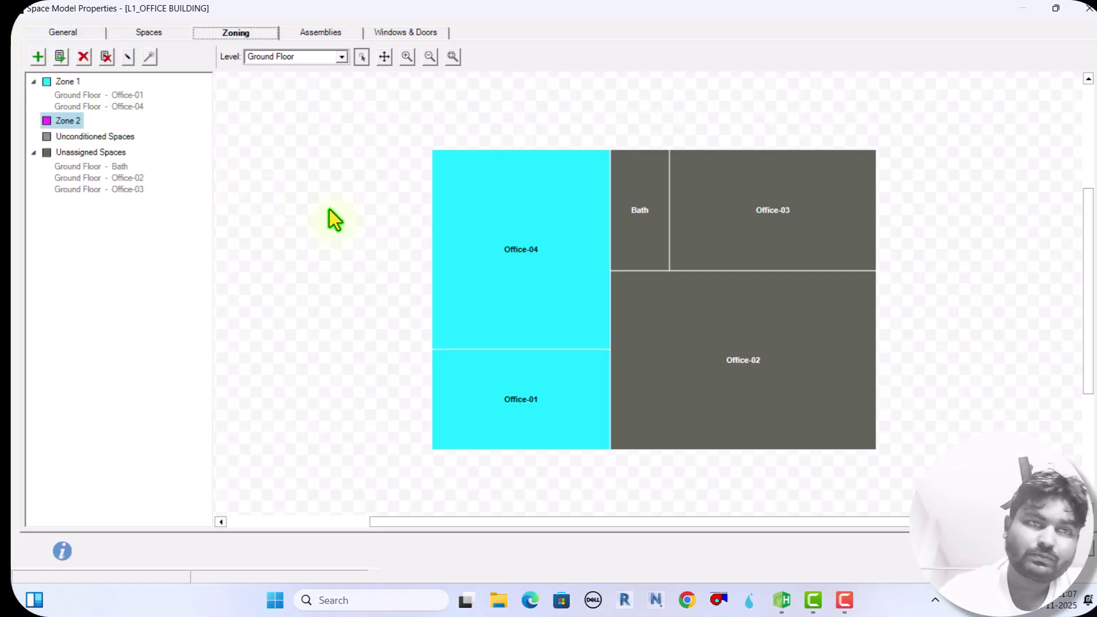
left_click(732, 352)
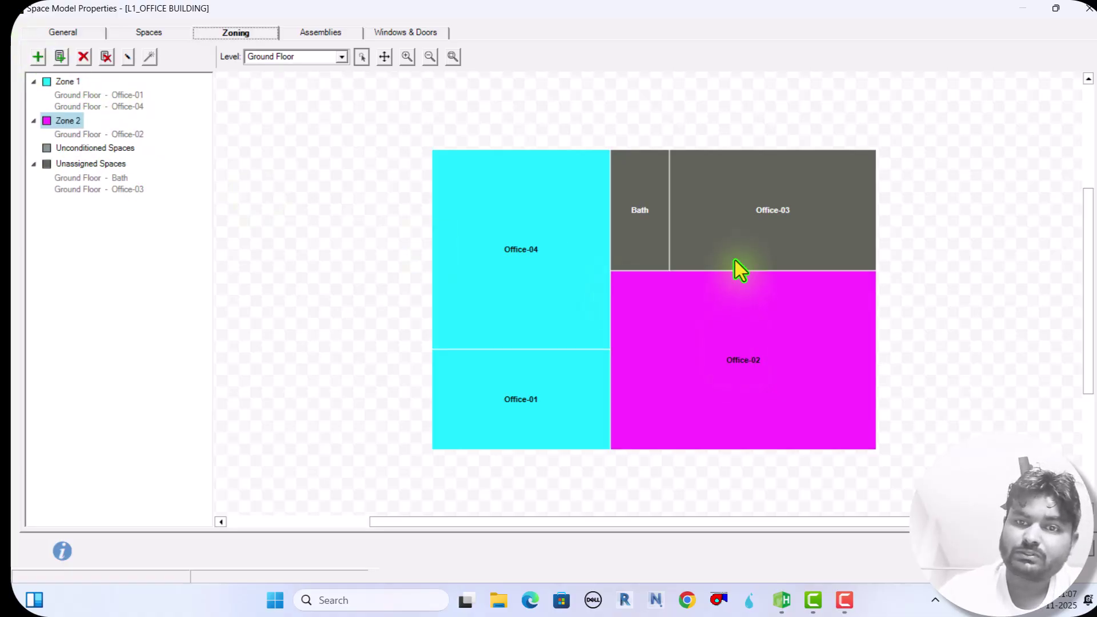
left_click(744, 215)
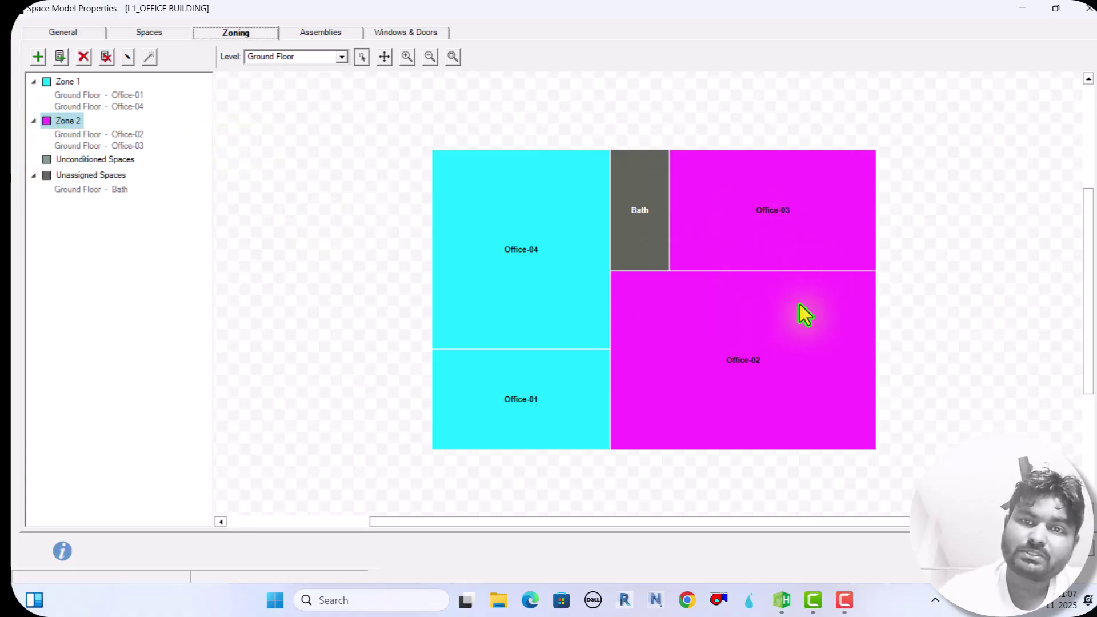
Step: Assign the Bath on the ground floor to the unconditioned spaces
mouse_move(777, 343)
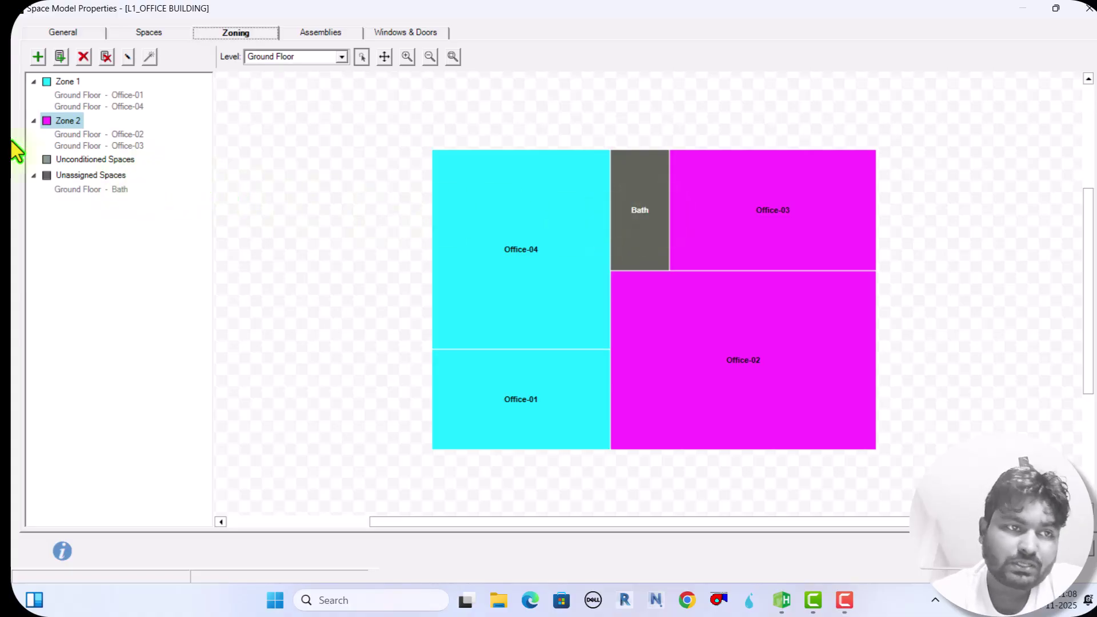
left_click(74, 160)
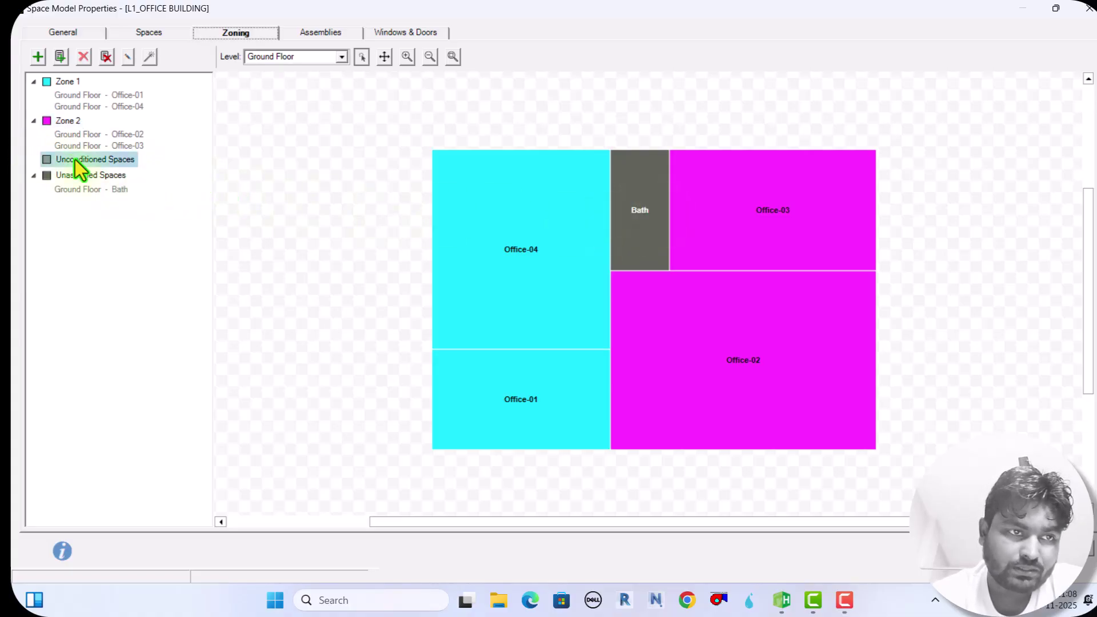
left_click(639, 217)
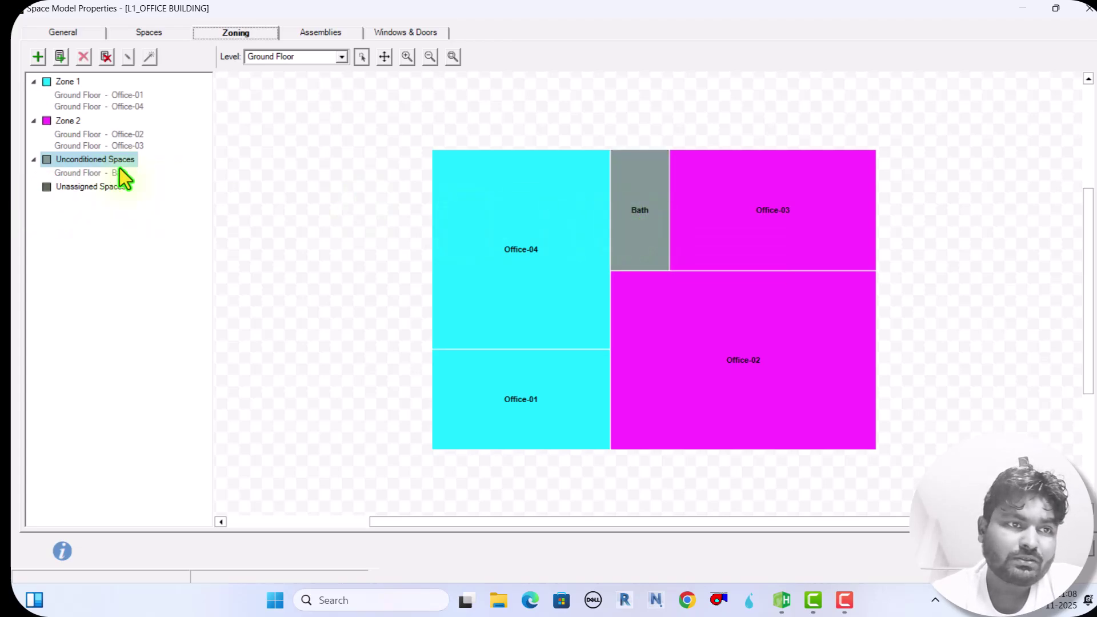
mouse_move(688, 276)
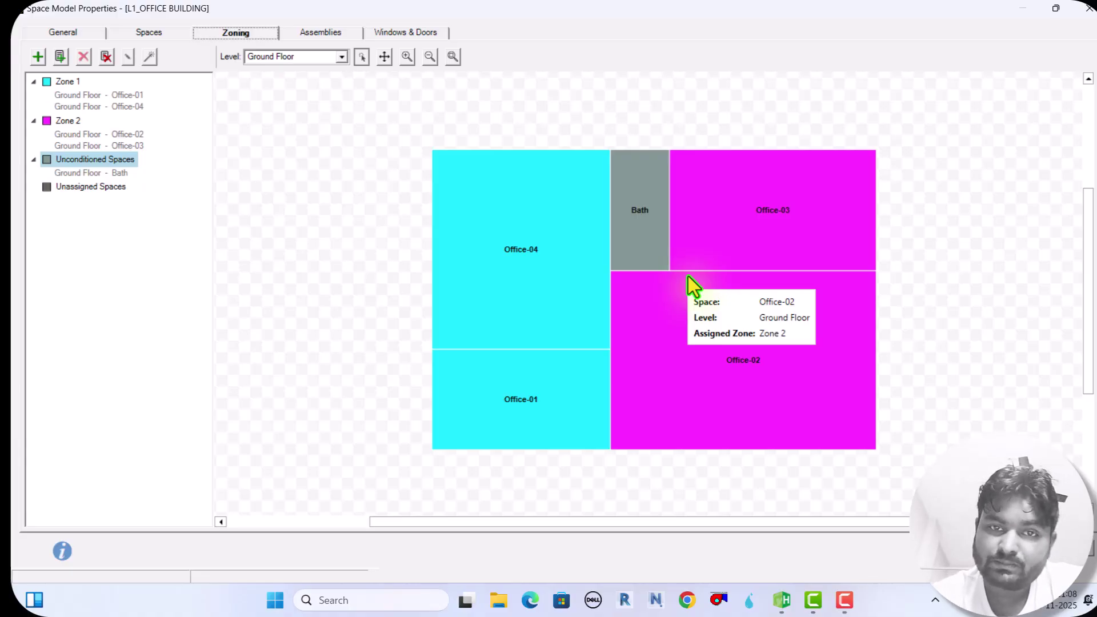
mouse_move(639, 201)
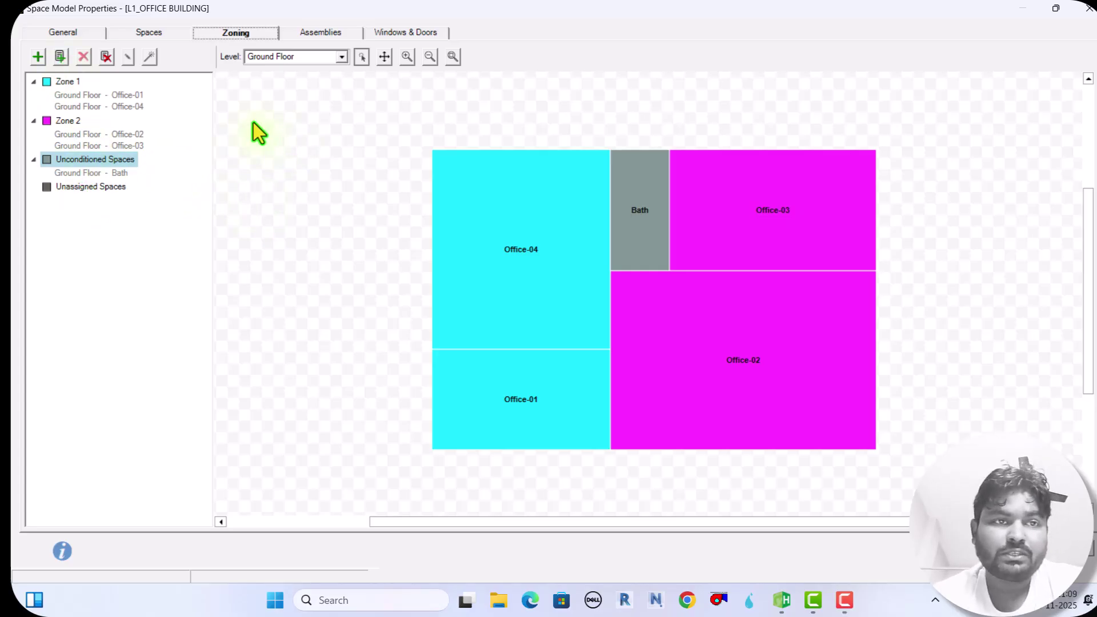
left_click(343, 58)
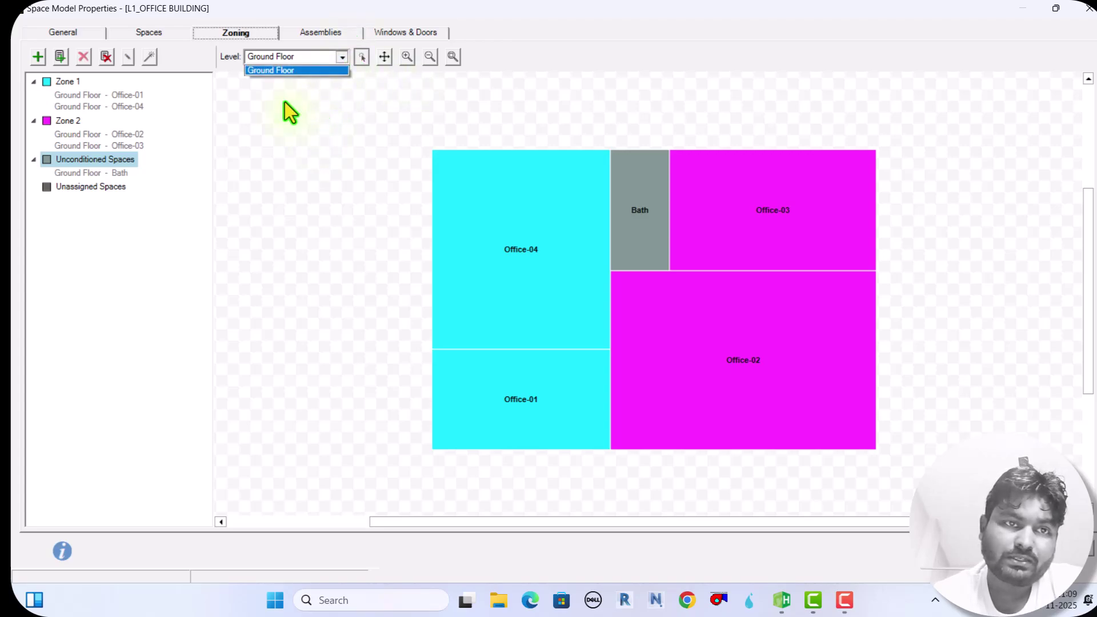
left_click(128, 228)
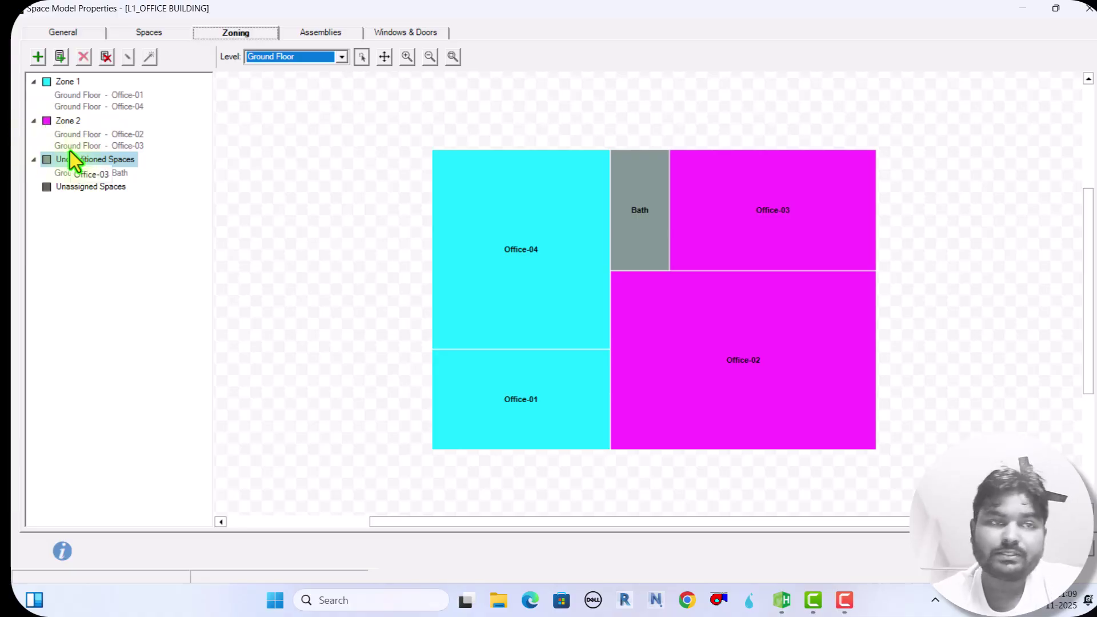
Step: Create a new assembly for the External Wall surface group and review its default layers and overall U-value
left_click(313, 32)
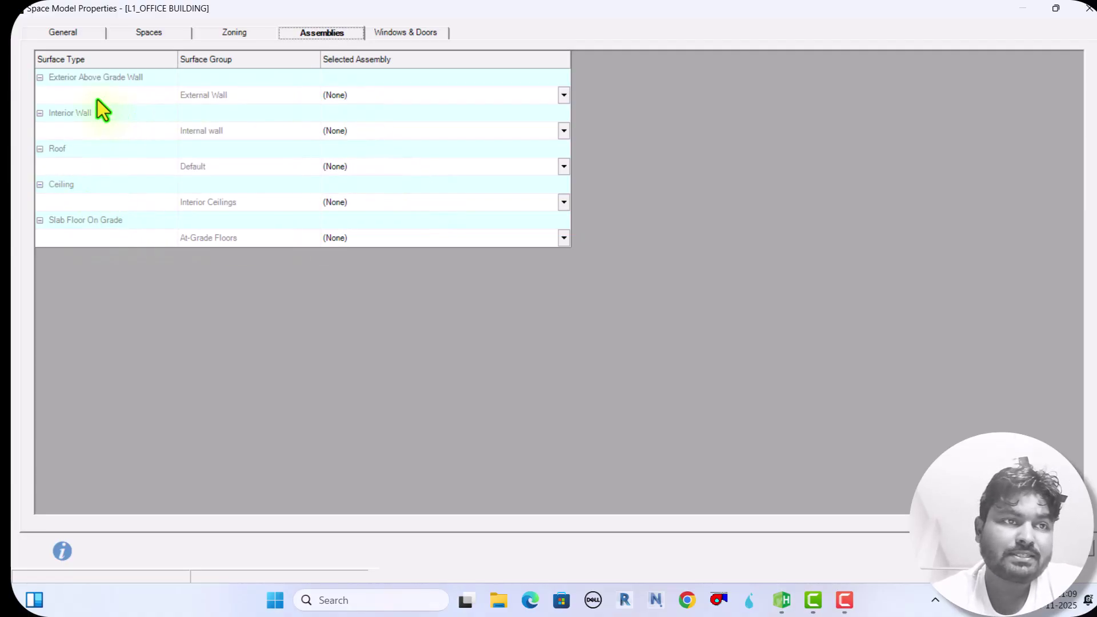
left_click(562, 96)
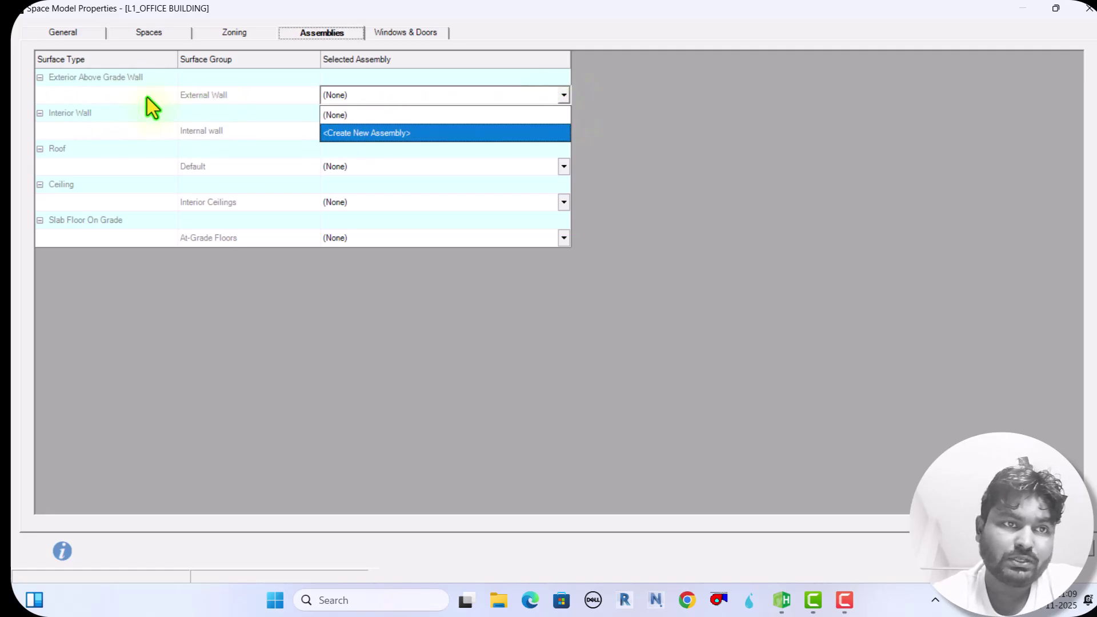
left_click(346, 135)
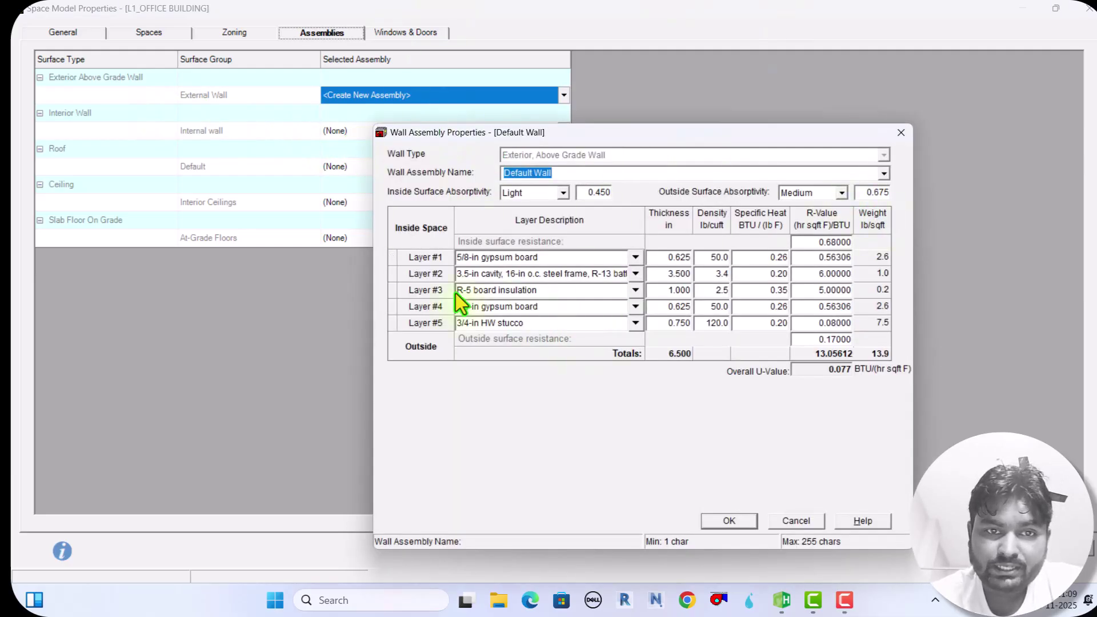
left_click_drag(680, 136, 559, 78)
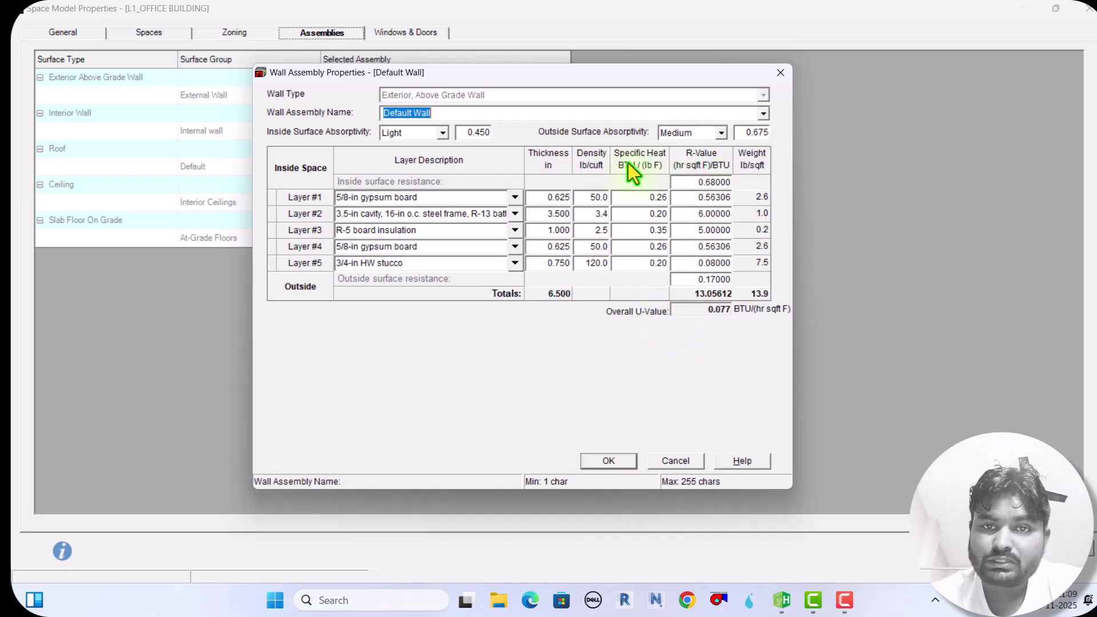
left_click(546, 197)
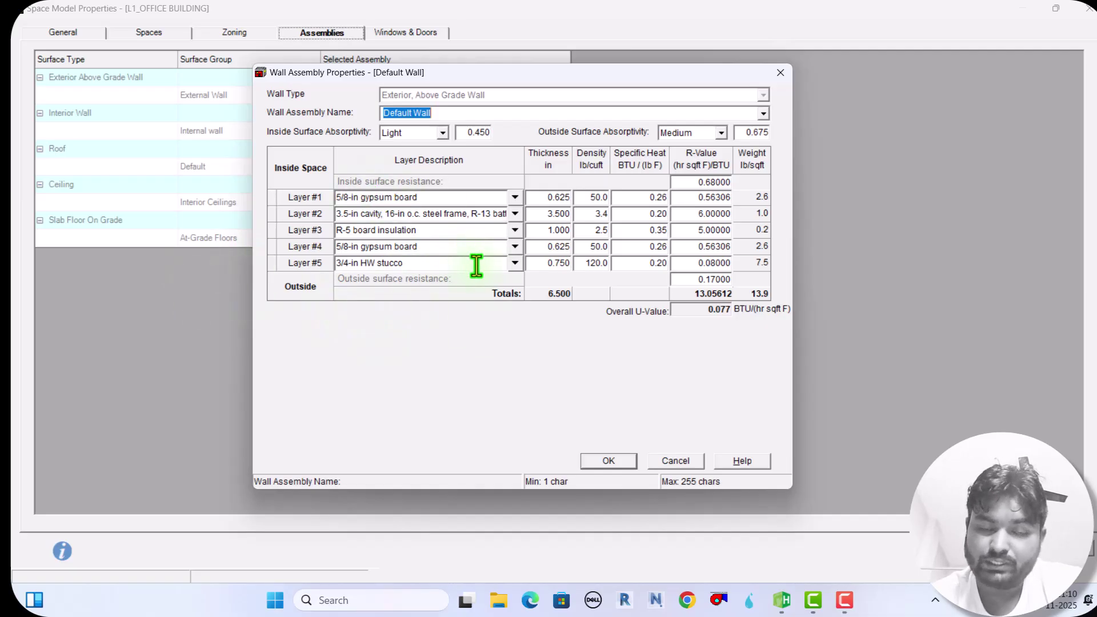
left_click(694, 313)
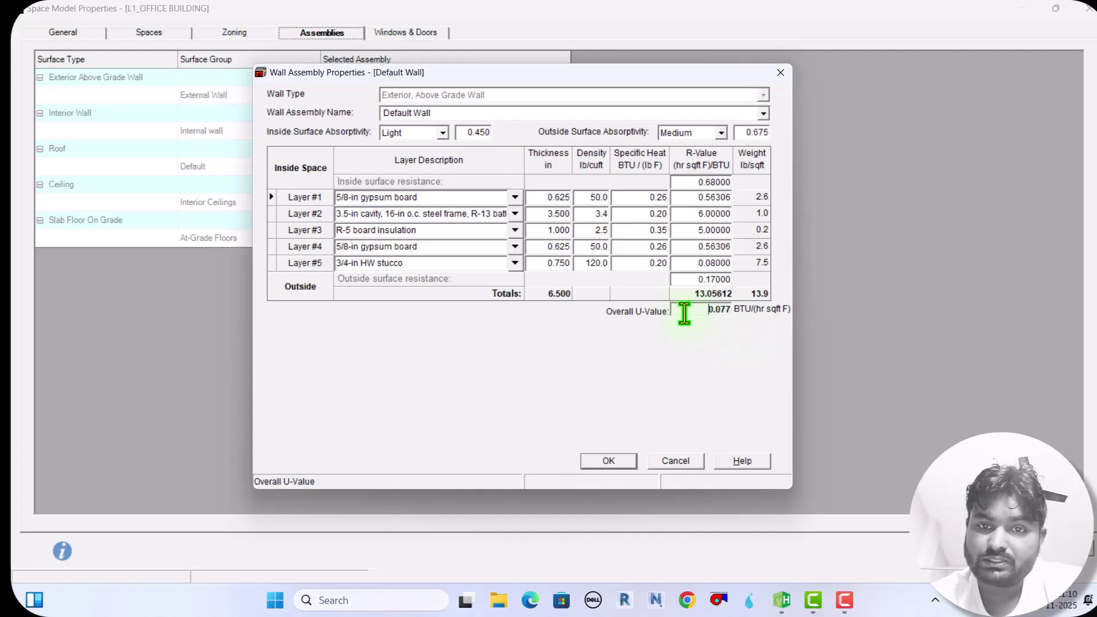
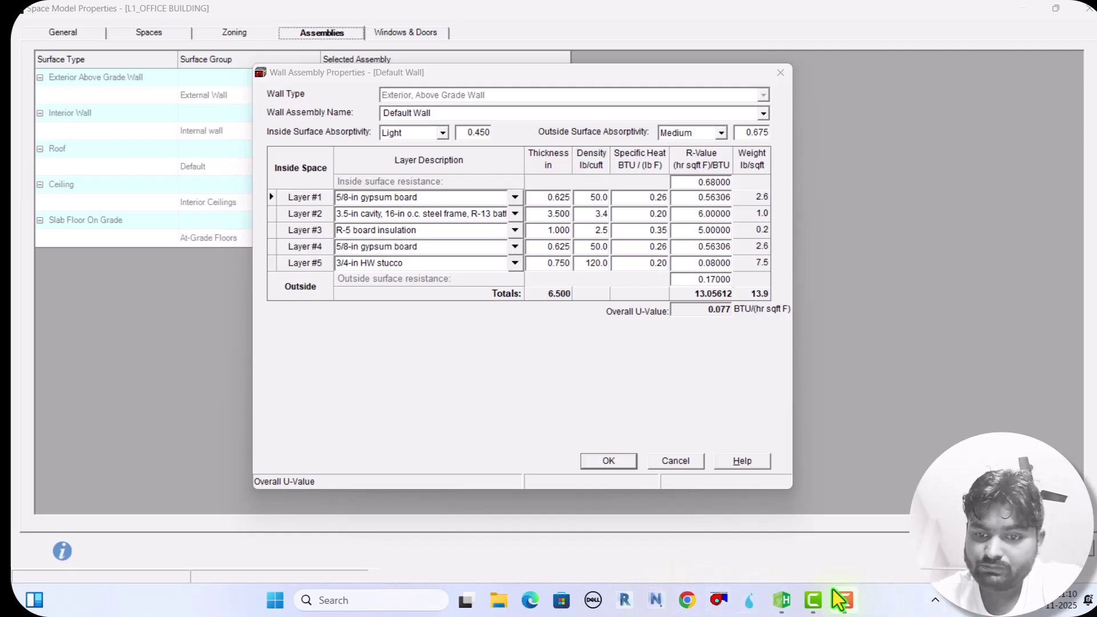
mouse_move(844, 599)
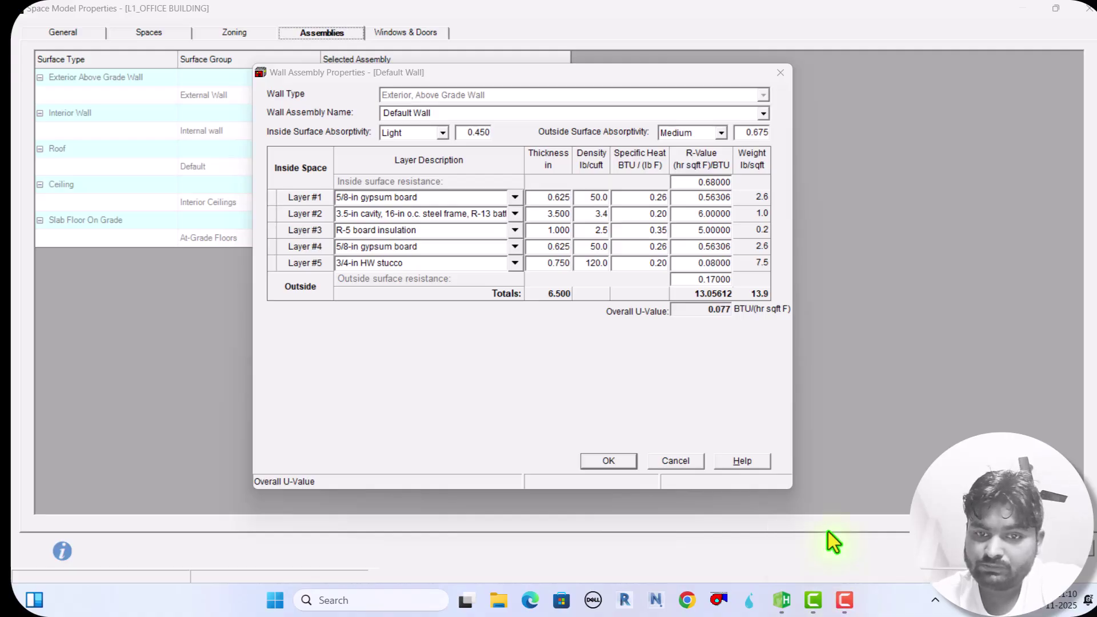
left_click(851, 604)
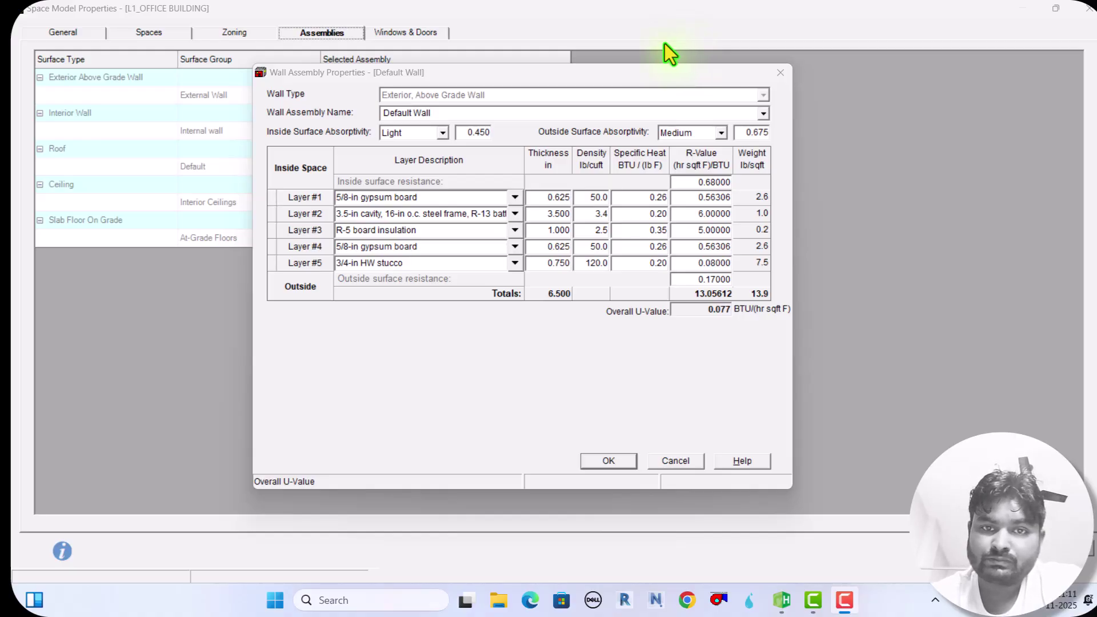
Step: Switch to Autodesk Revit 2022 and create a new project from the Mechanical Template
key("alt+Tab")
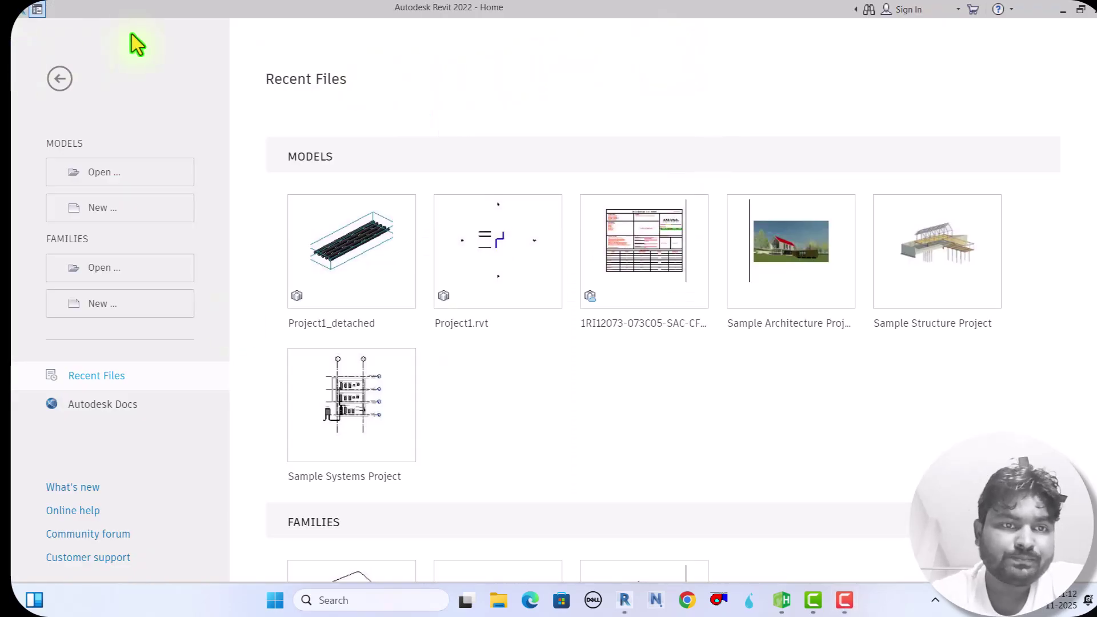
left_click(114, 214)
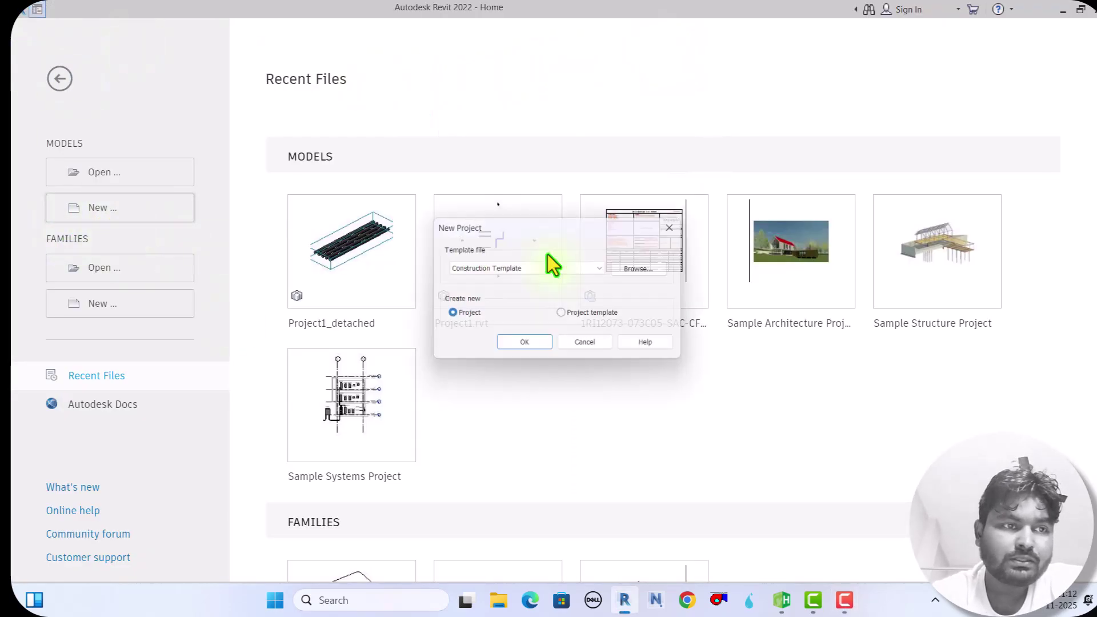
left_click(482, 270)
left_click(474, 316)
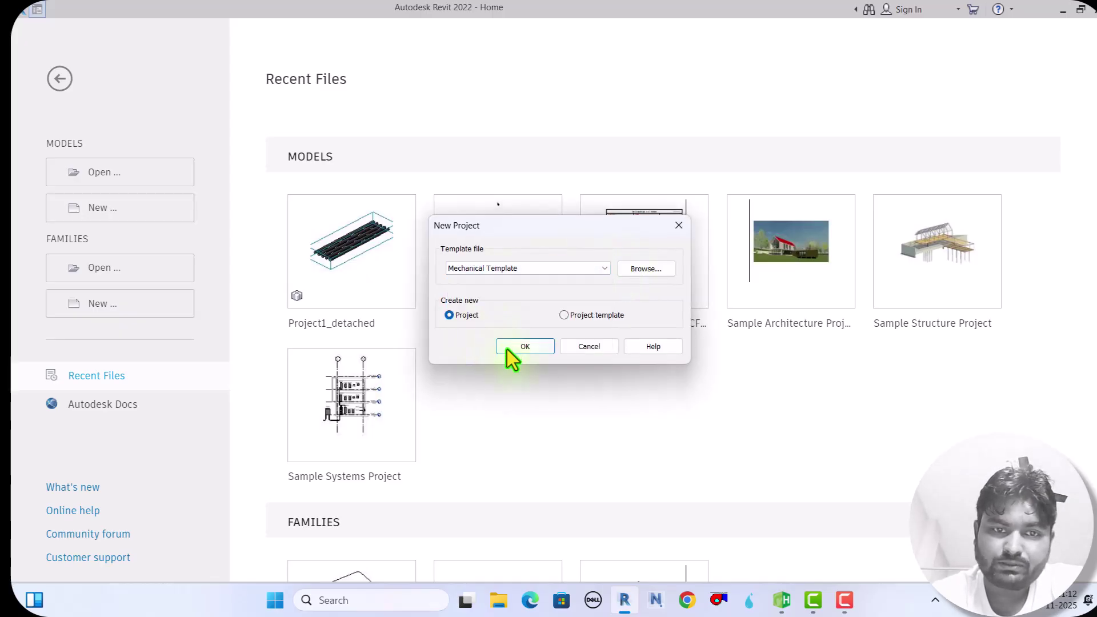
left_click(521, 347)
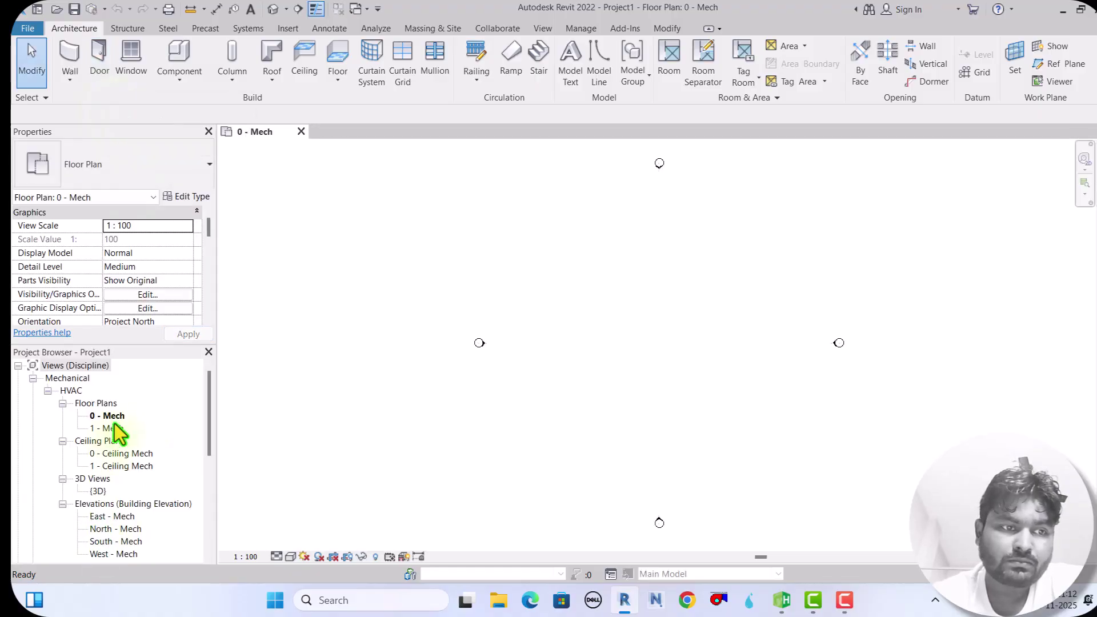
Step: Draw a rectangle of Exterior - Brick on Mtl. Stud walls, about 15000 by 13000 mm, in the 0 - Mech plan
left_click(78, 90)
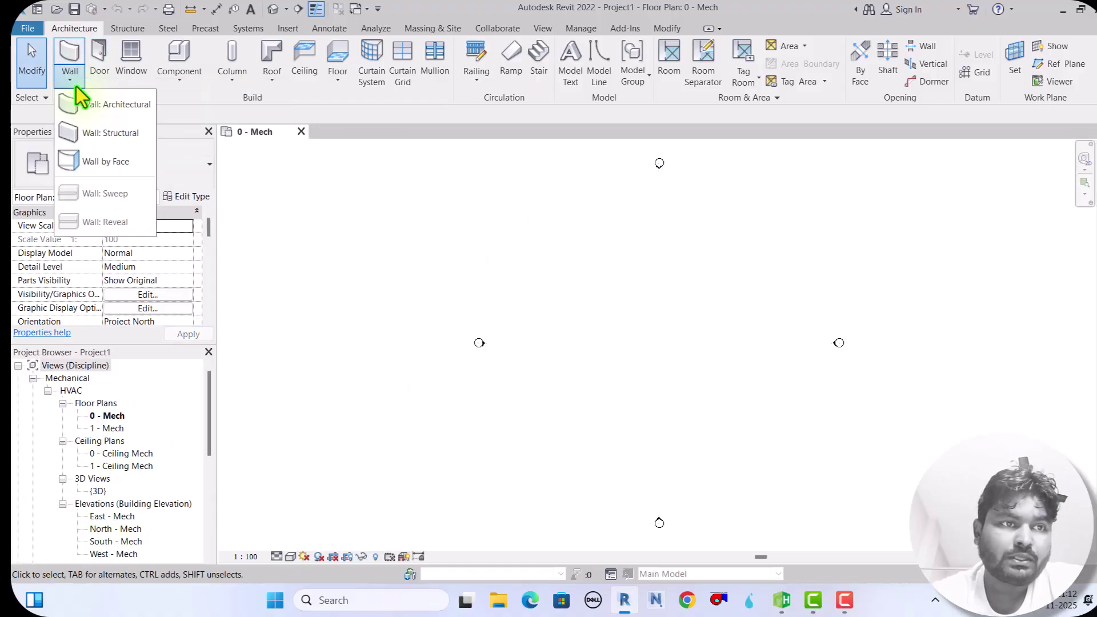
left_click(73, 62)
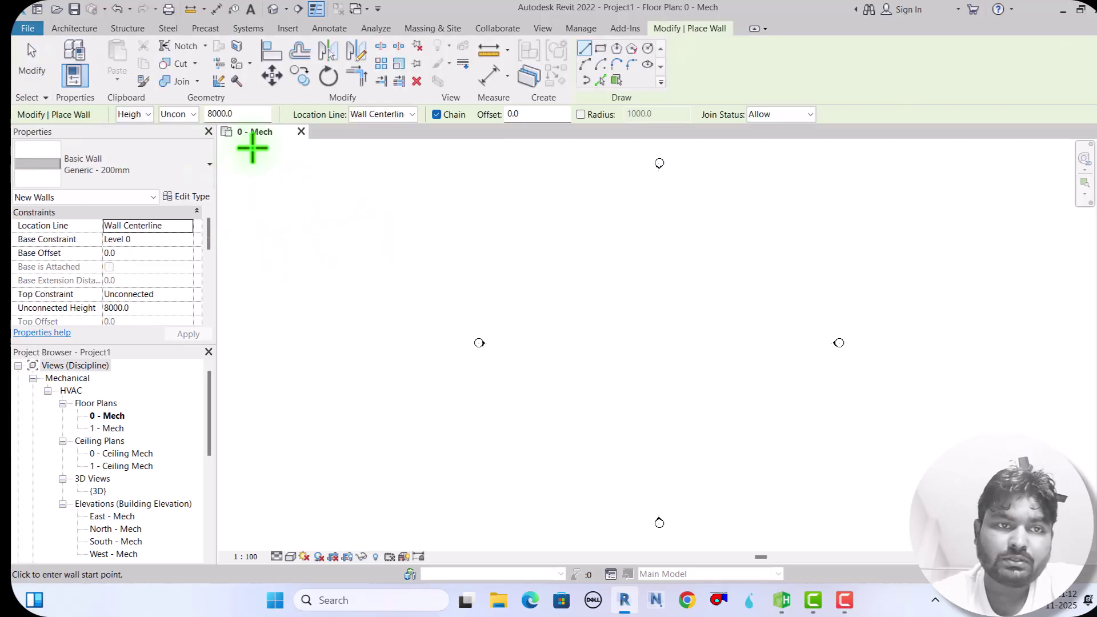
left_click(110, 182)
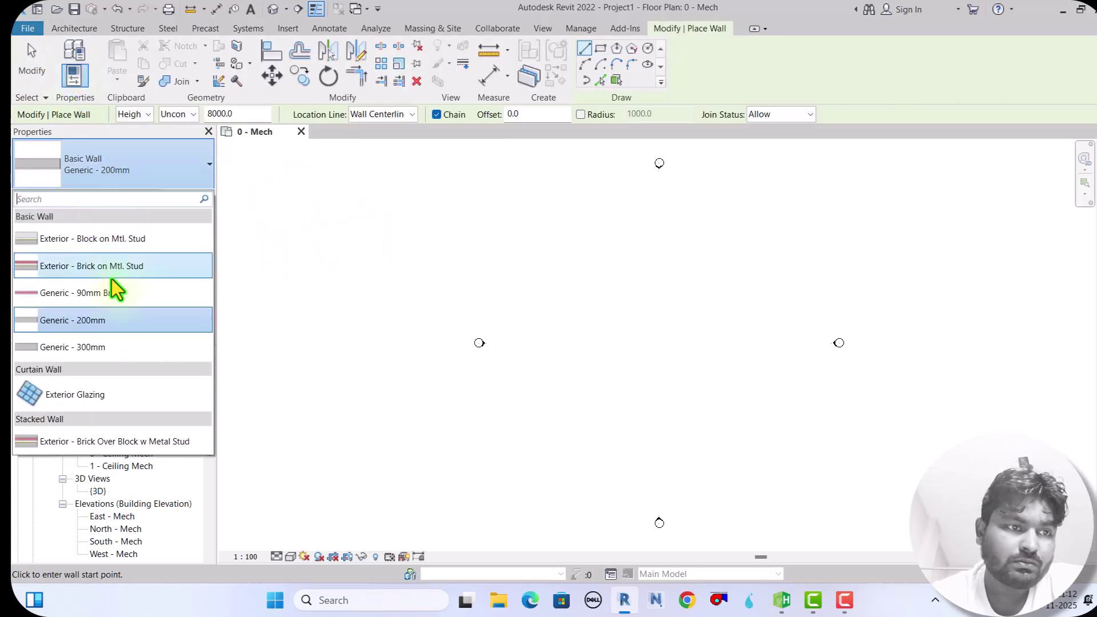
left_click(70, 266)
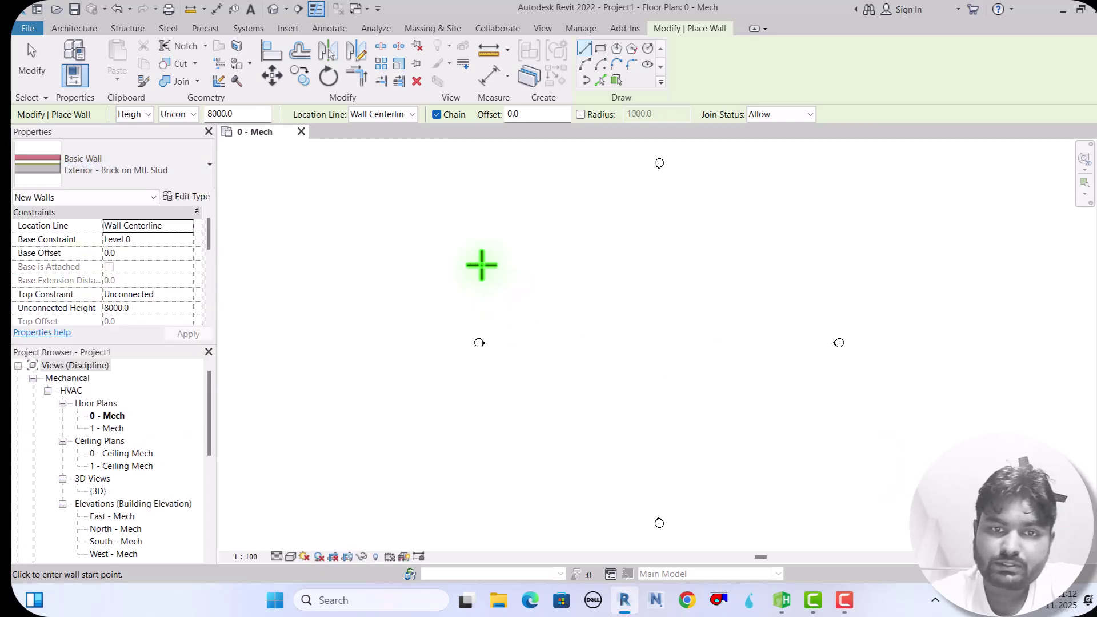
left_click(599, 48)
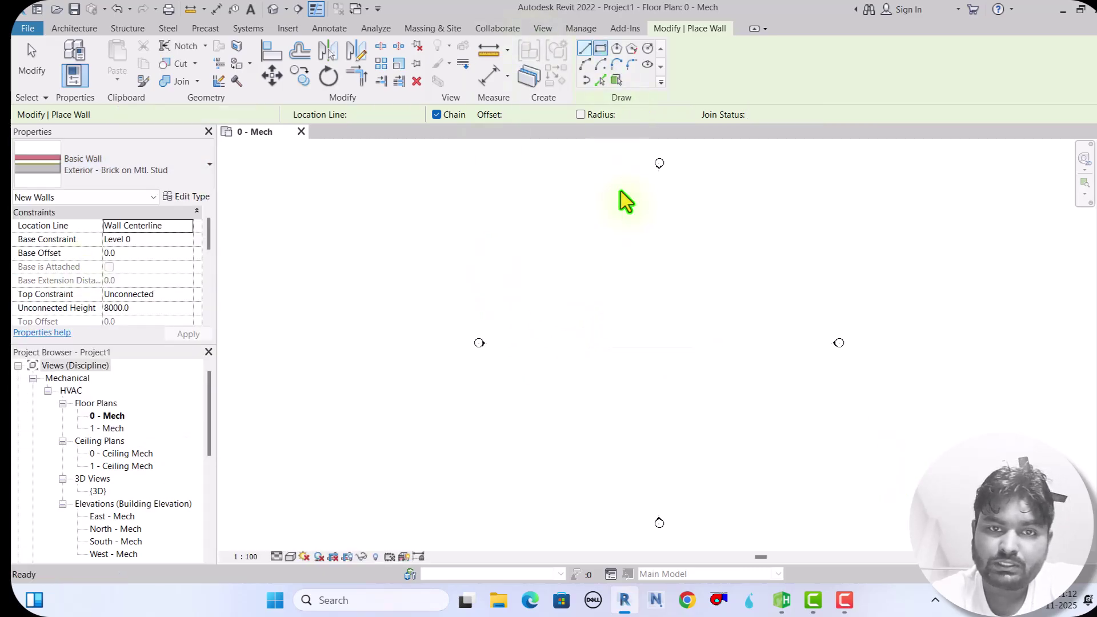
left_click(590, 289)
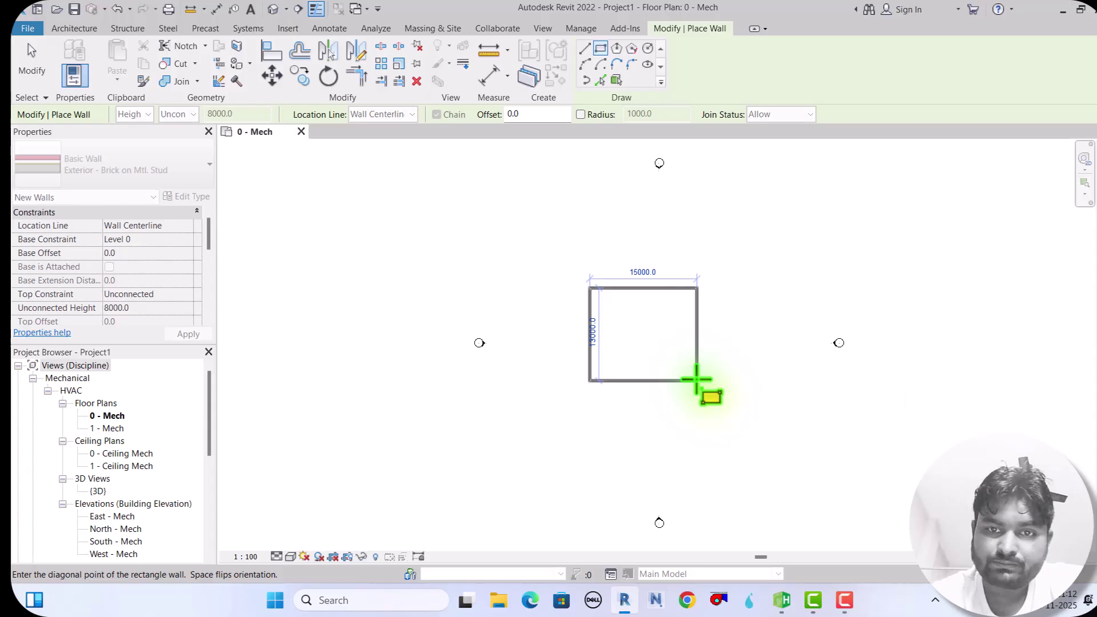
left_click(697, 380)
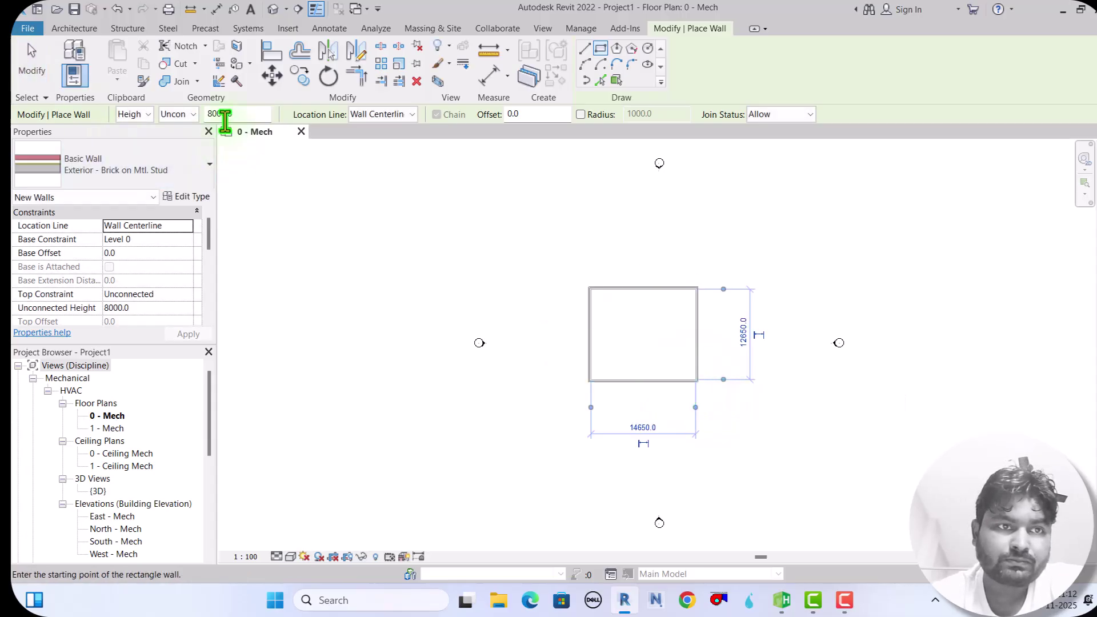
Step: Set the height of new walls to Level 1 and leave the Wall tool
left_click(190, 117)
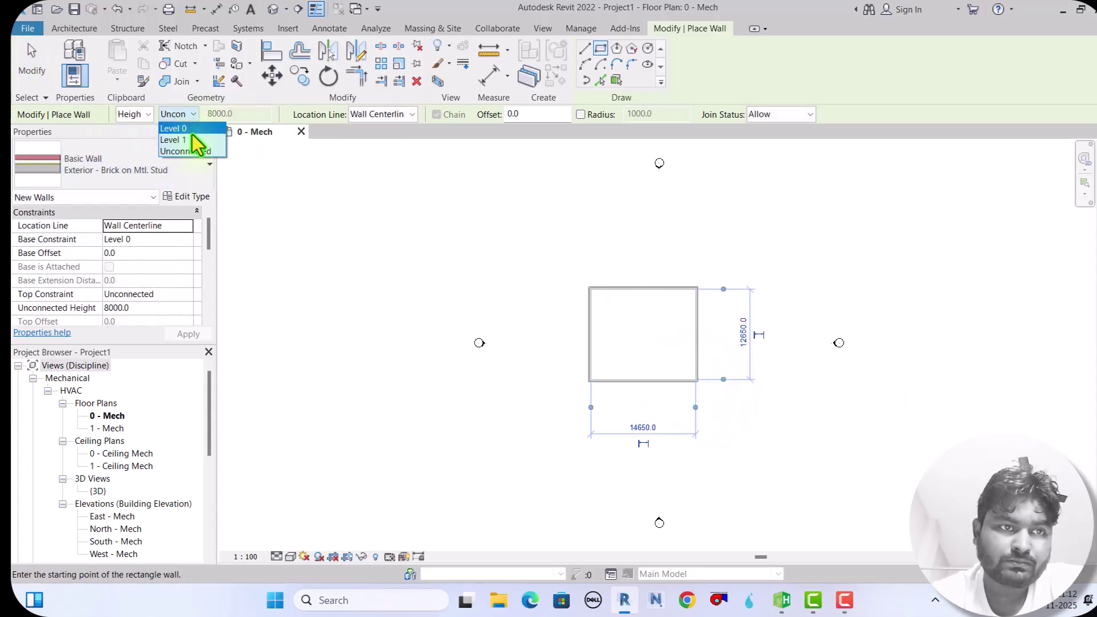
left_click(193, 147)
scroll(714, 394, "up", 2)
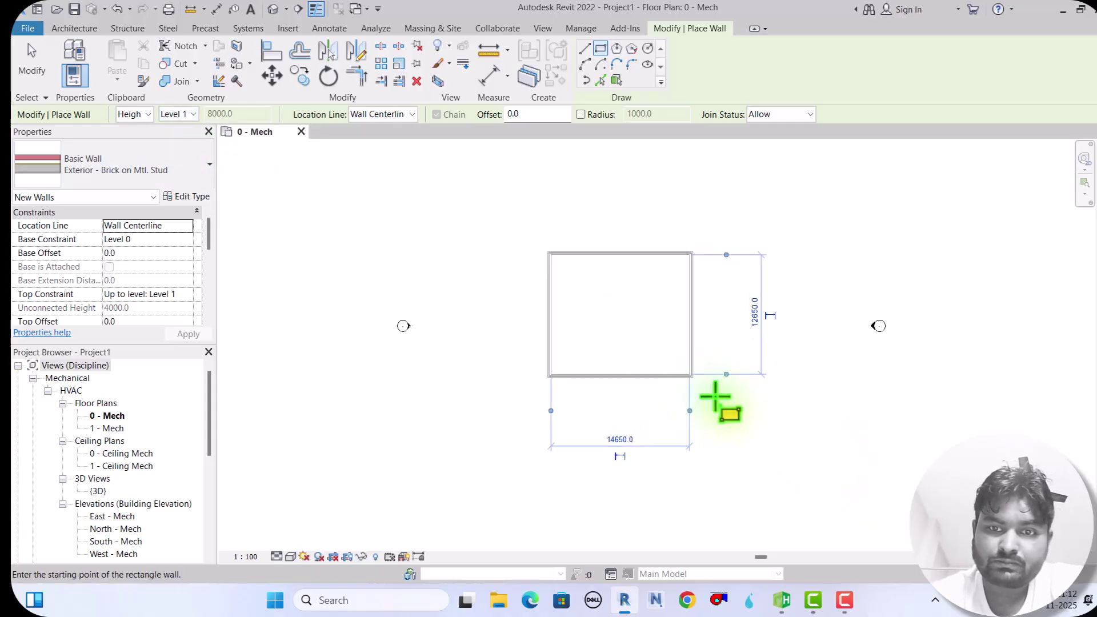
left_click(17, 78)
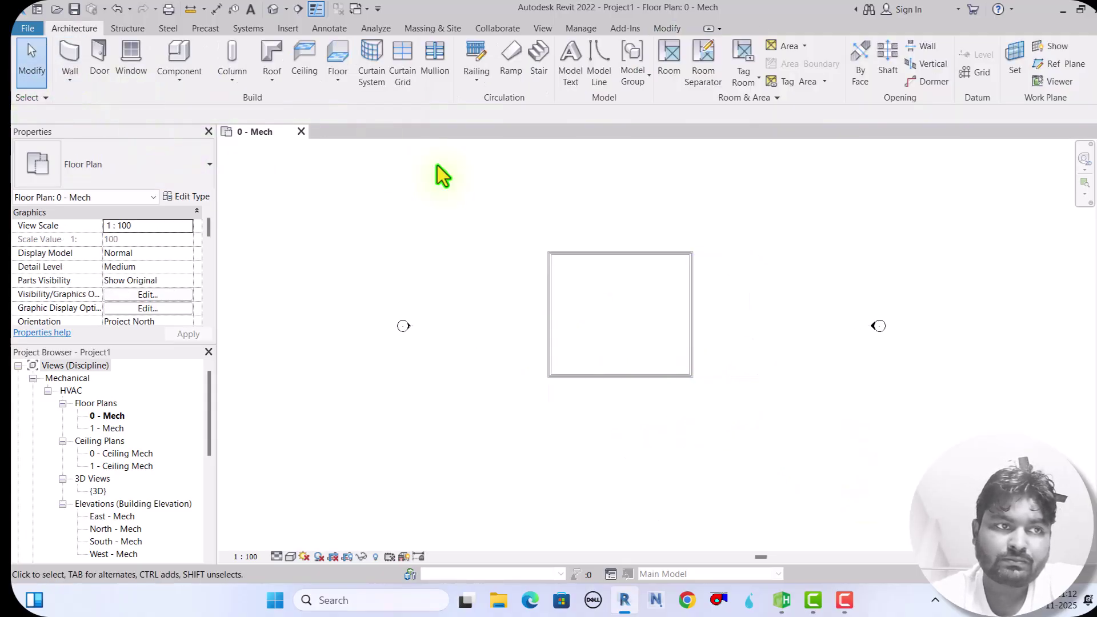
Step: Place a vertical section across the lower wall near its west end and shorten the section's far clip depth
scroll(685, 354, "up", 1)
scroll(686, 354, "up", 1)
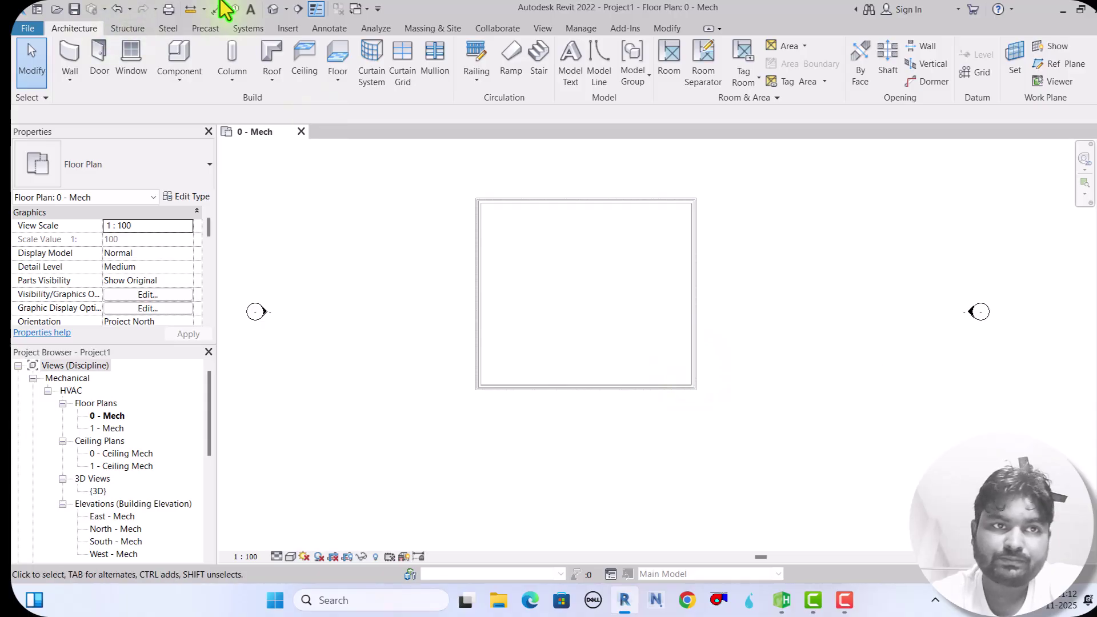
left_click(297, 9)
left_click(532, 343)
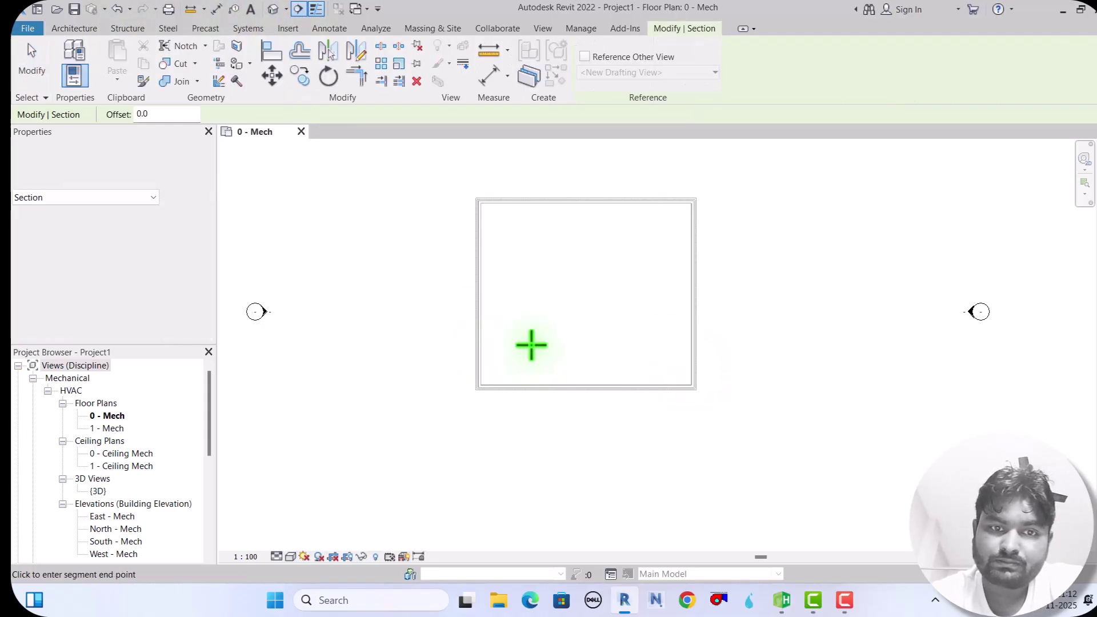
left_click(527, 434)
key("Escape")
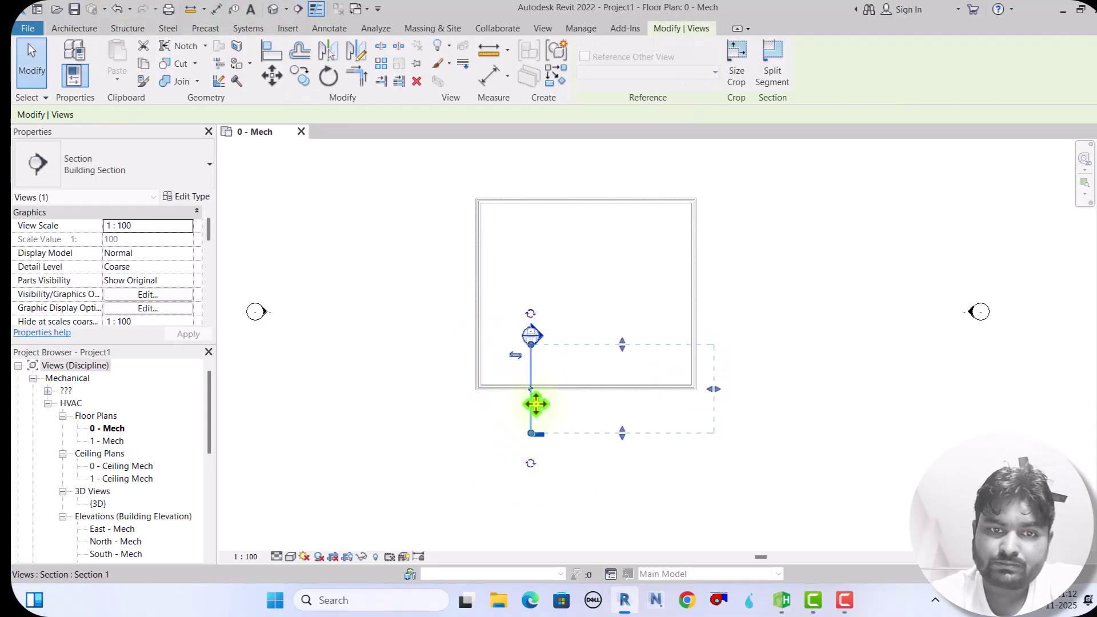
left_click_drag(713, 390, 588, 389)
Step: Open the new section's view and set it to Fine detail level with the Wireframe visual style
right_click(527, 405)
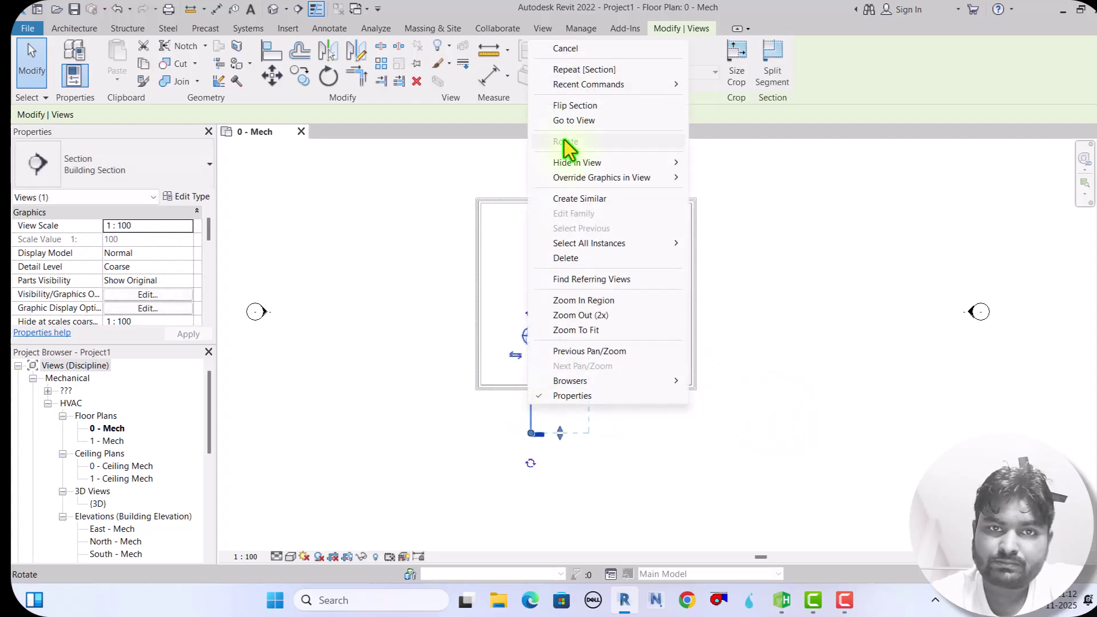
left_click(572, 123)
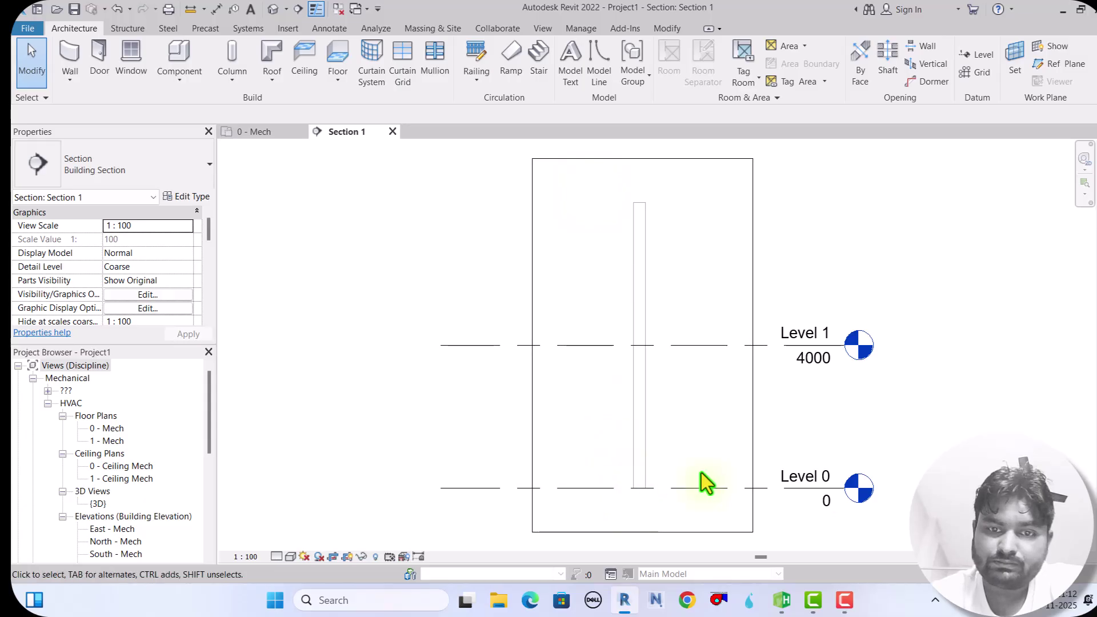
scroll(771, 543, "up", 3)
scroll(543, 444, "down", 2)
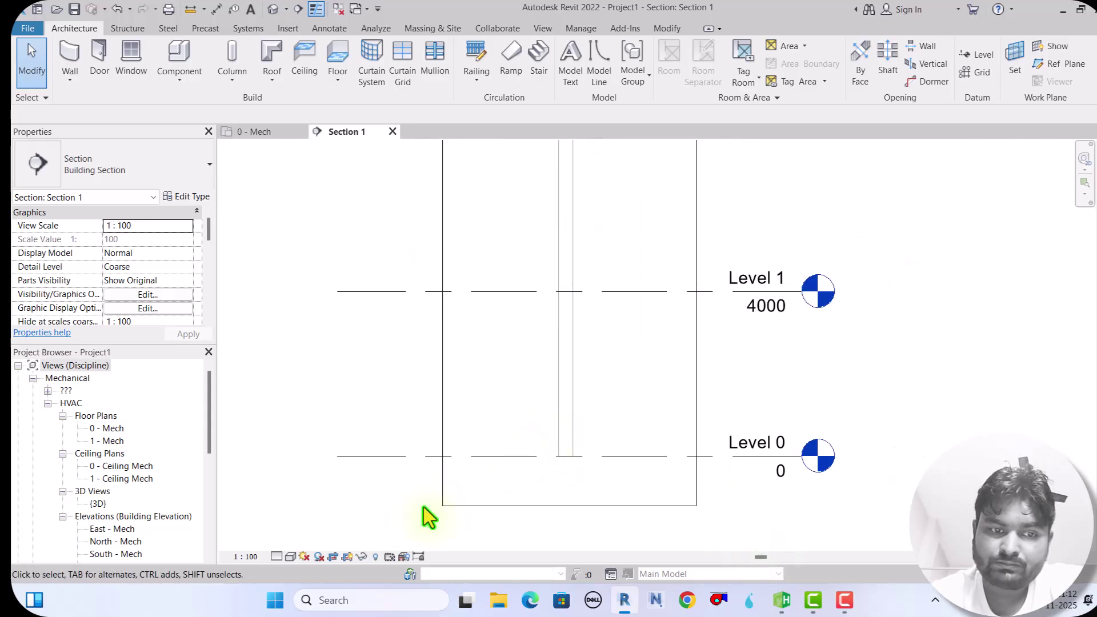
left_click(279, 553)
left_click(305, 540)
left_click(292, 556)
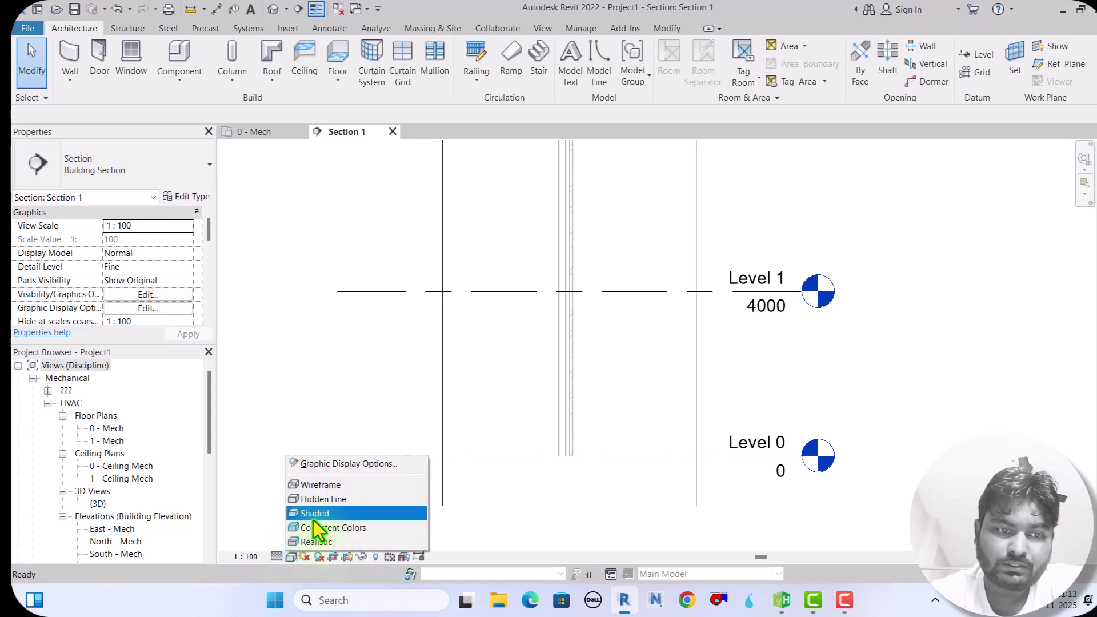
left_click(327, 486)
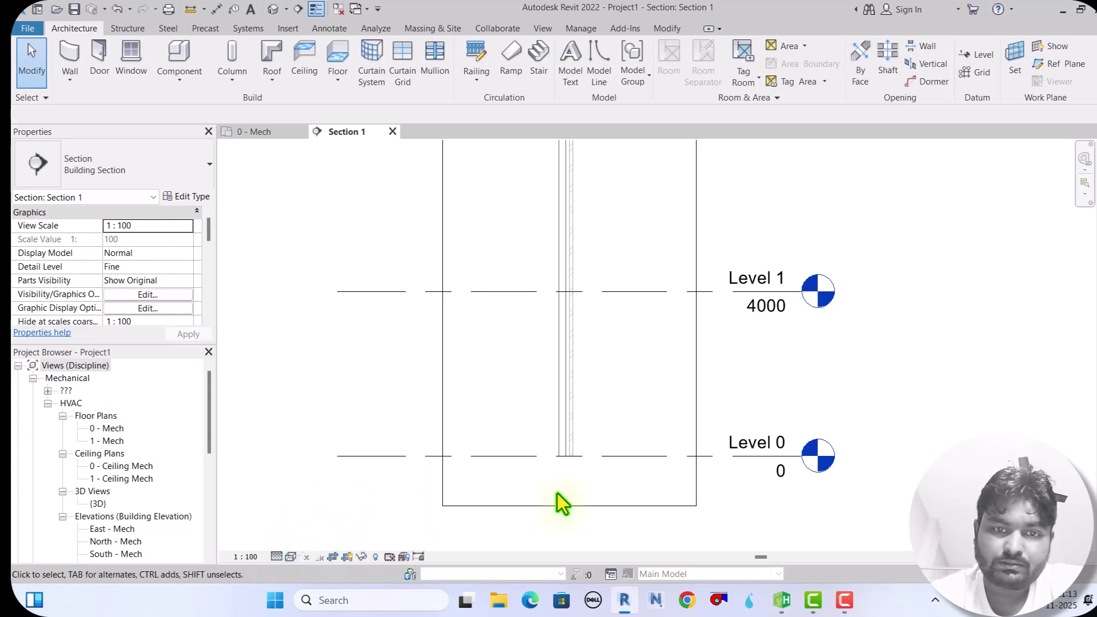
Step: Set the discipline of the Section 1 view to Coordination
scroll(597, 464, "up", 2)
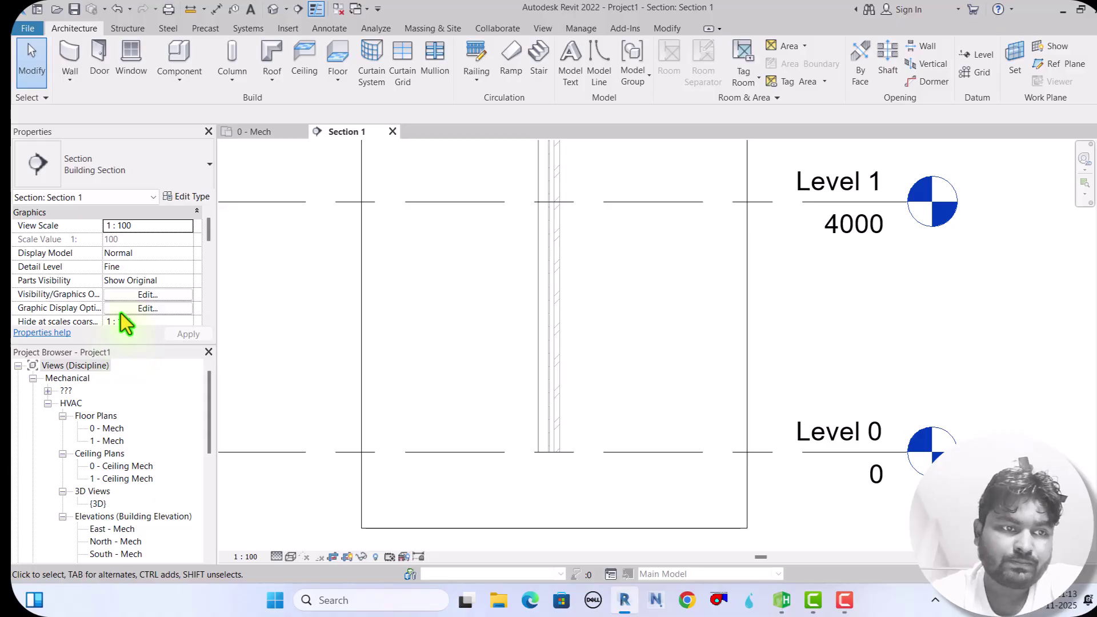
scroll(150, 287, "down", 8)
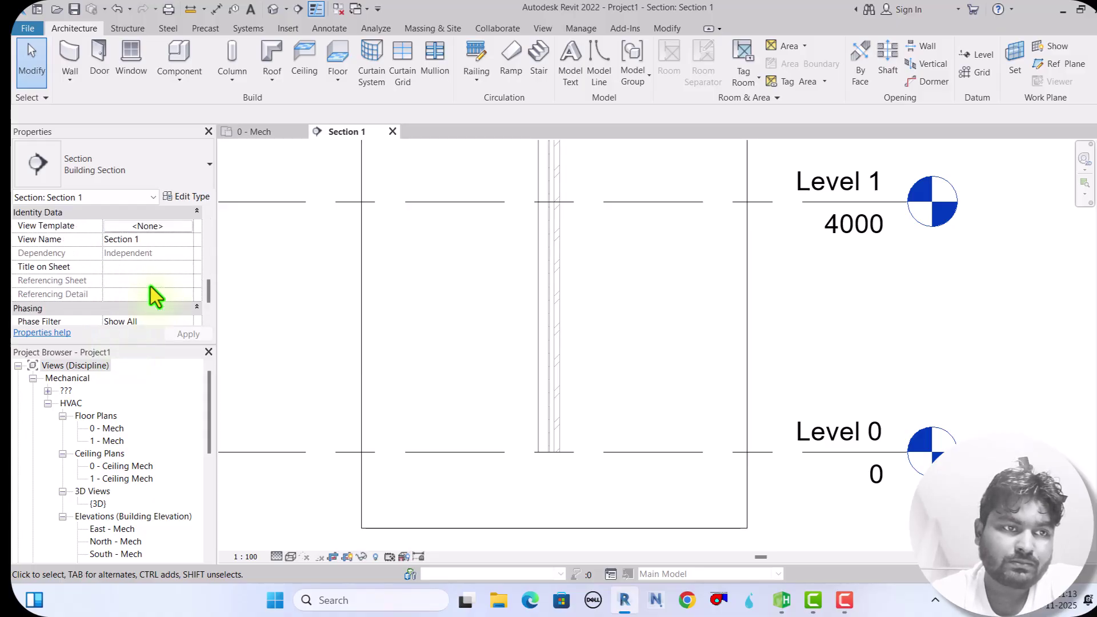
scroll(149, 297, "up", 2)
scroll(149, 287, "up", 3)
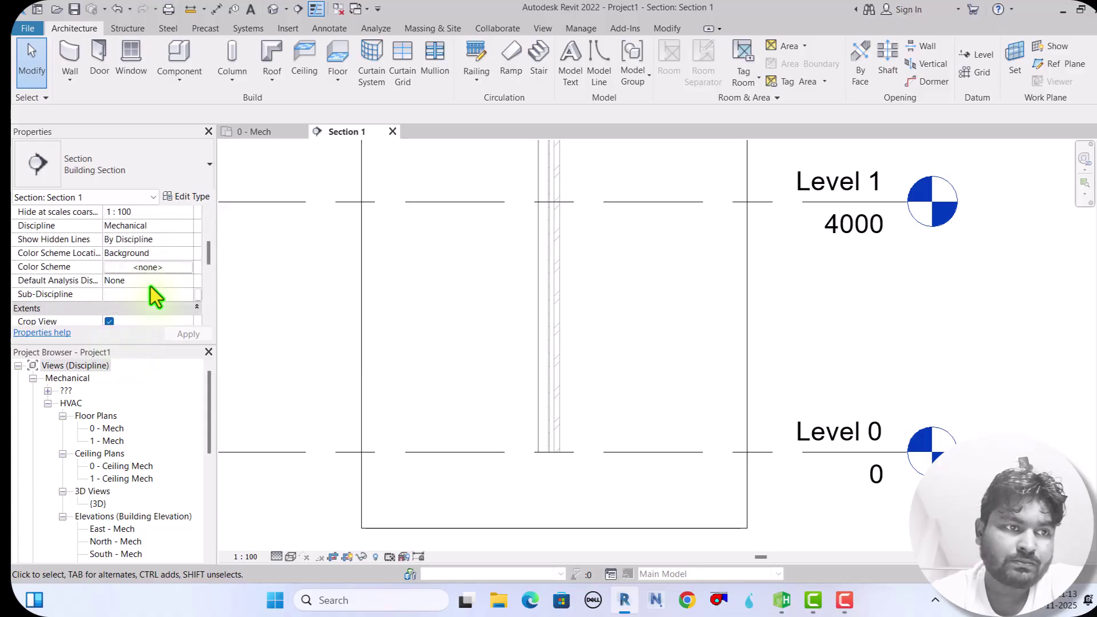
scroll(155, 272, "up", 1)
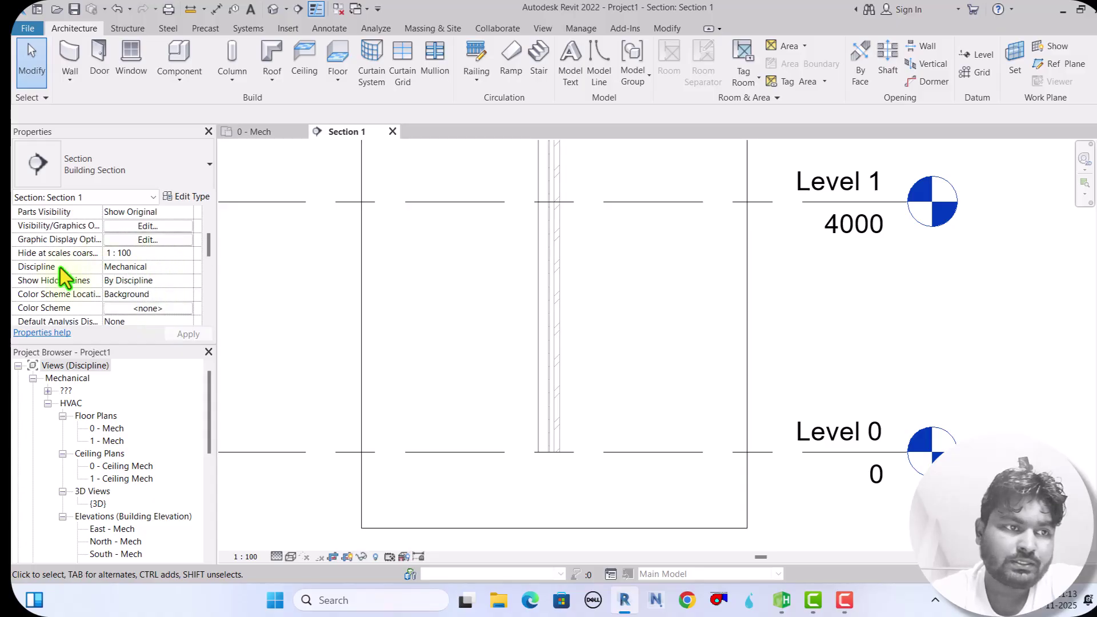
left_click(186, 267)
left_click(187, 266)
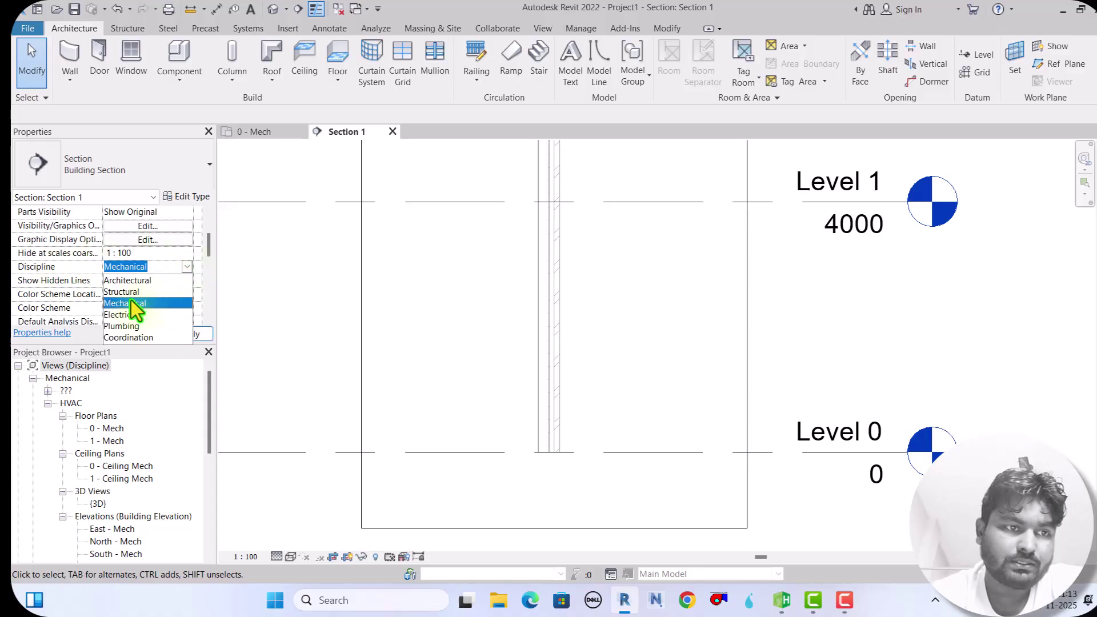
left_click(118, 337)
scroll(560, 460, "up", 2)
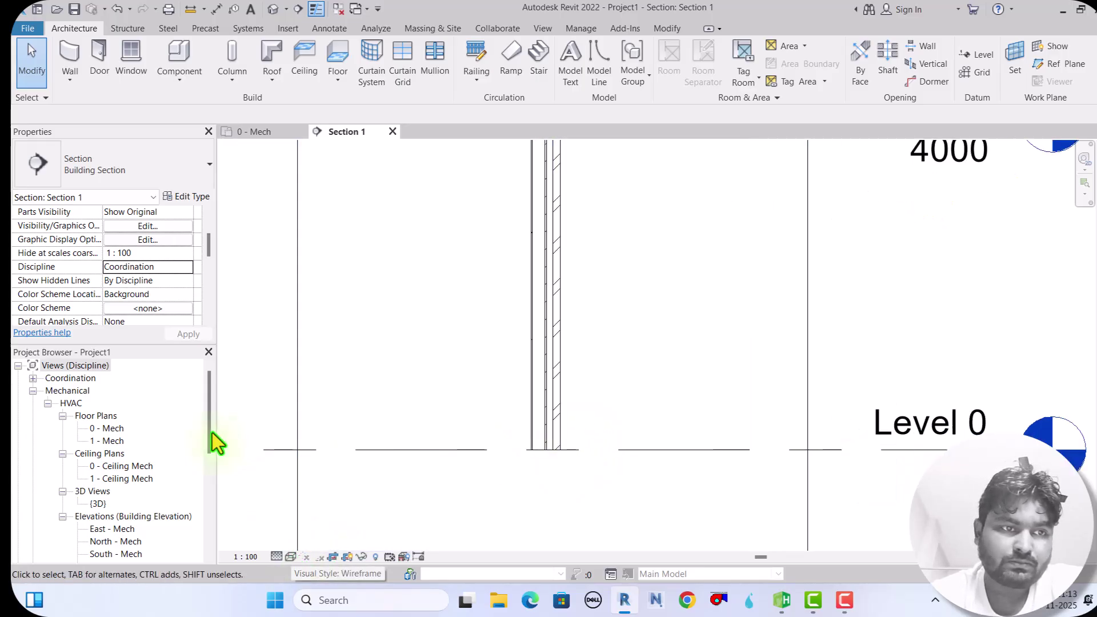
Step: Change the section view's visual style to Shaded
scroll(146, 279, "down", 1)
scroll(146, 280, "down", 1)
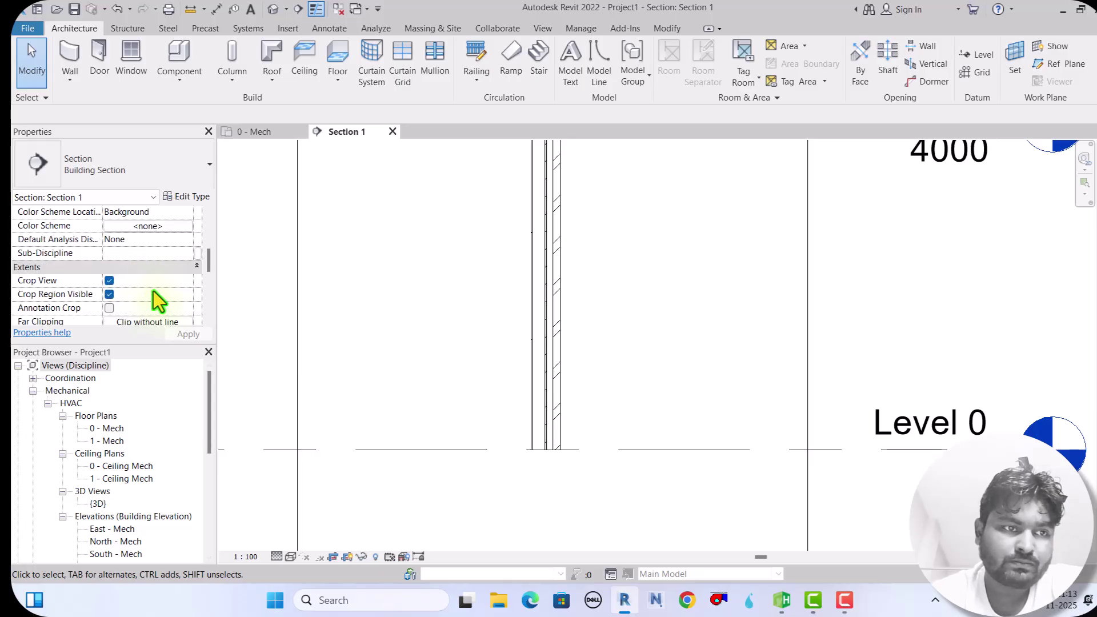
scroll(158, 297, "up", 2)
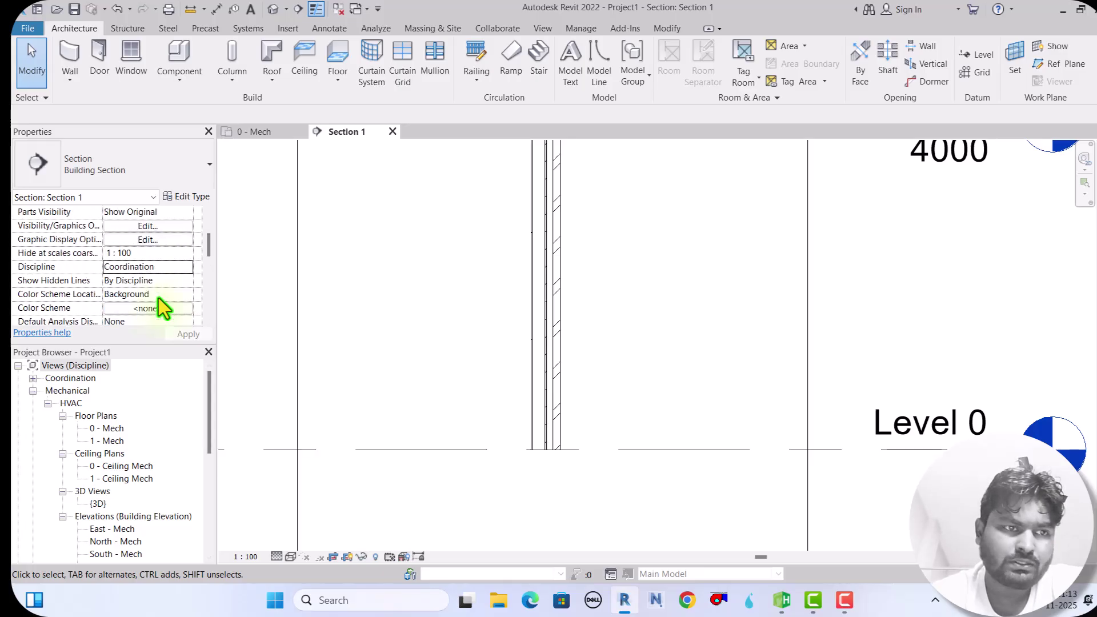
scroll(528, 423, "up", 1)
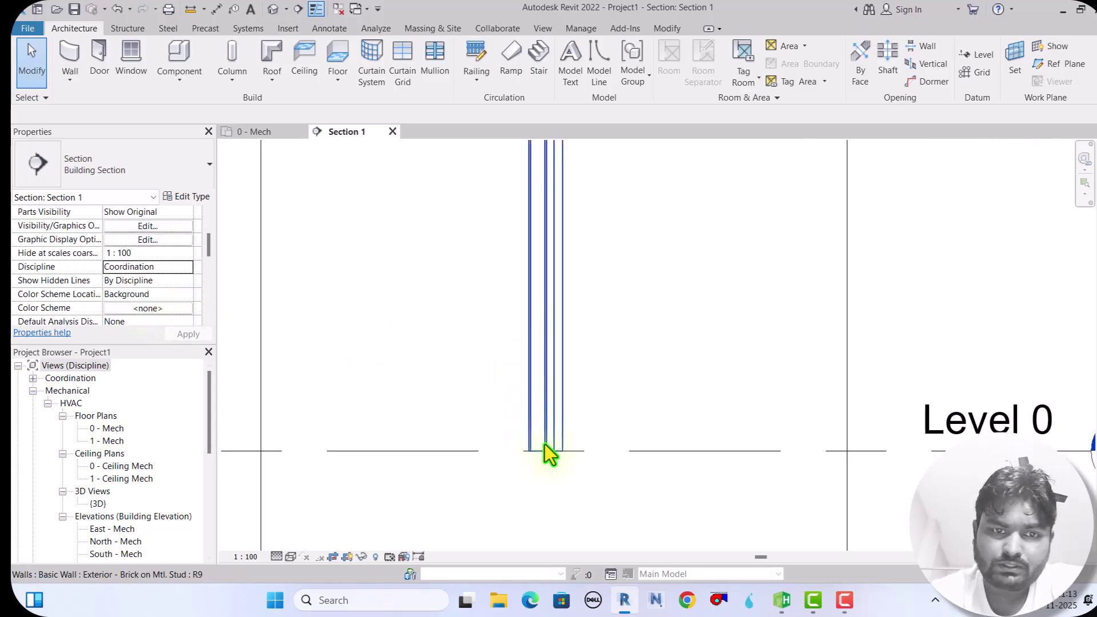
left_click(290, 556)
left_click(319, 516)
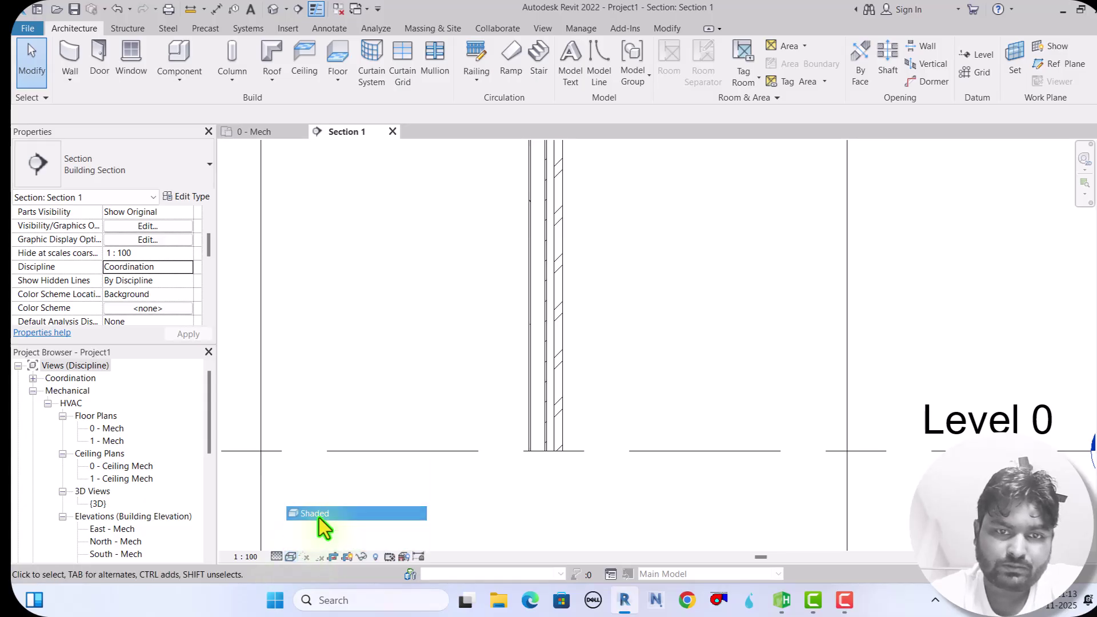
Step: Select the Exterior - Brick on Mtl. Stud wall in the section and open its type's layer structure for editing
scroll(557, 477, "up", 2)
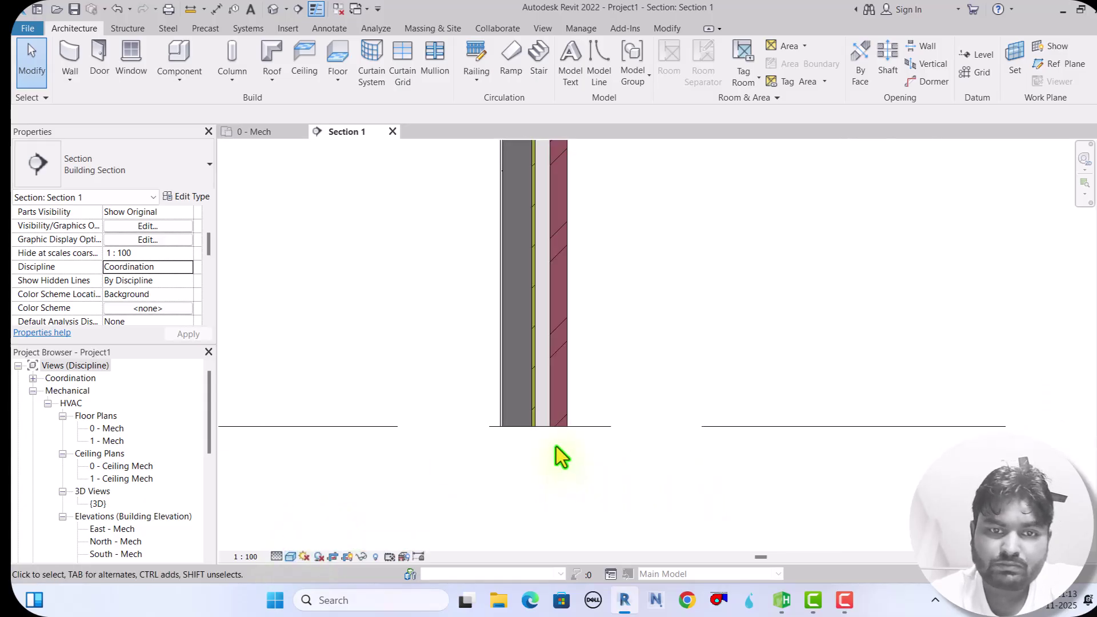
scroll(551, 365, "up", 1)
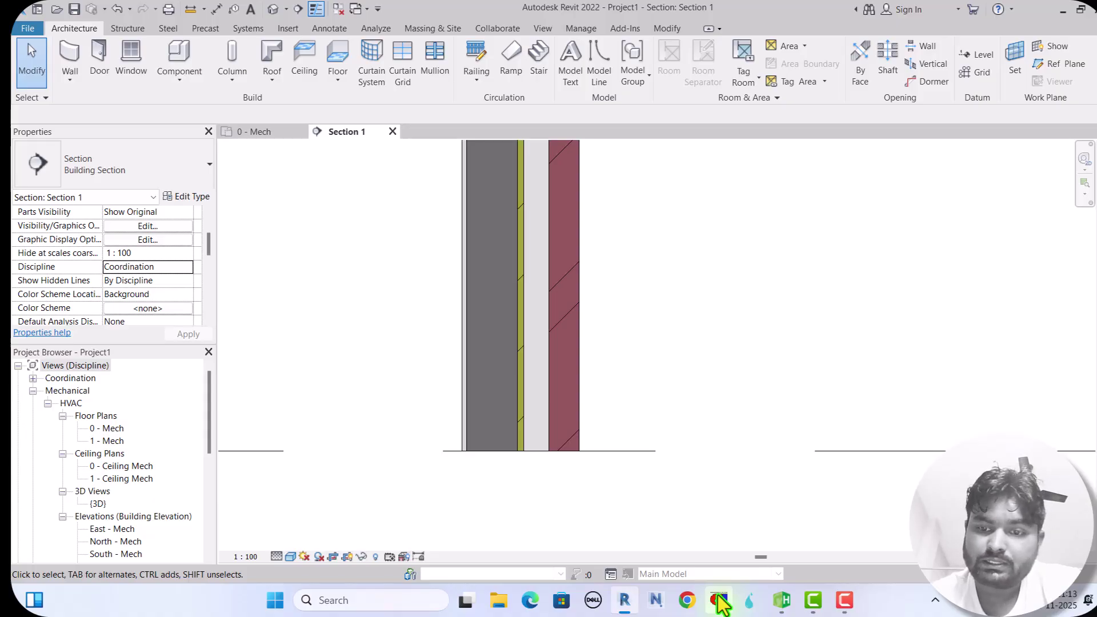
scroll(507, 438, "up", 2)
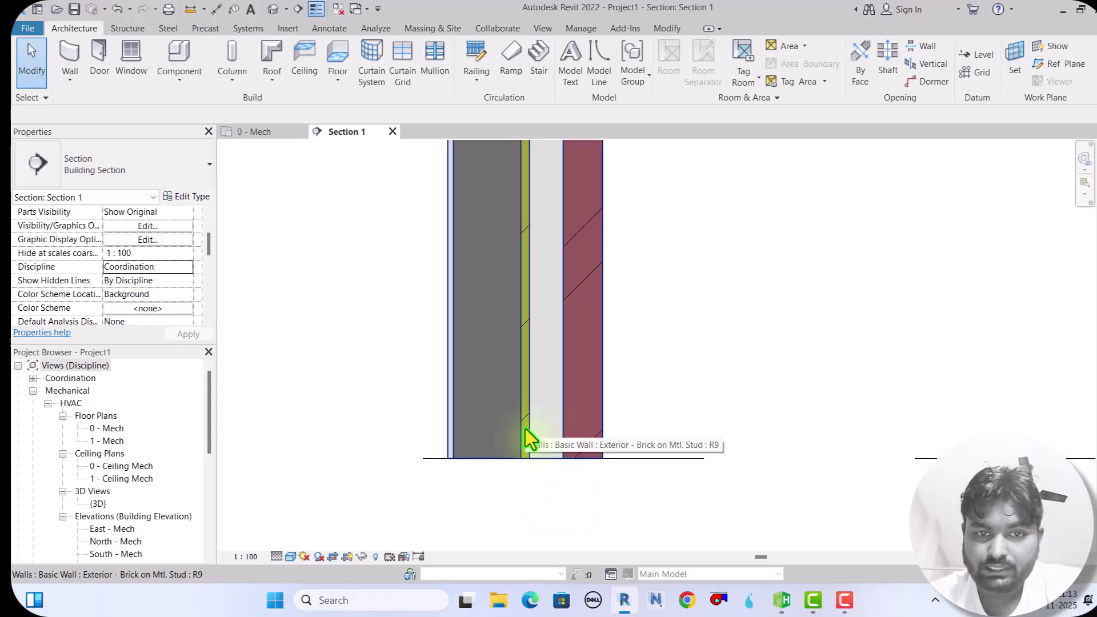
scroll(526, 428, "down", 3)
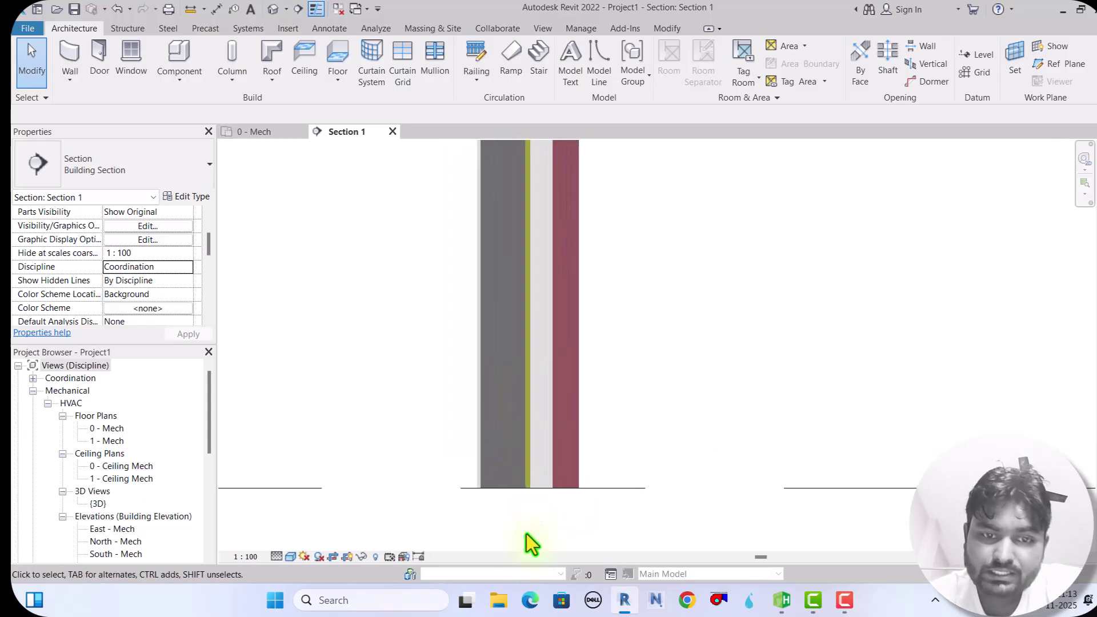
scroll(516, 456, "up", 3)
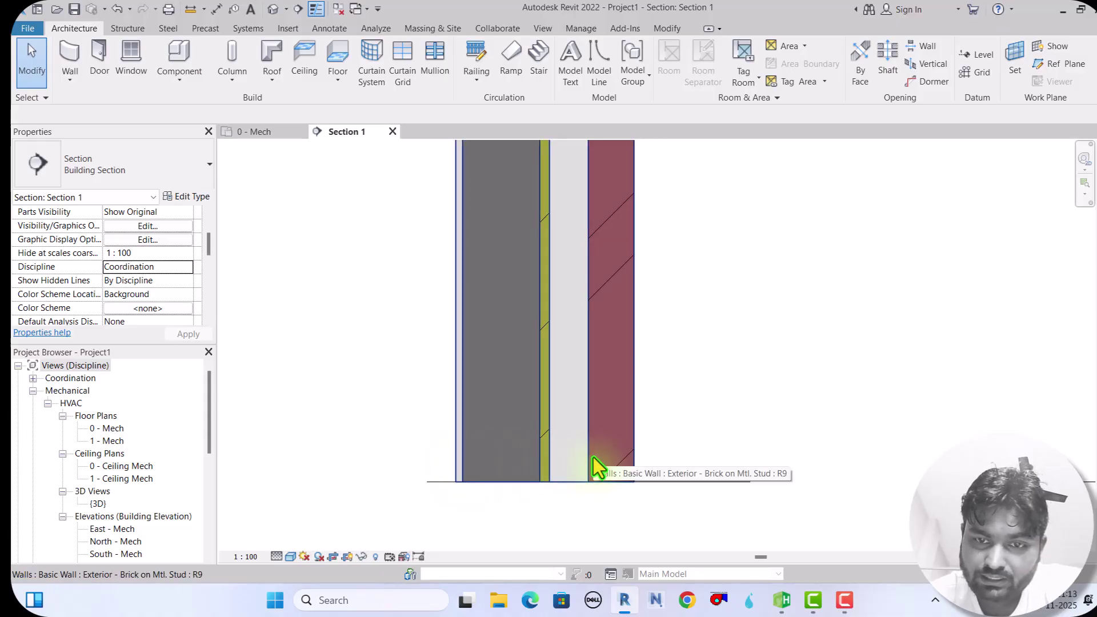
left_click(540, 457)
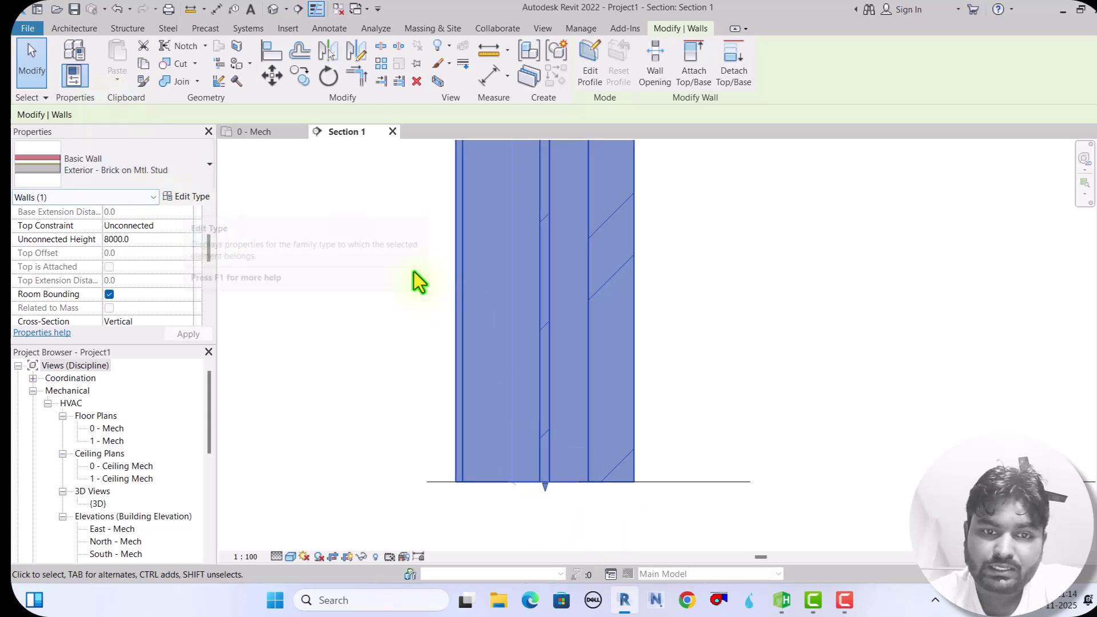
left_click(196, 199)
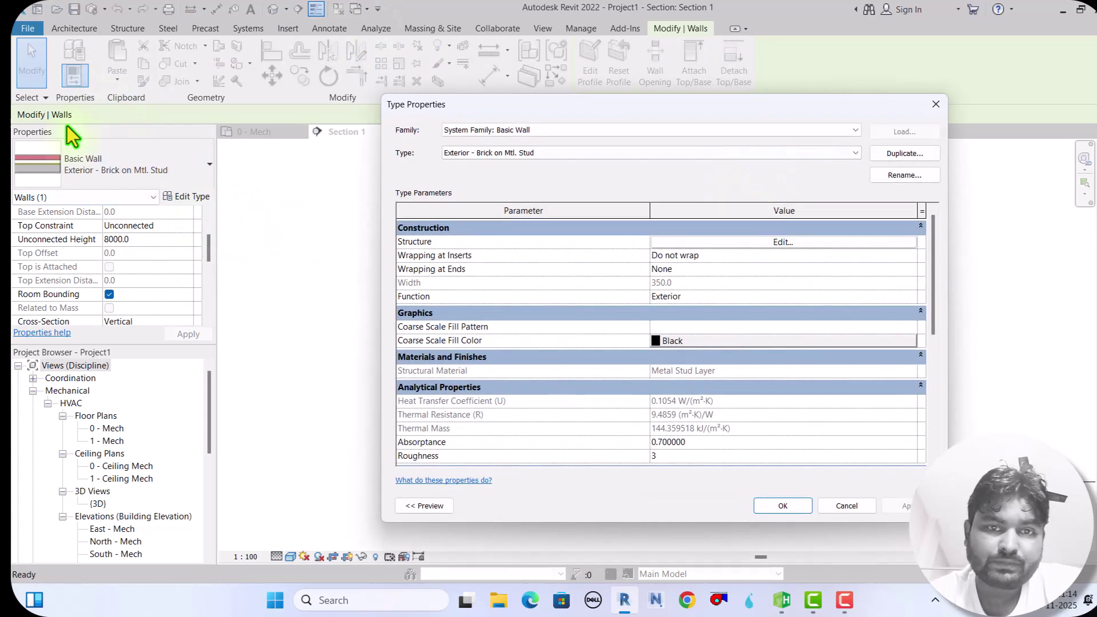
left_click(764, 241)
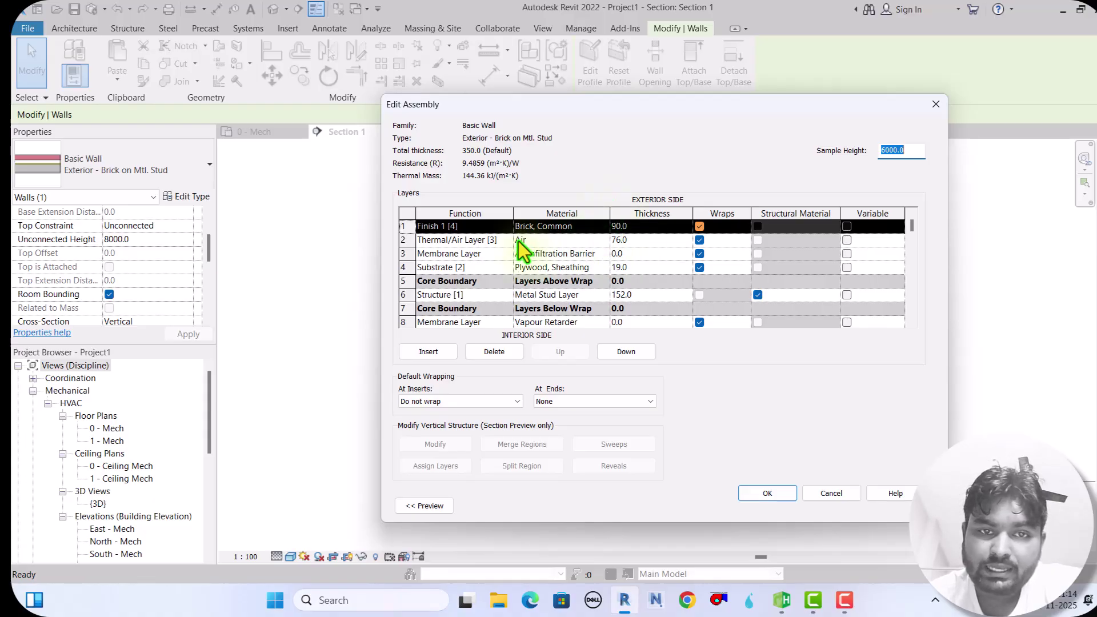
Step: Show the wall preview beside the layer table and resize and reposition the Edit Assembly dialog to fit all the layers
double_click(610, 94)
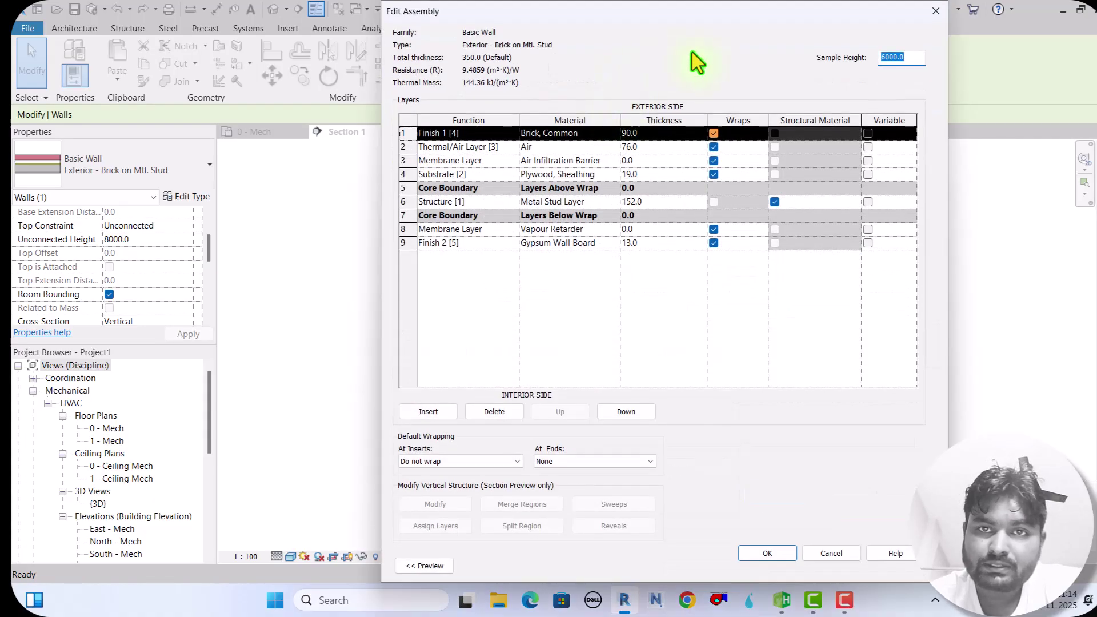
left_click_drag(713, 8, 186, 102)
left_click_drag(302, 101, 441, 92)
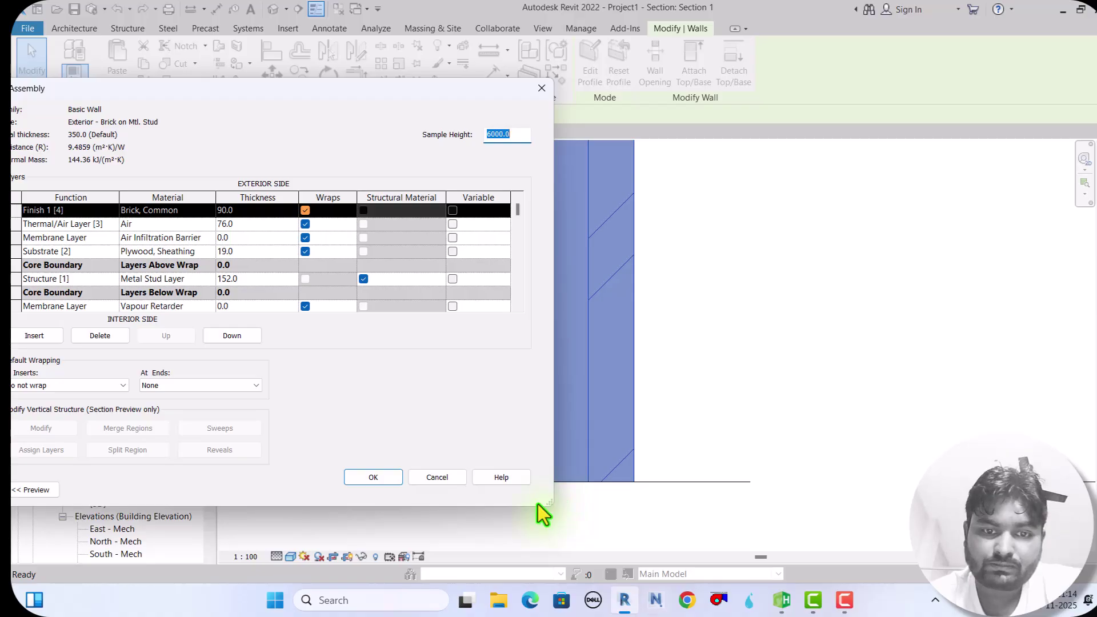
left_click_drag(543, 505, 228, 394)
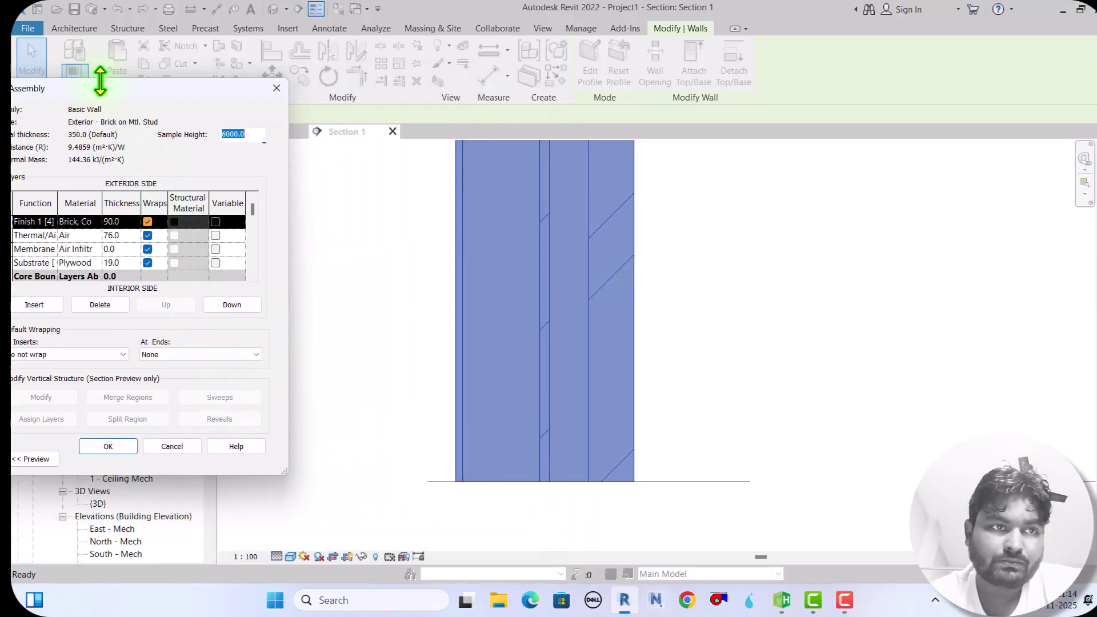
left_click_drag(107, 93, 234, 97)
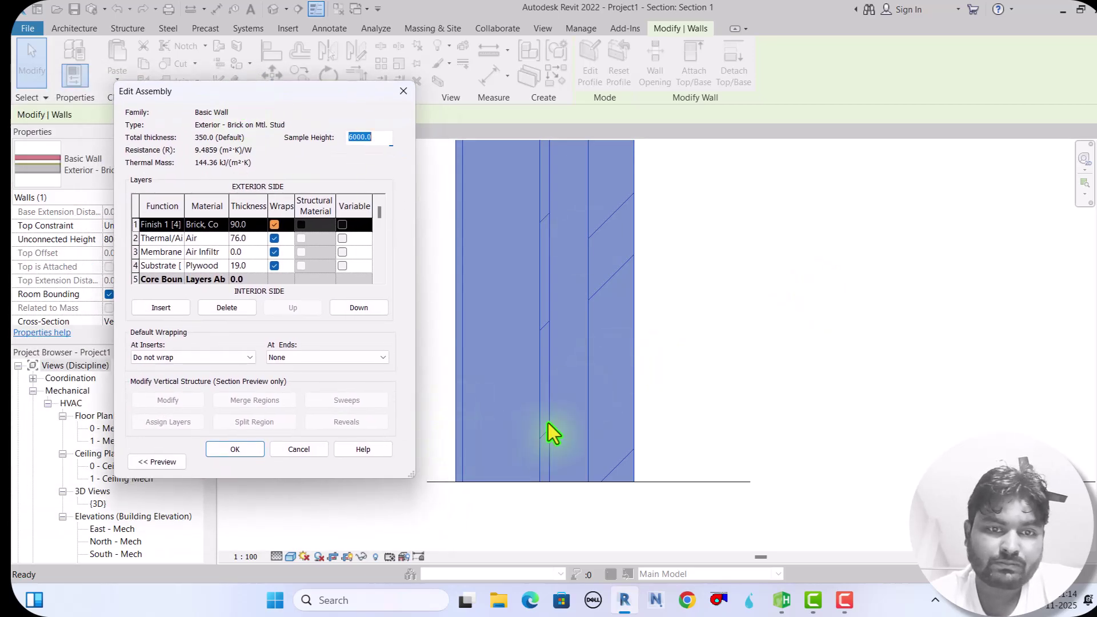
left_click(157, 462)
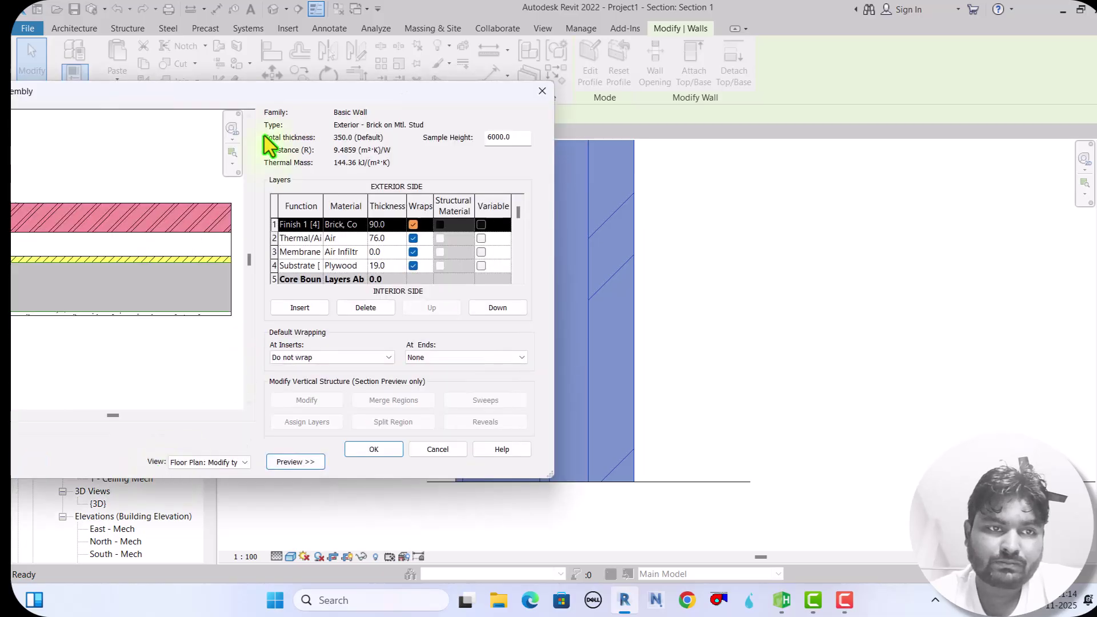
left_click_drag(264, 96, 629, 121)
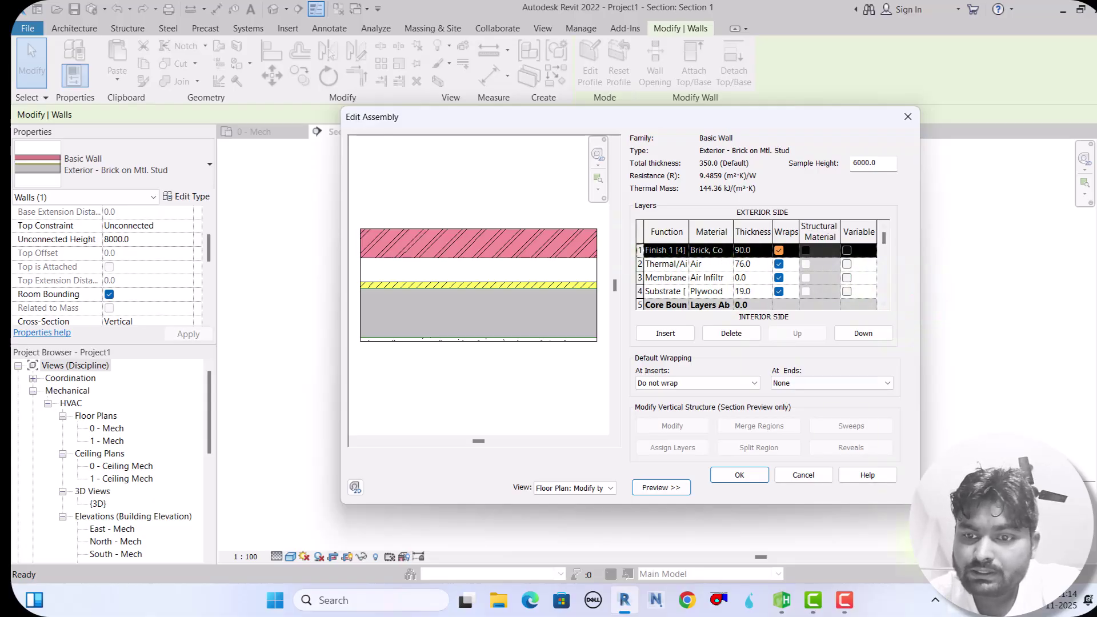
left_click_drag(911, 501, 1084, 546)
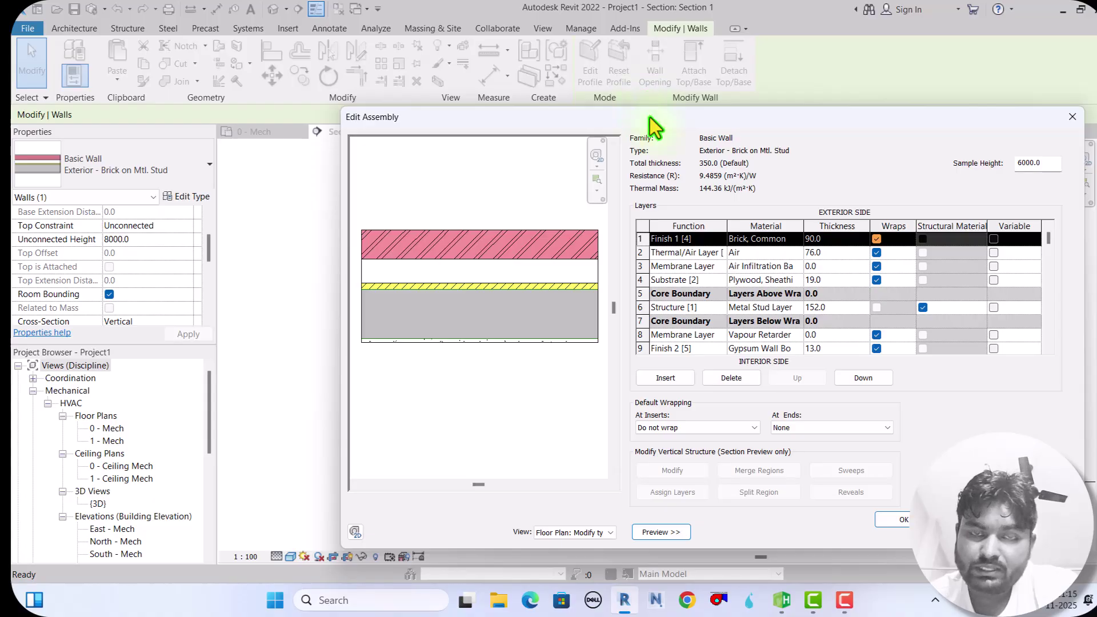
left_click_drag(649, 117, 481, 22)
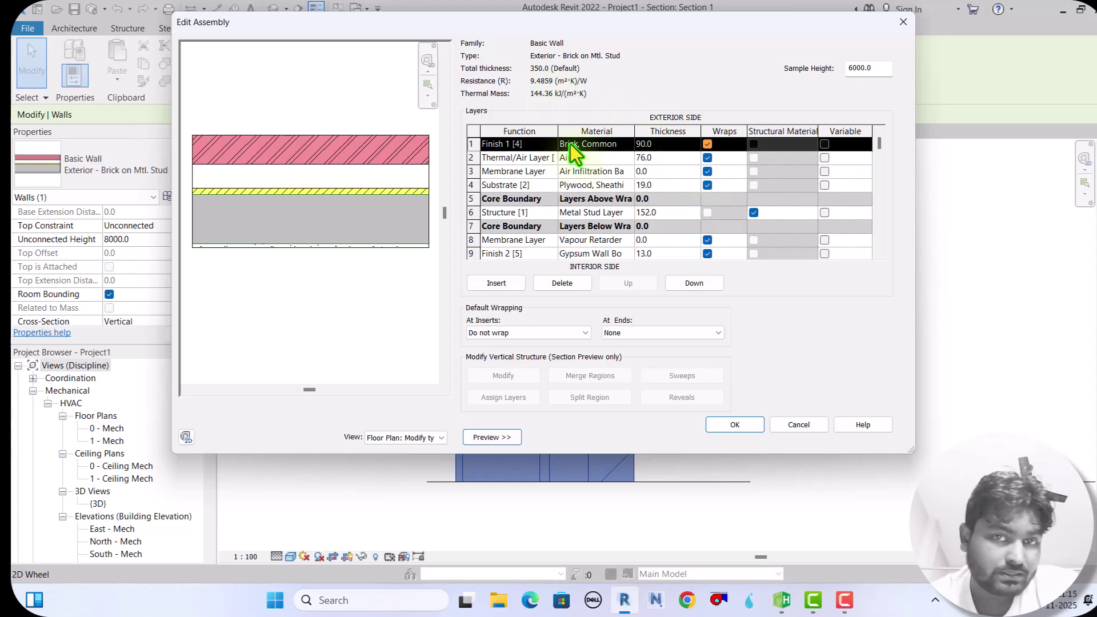
Step: Examine the thickness of the Brick, Common layer and its material's thermal conductivity, leaving the material unchanged
left_click(660, 141)
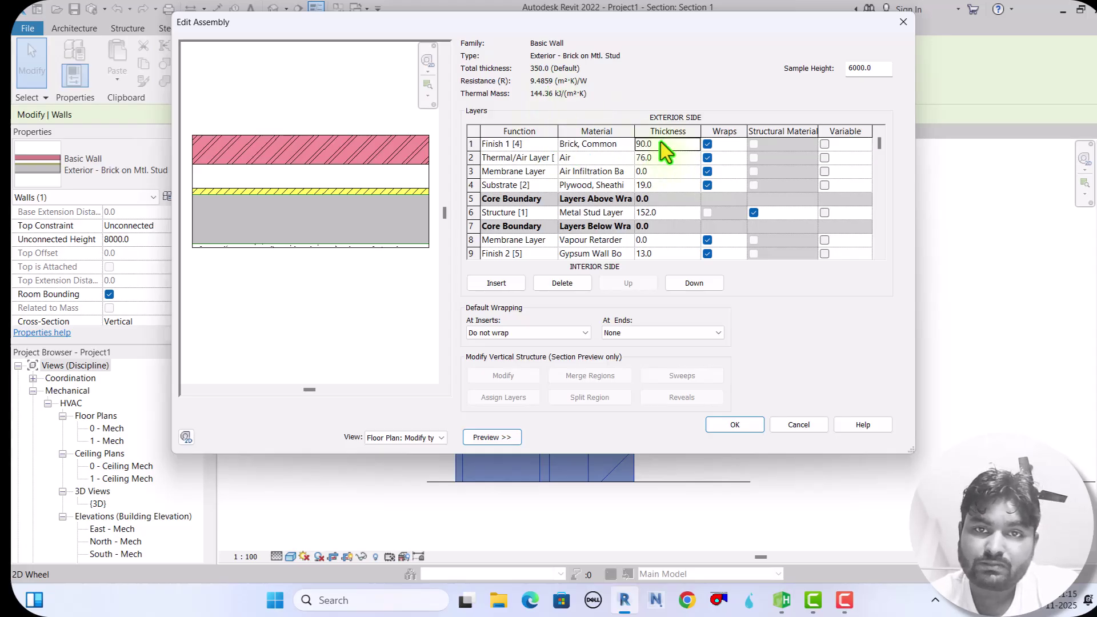
left_click(616, 143)
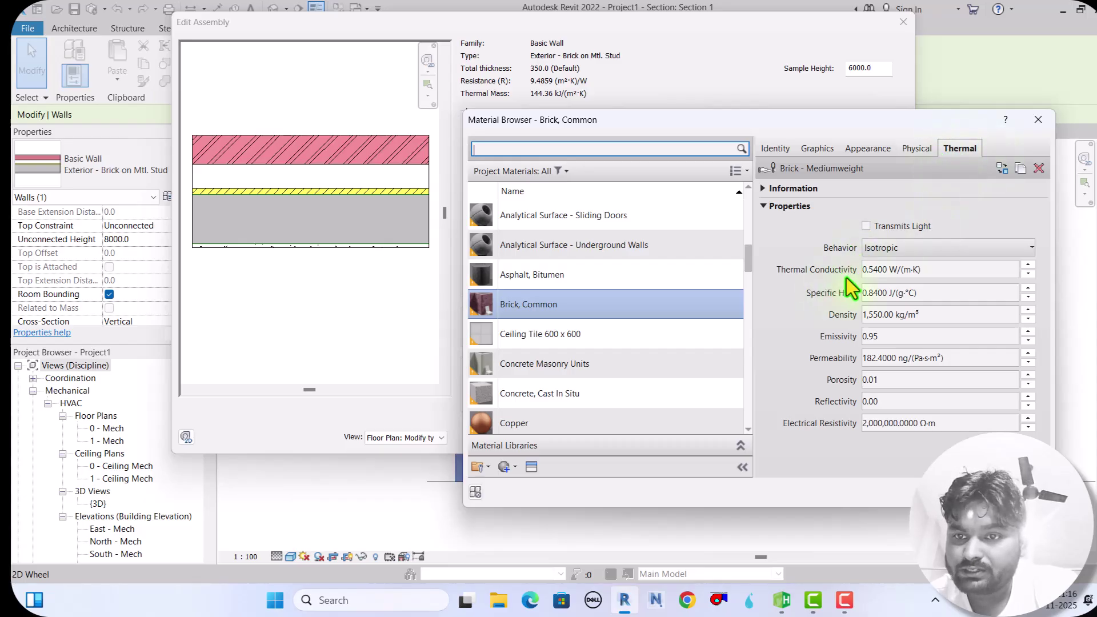
left_click(925, 270)
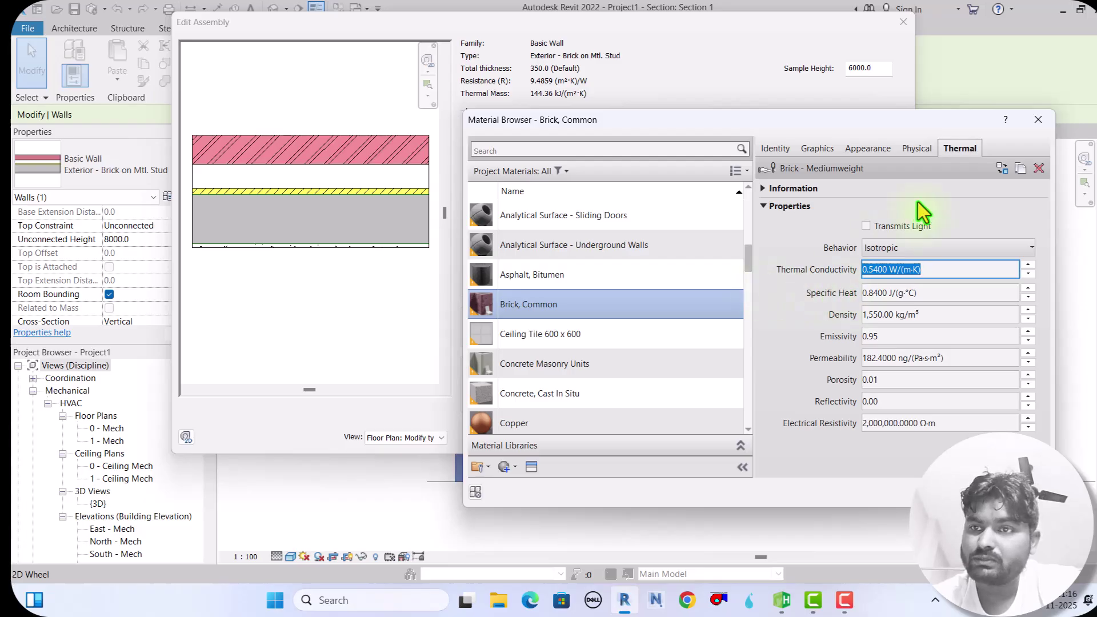
left_click(1033, 119)
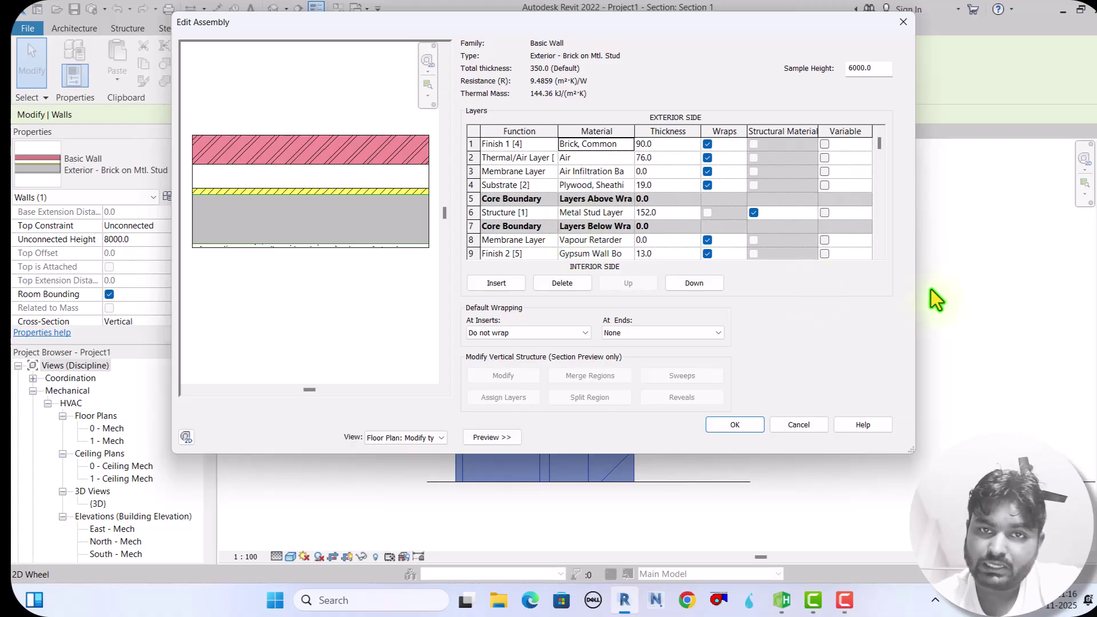
Step: Switch to File Explorer and open the CALCULATION workbook from the HVAC BOOK > U-VALUE folder on drive D
left_click(498, 610)
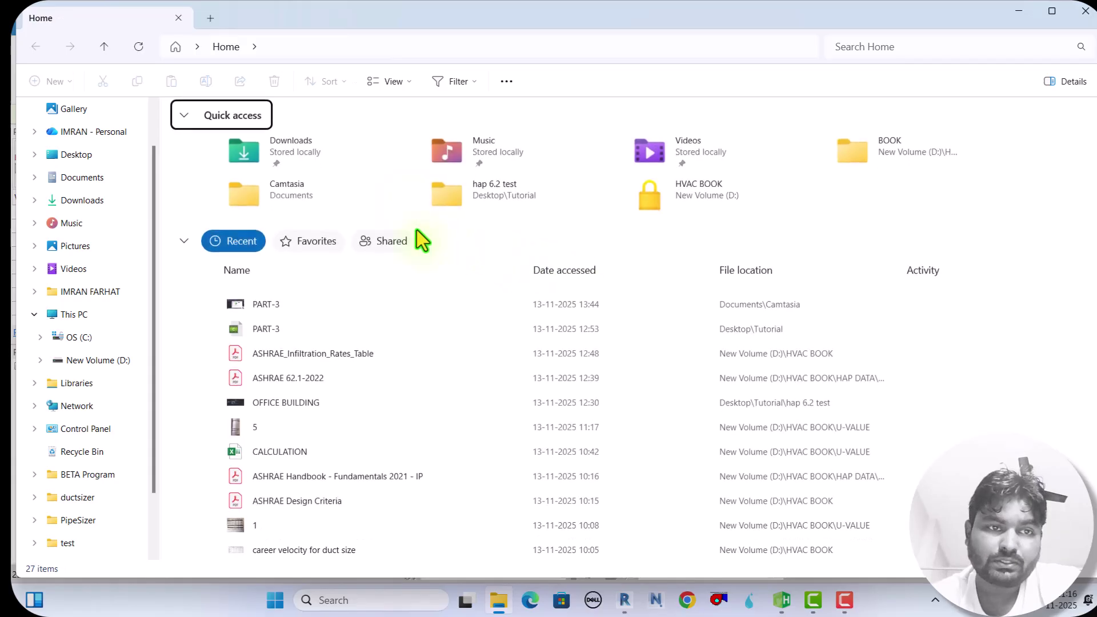
left_click(122, 363)
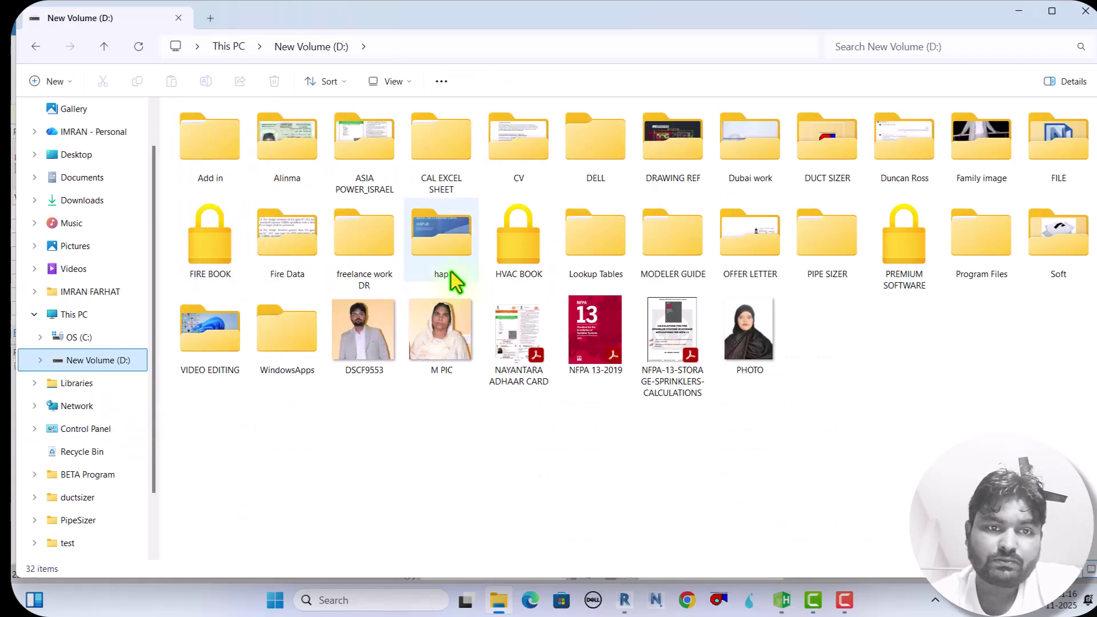
double_click(523, 257)
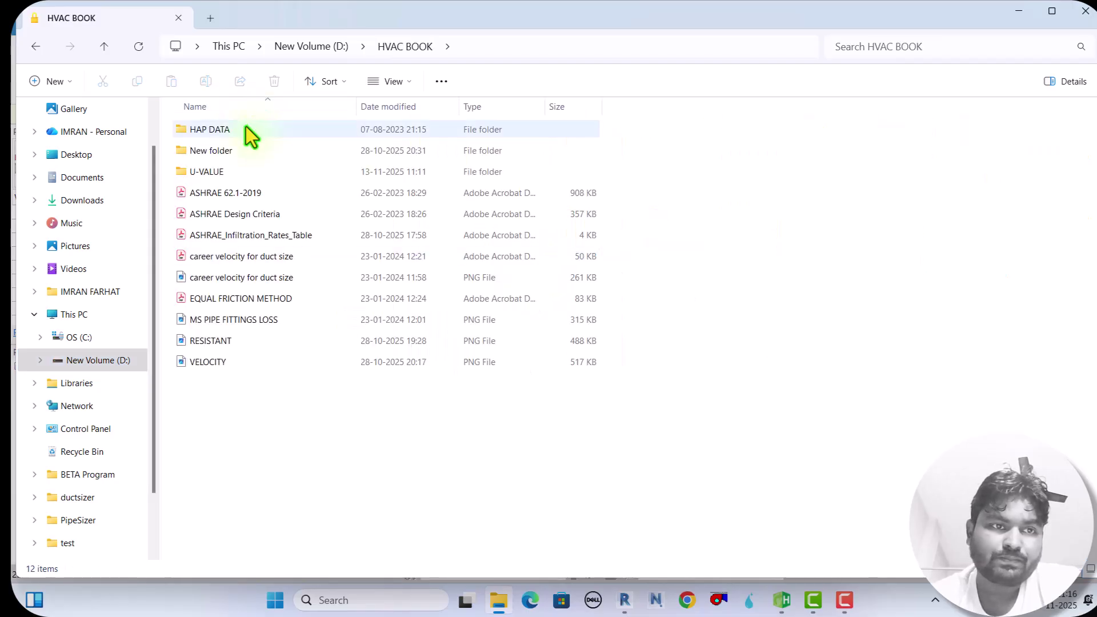
double_click(233, 169)
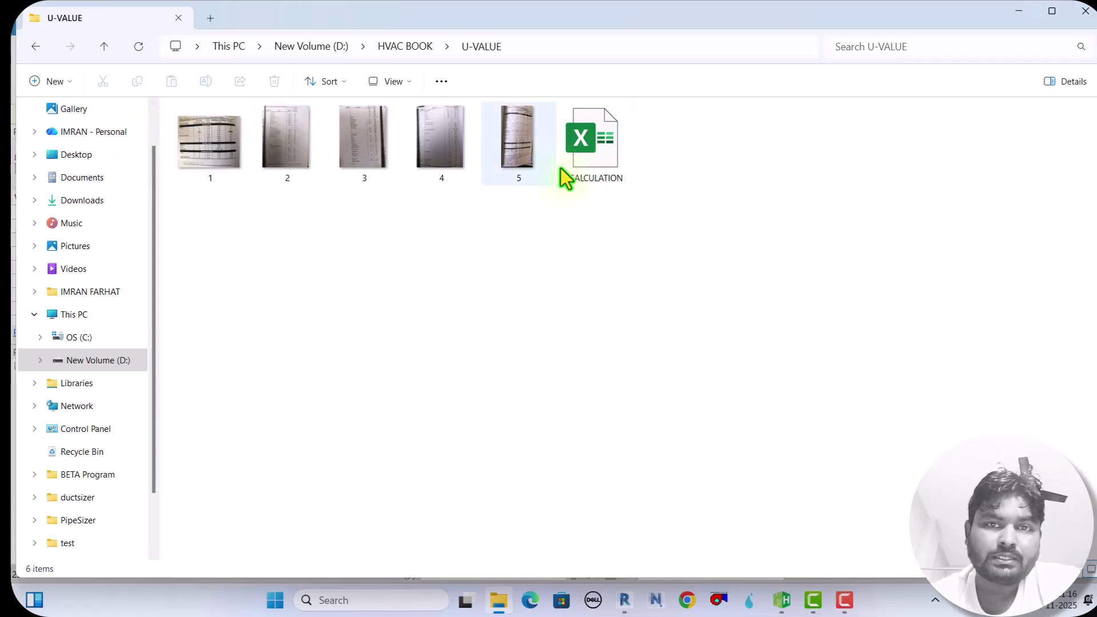
double_click(603, 165)
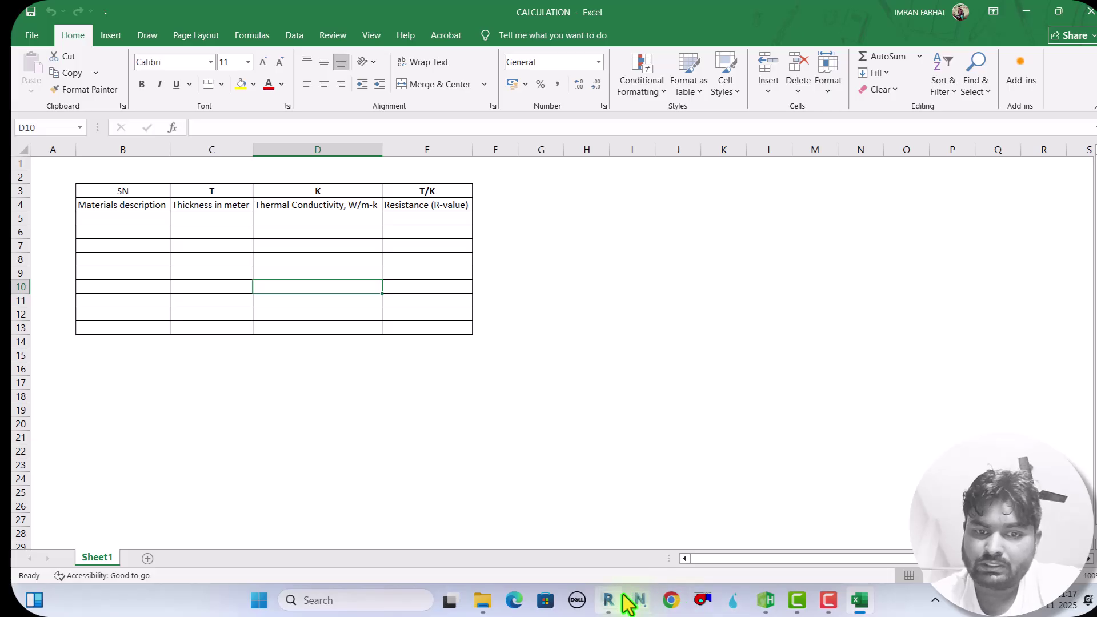
Step: Copy the material name Brick, Common from the first wall layer in Revit into cell B5 of the CALCULATION workbook
mouse_move(610, 599)
left_click(621, 518)
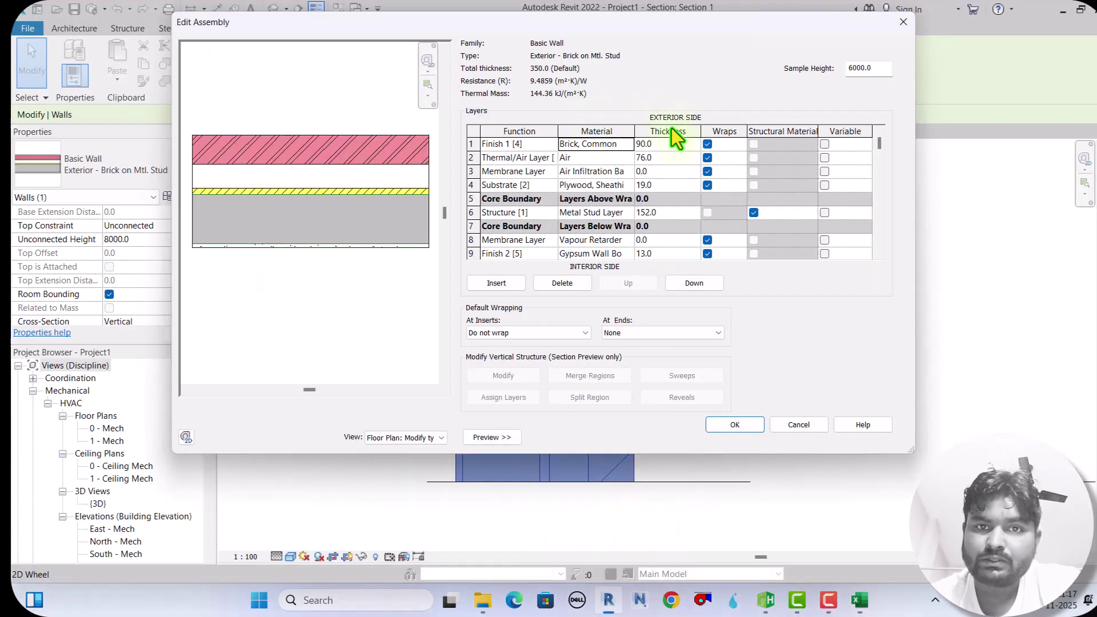
left_click(615, 143)
key("ctrl+c")
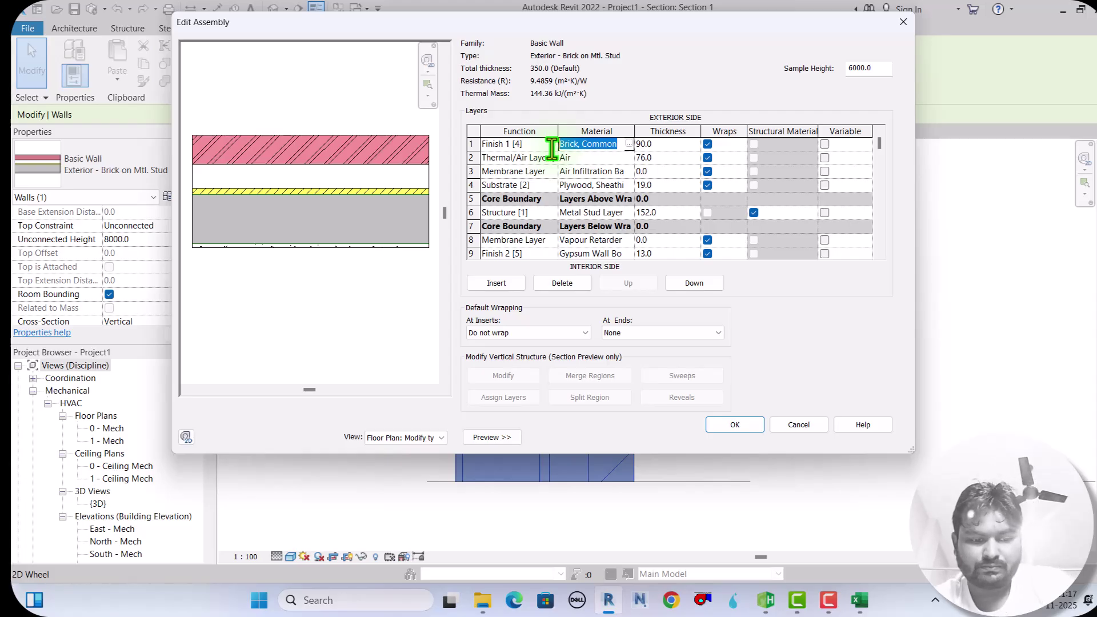
mouse_move(859, 600)
left_click(831, 545)
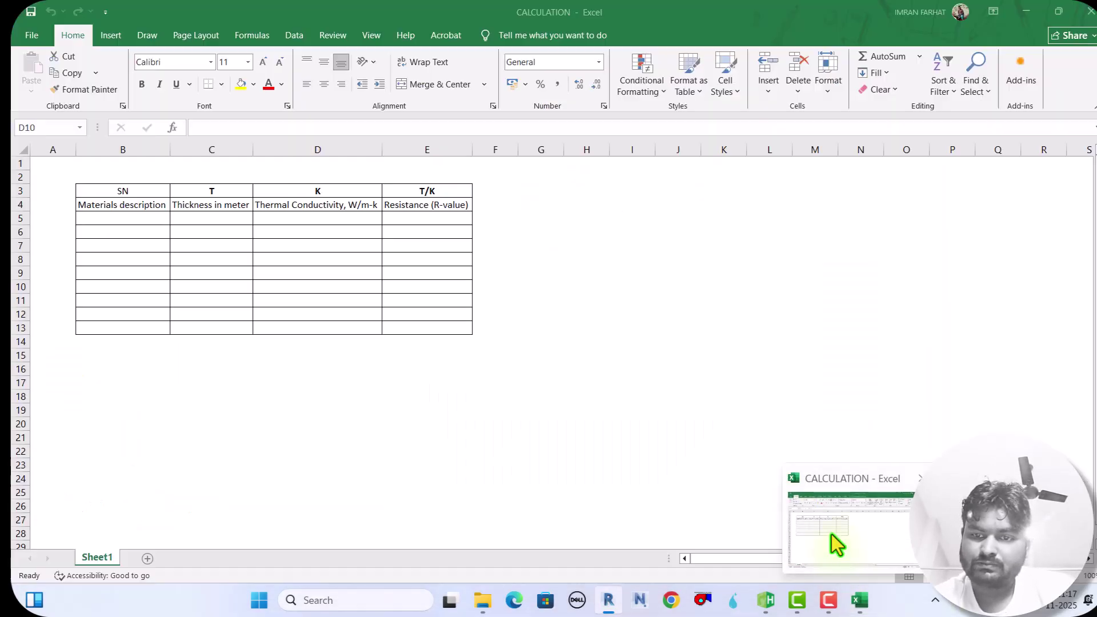
left_click(131, 219)
key("ctrl+v")
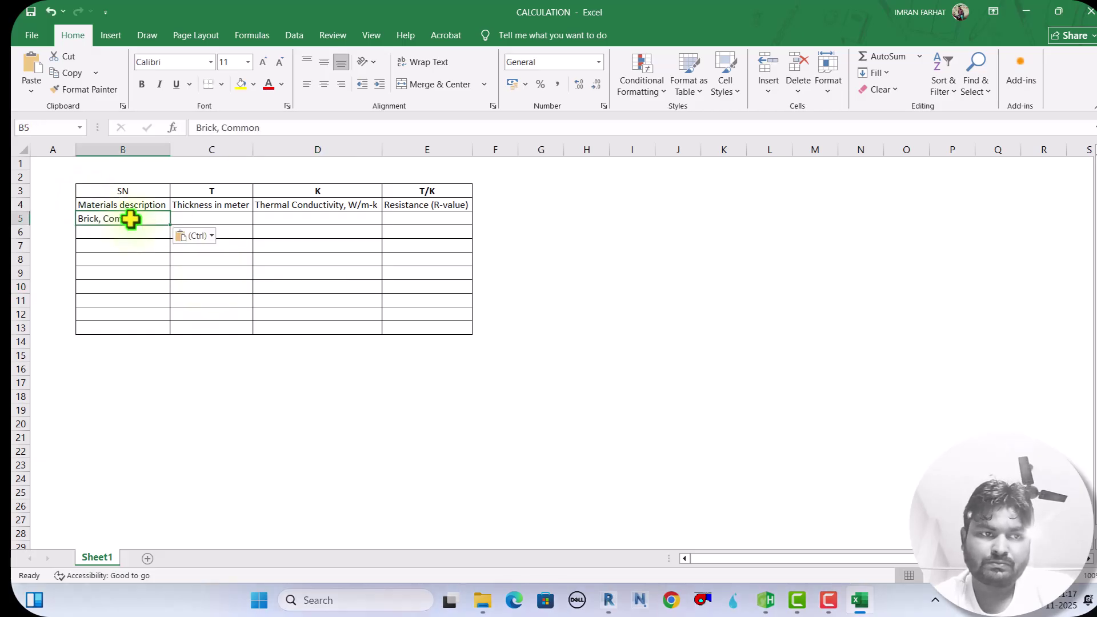
Step: Enter the brick layer's thickness in metres in cell C5 as =90/1000
left_click(234, 223)
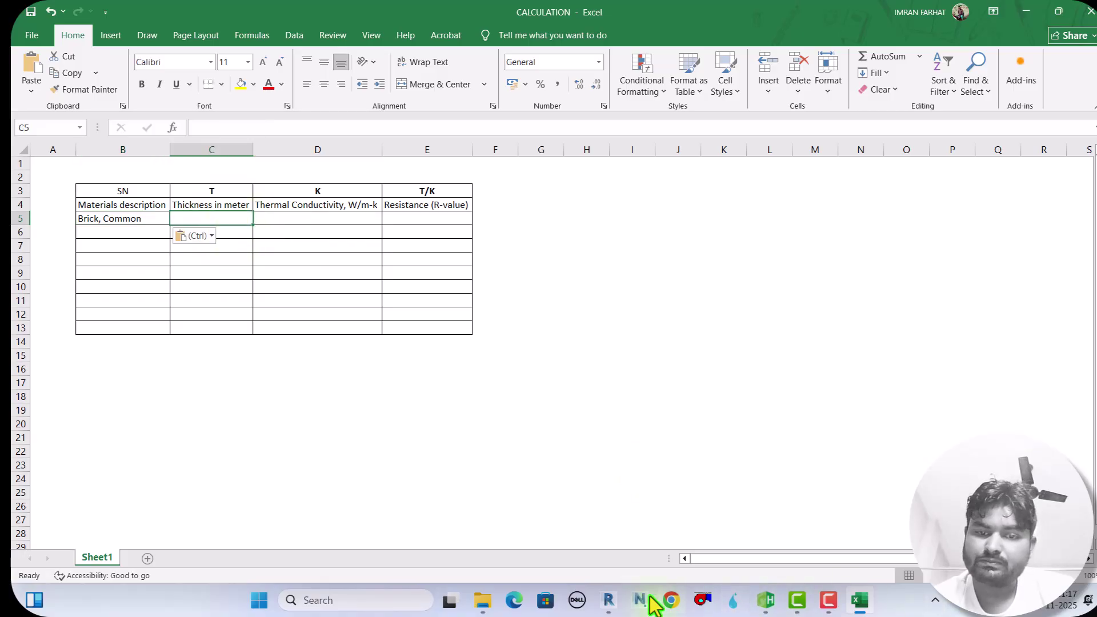
mouse_move(632, 597)
mouse_move(632, 543)
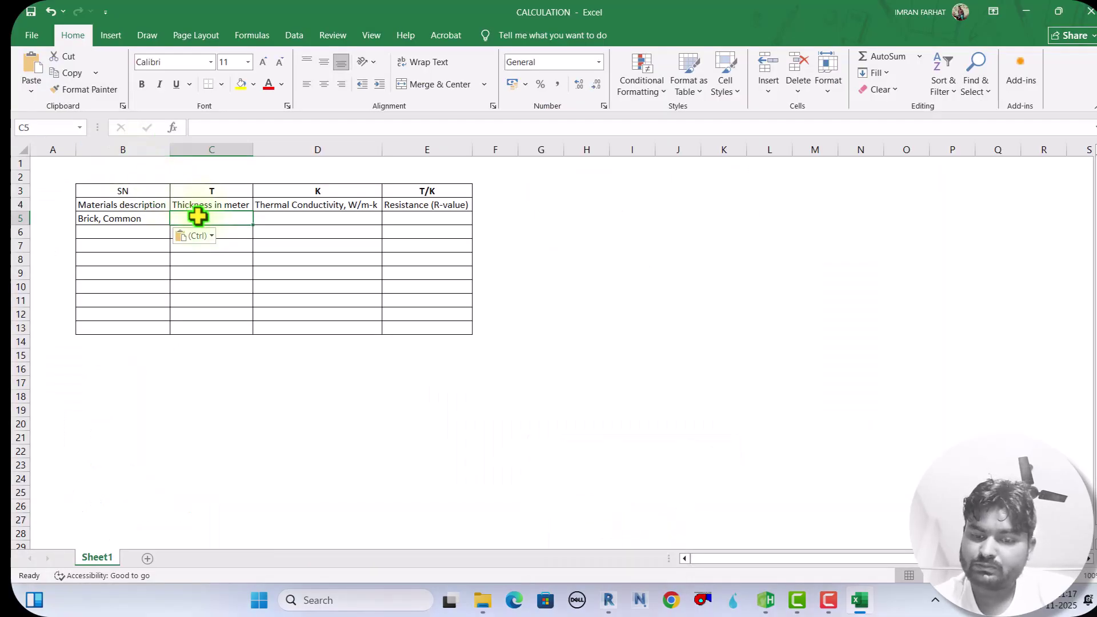
type("=90/1000")
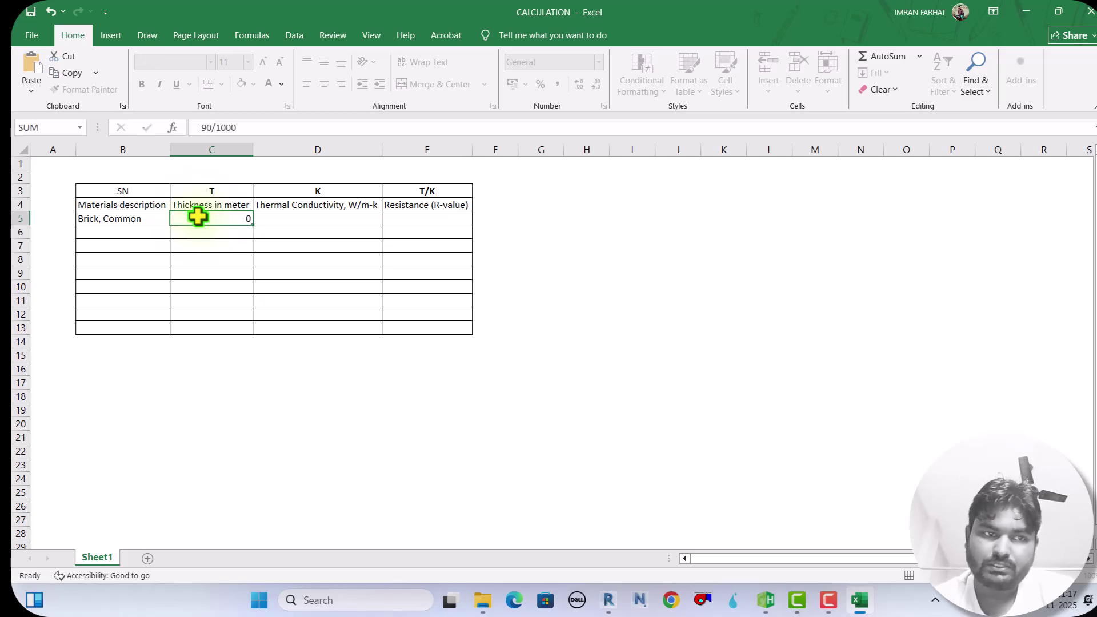
key("Return")
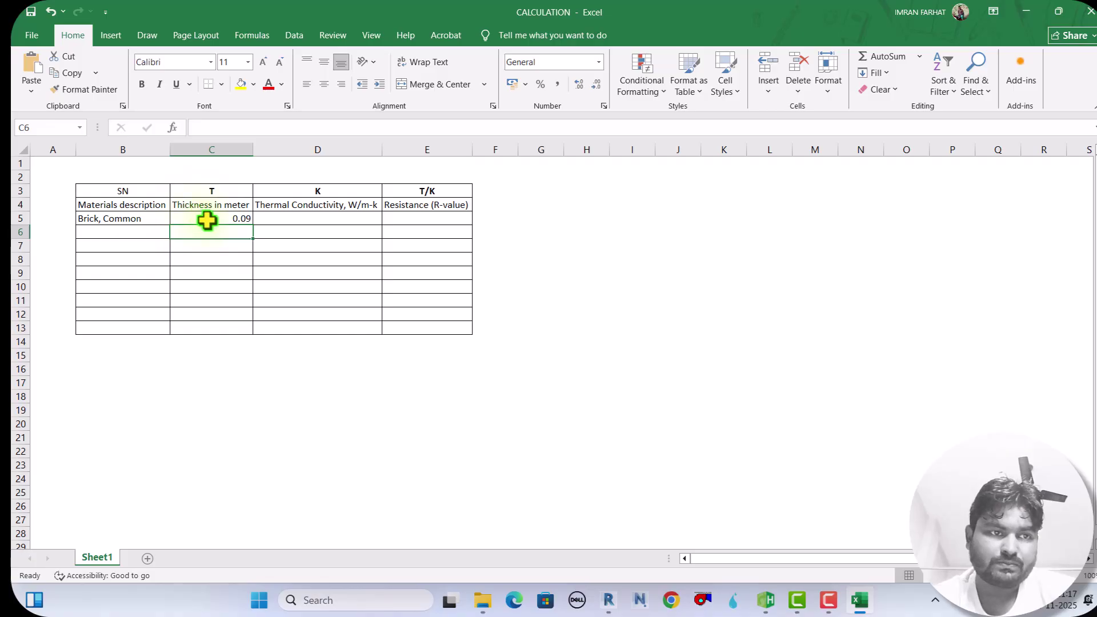
Step: Copy the words Gypsum Wall from layer 9's material name in Revit into cell B6 of the Excel workbook
left_click(616, 600)
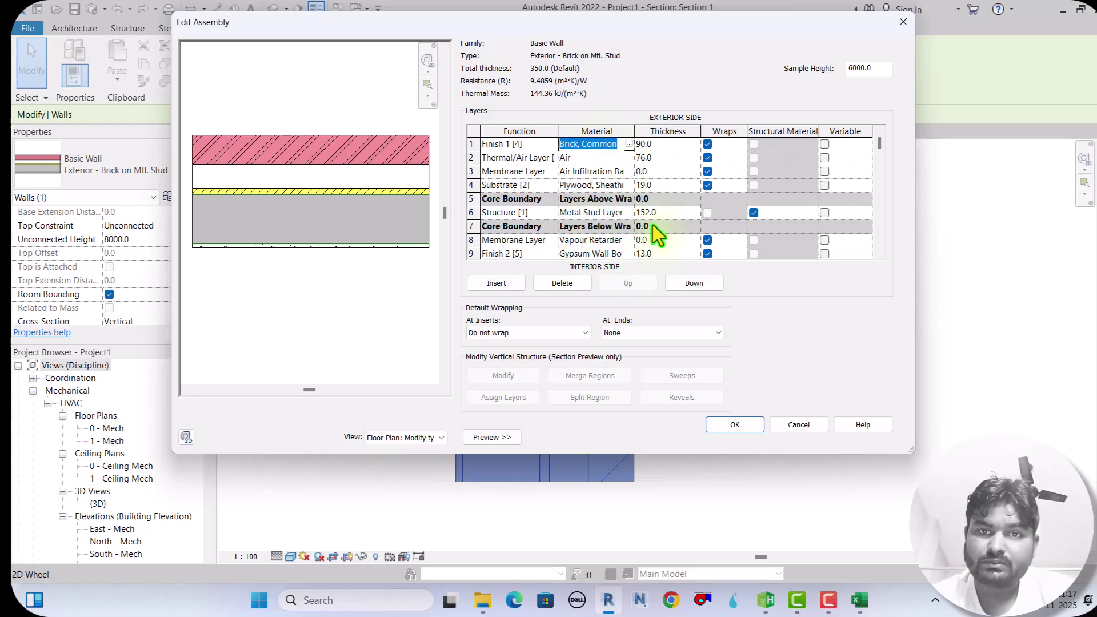
left_click(625, 254)
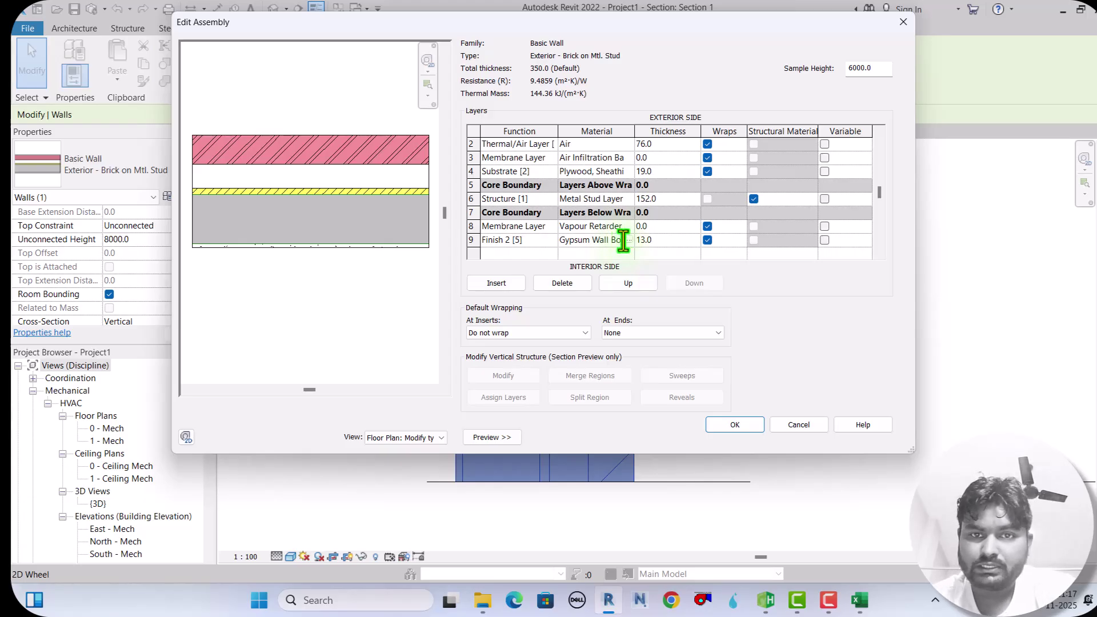
left_click_drag(610, 240, 542, 240)
key("ctrl+c")
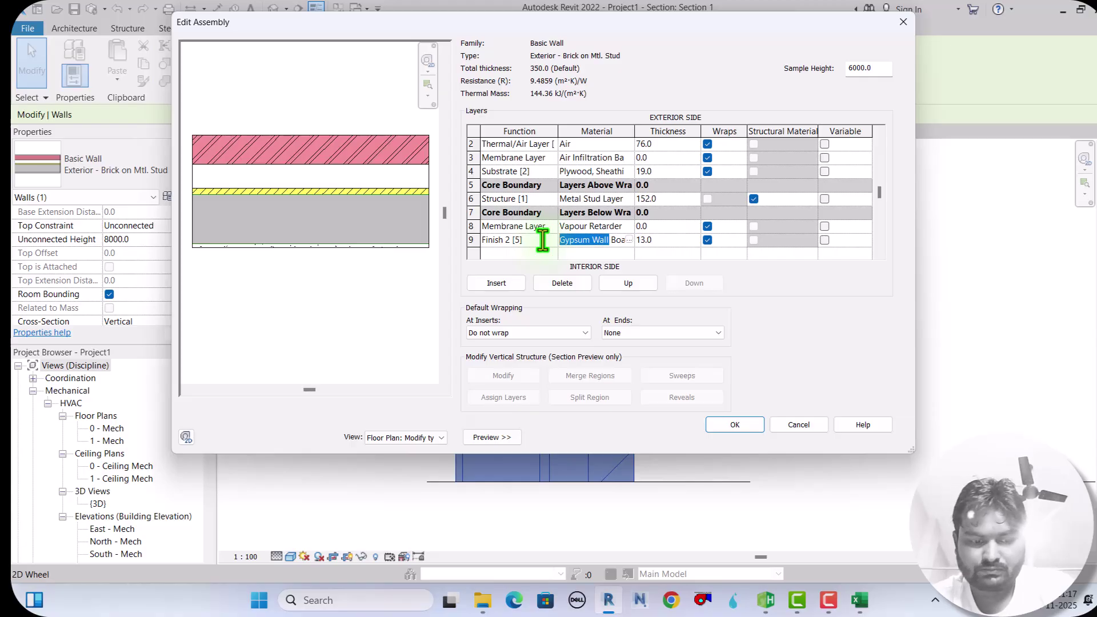
mouse_move(858, 597)
left_click(834, 548)
left_click(104, 236)
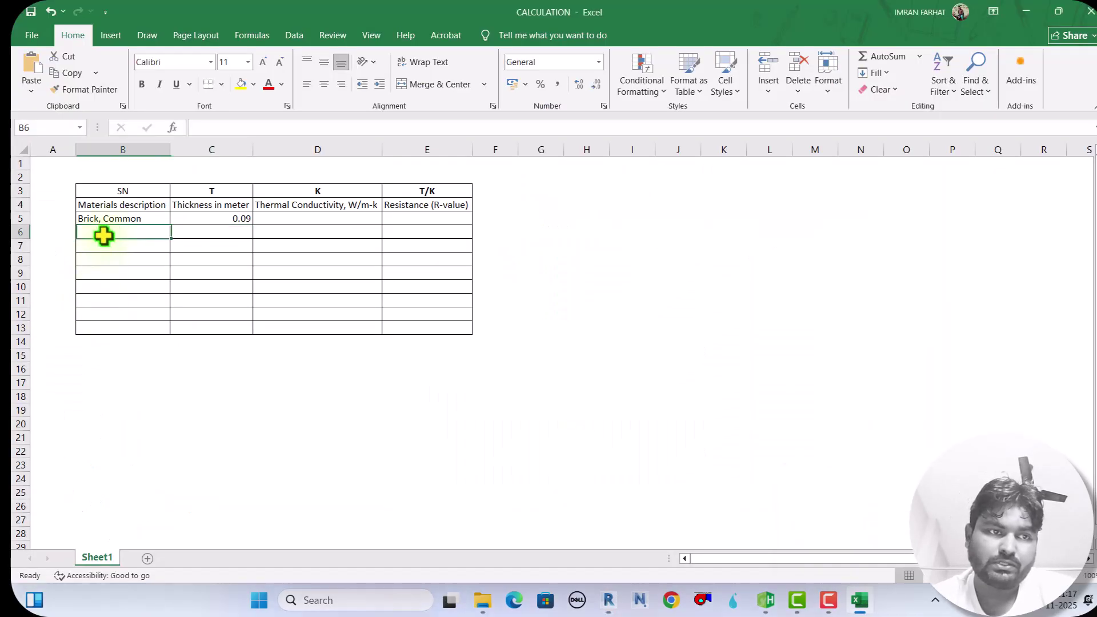
key("ctrl+v")
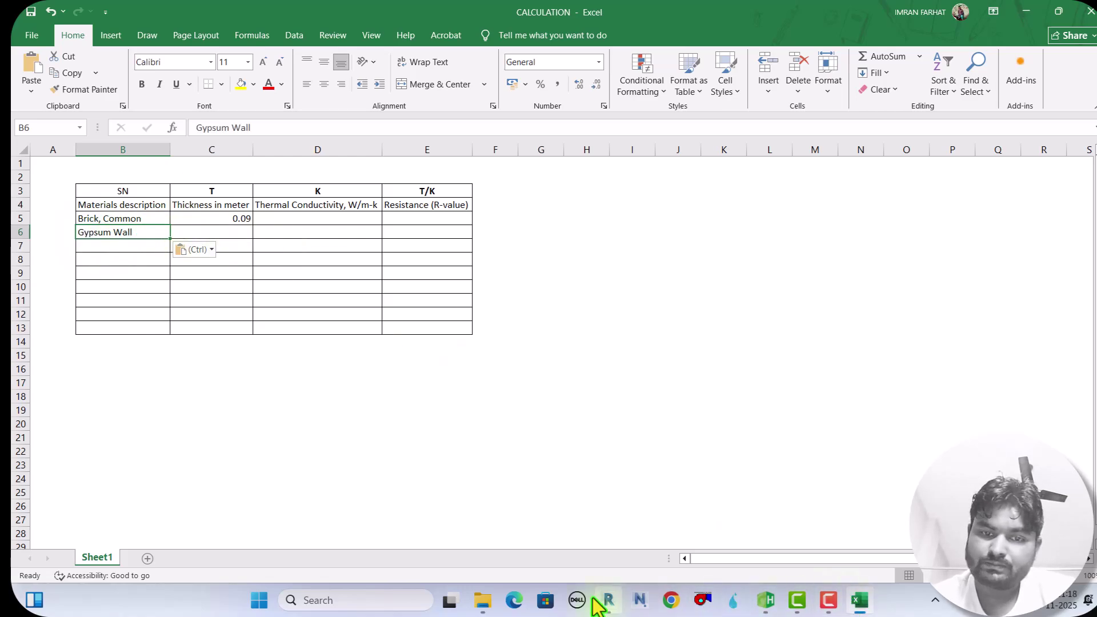
Step: Enter the gypsum layer's thickness in metres in cell C6 as =13/1000
mouse_move(623, 600)
mouse_move(627, 565)
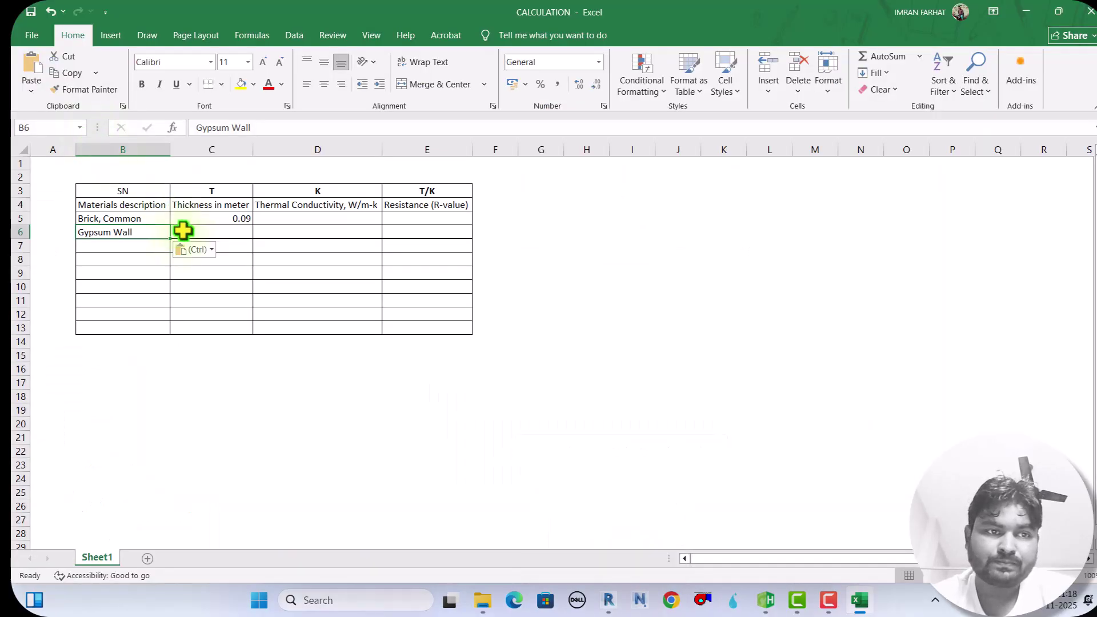
left_click(182, 230)
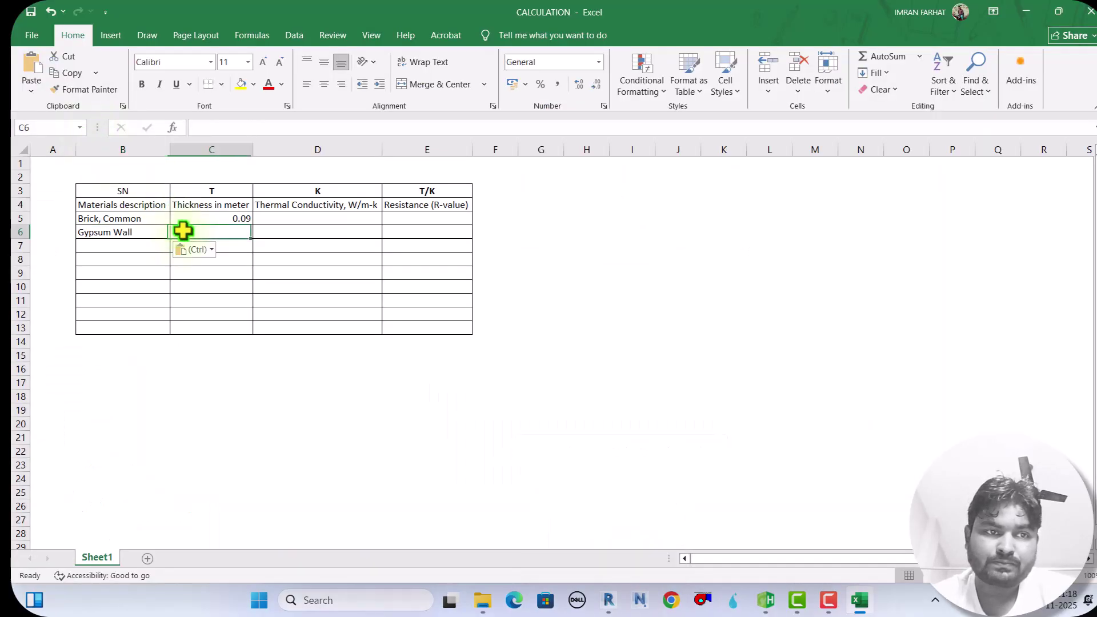
type("=1")
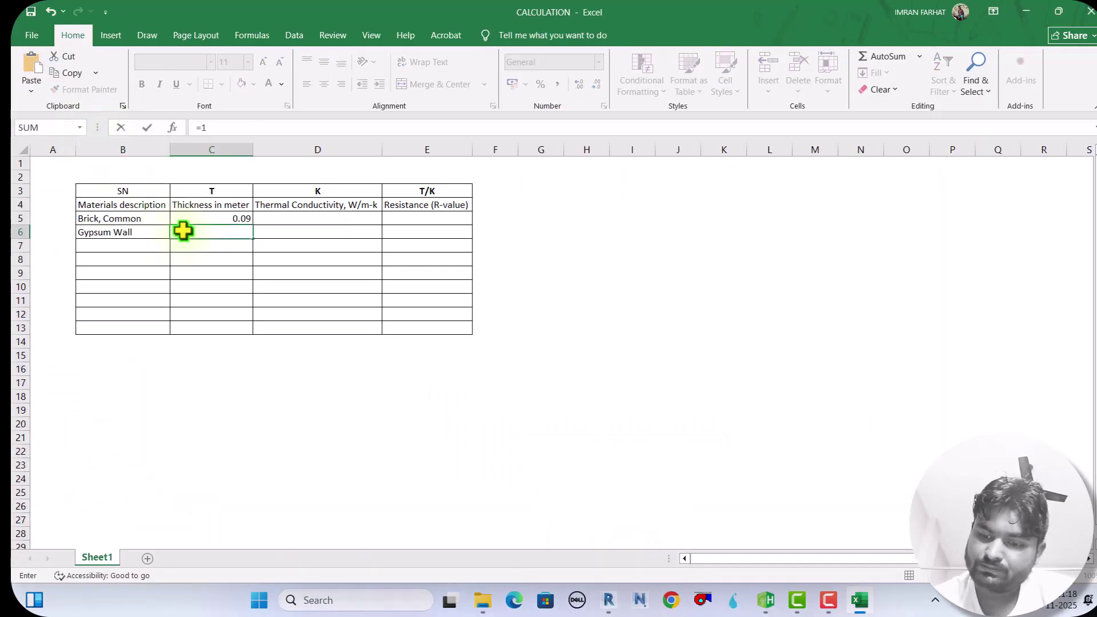
type("3/1000")
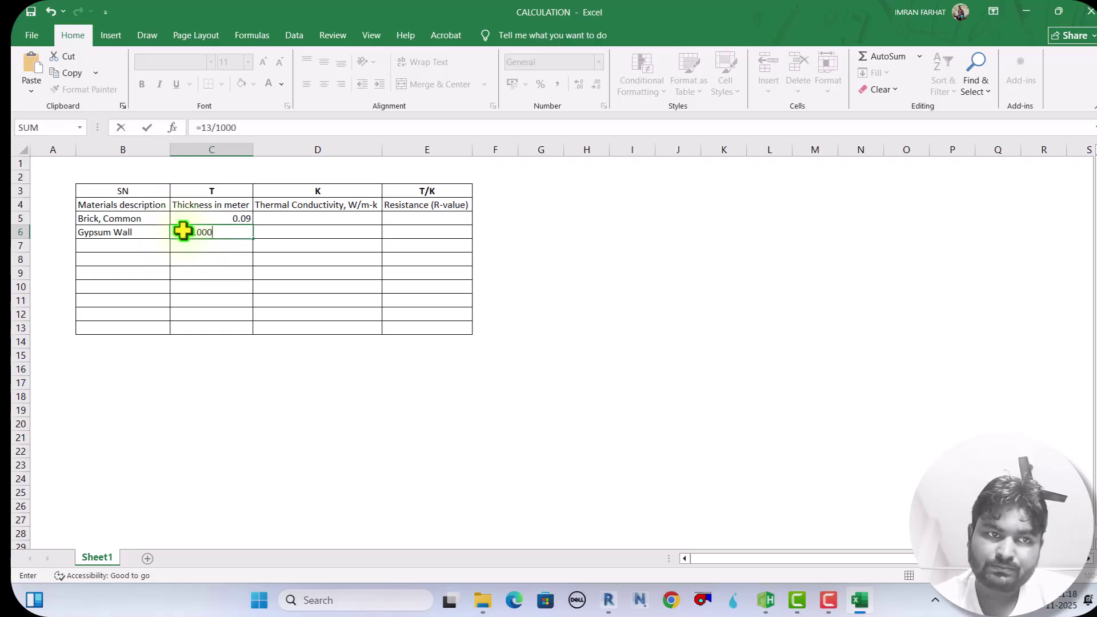
key("Return")
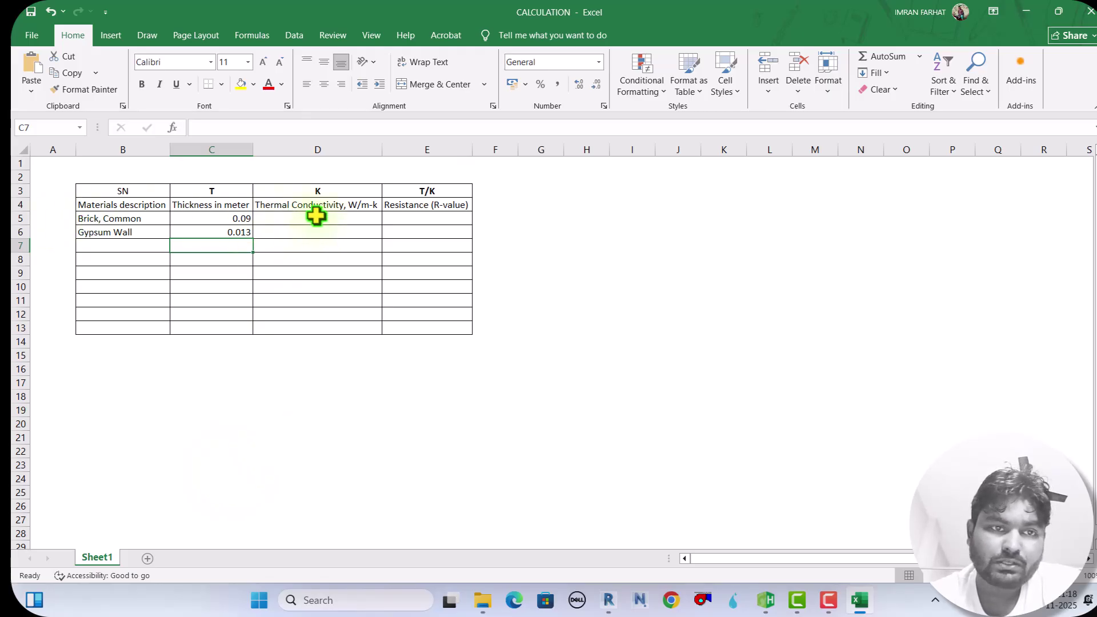
Step: Open the reference photos from the U-VALUE folder in File Explorer and examine the construction materials' thermal conductivity table in 2.jpg
mouse_move(478, 608)
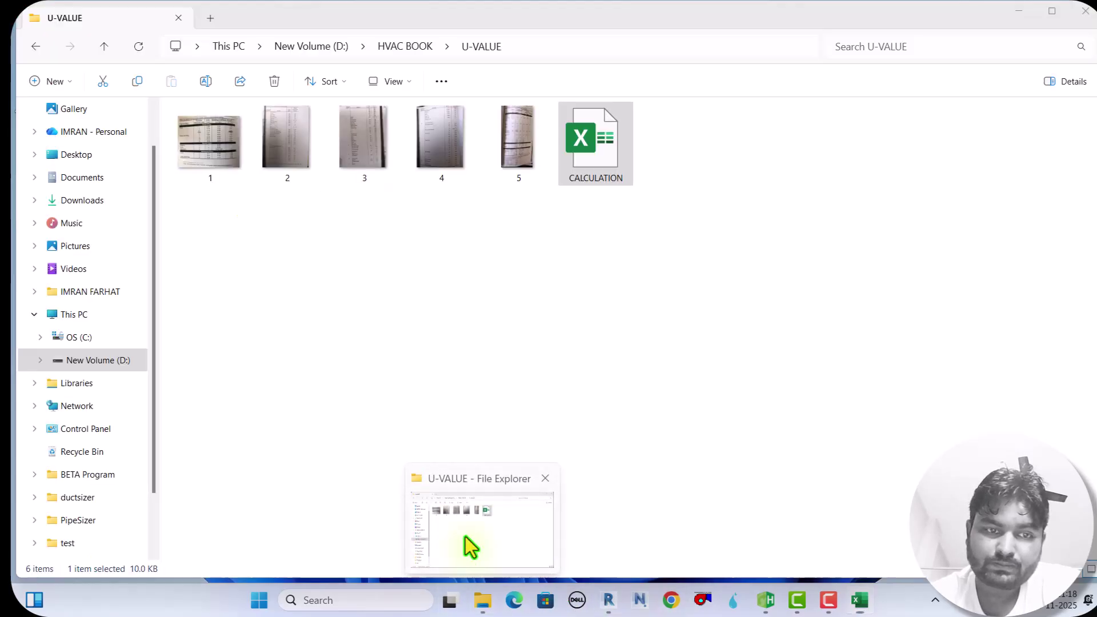
left_click(469, 548)
double_click(221, 161)
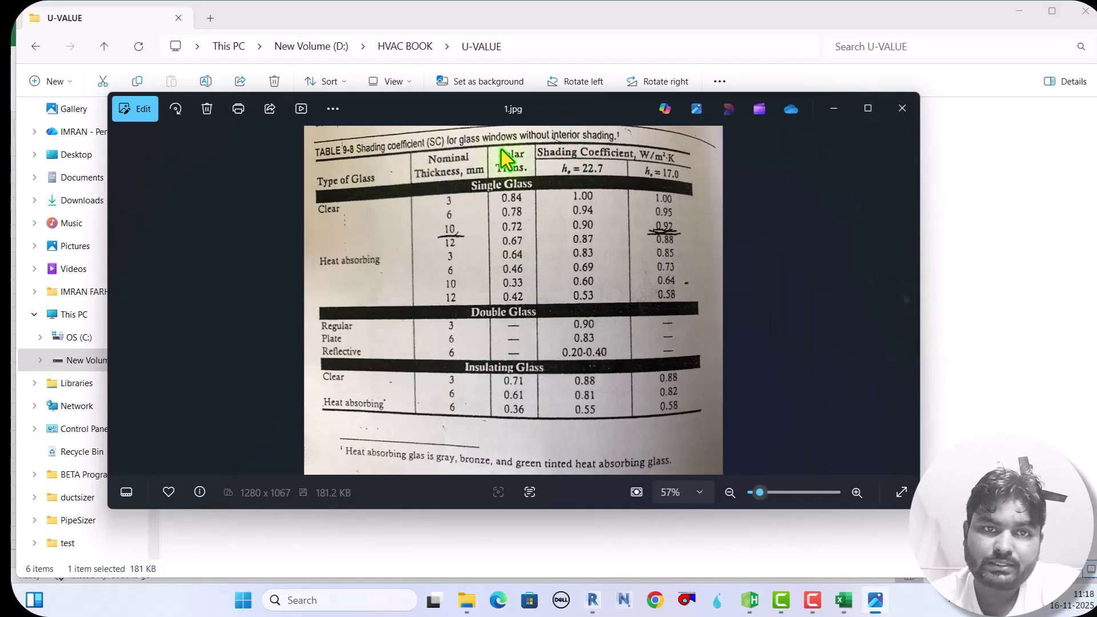
left_click(900, 298)
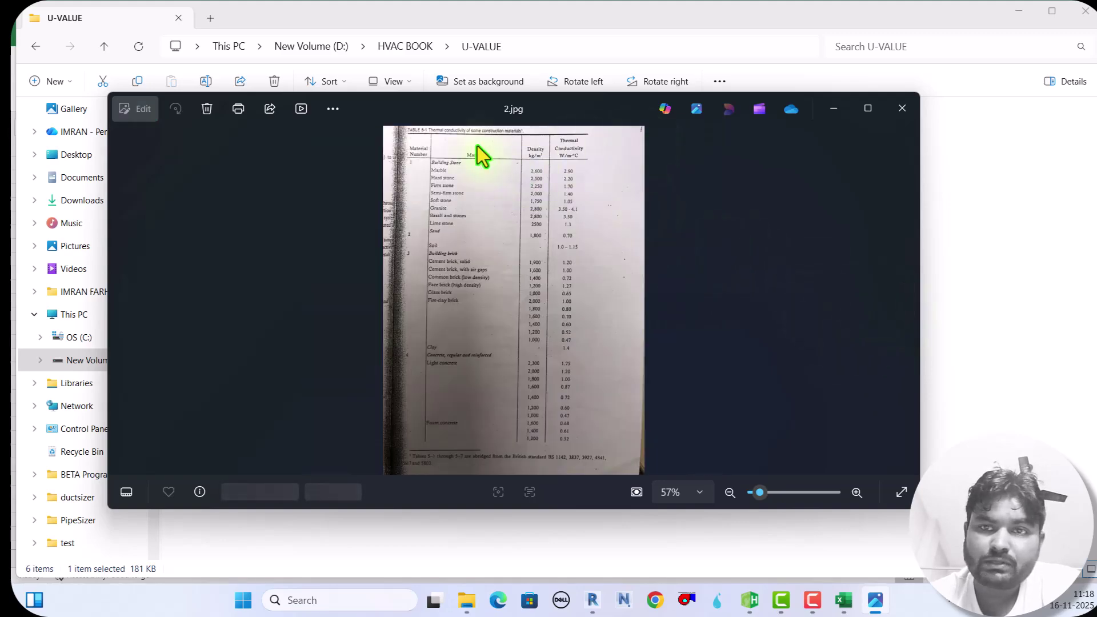
left_click(863, 113)
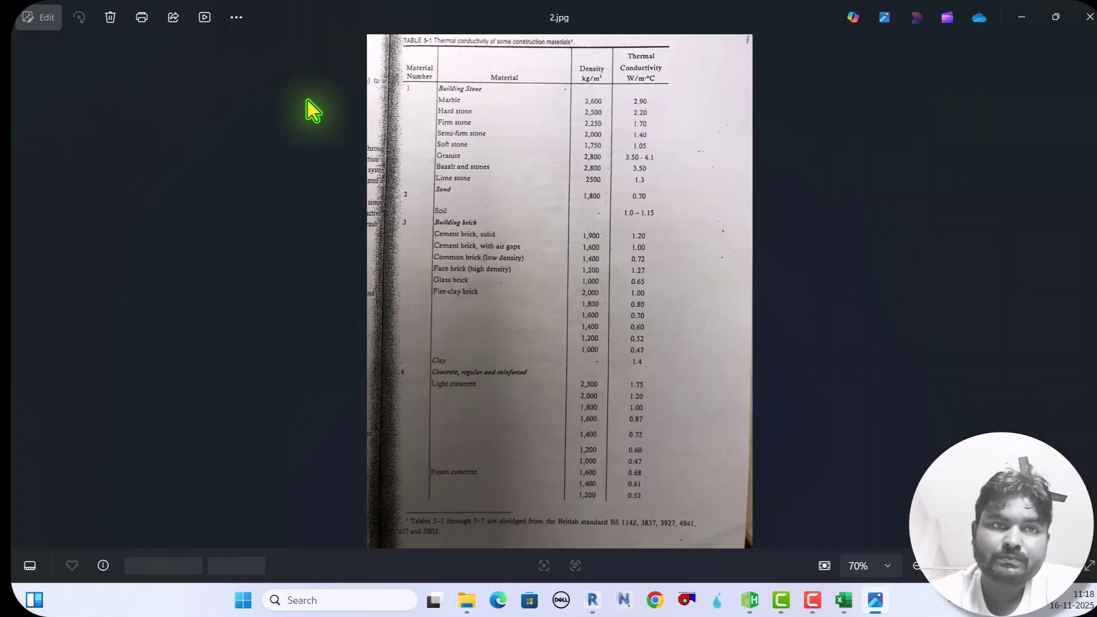
scroll(462, 40, "up", 5)
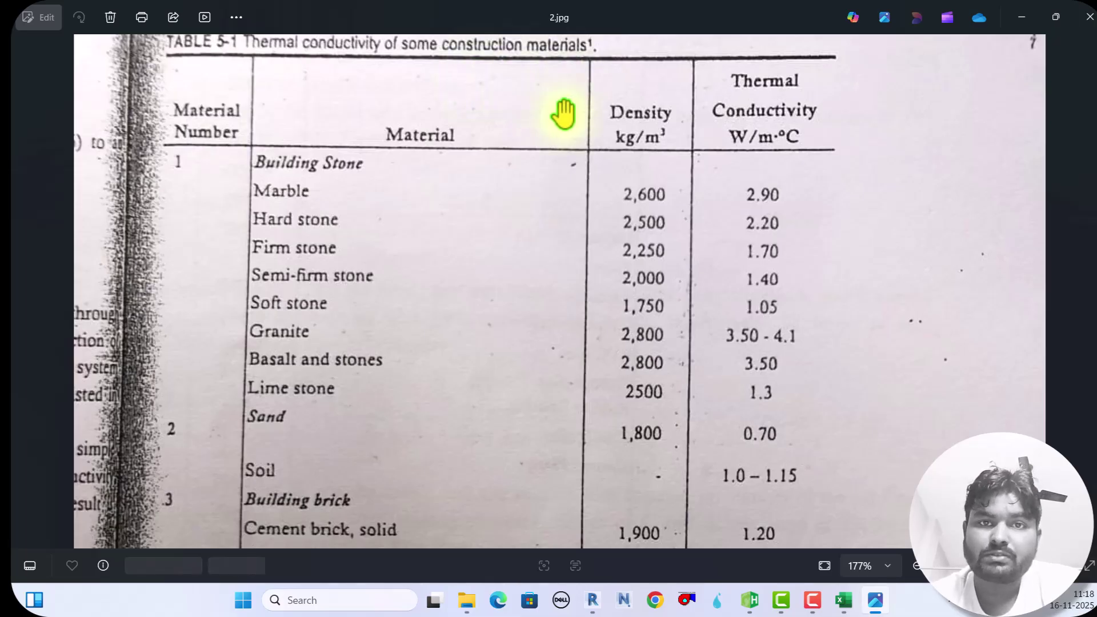
scroll(451, 172, "down", 2)
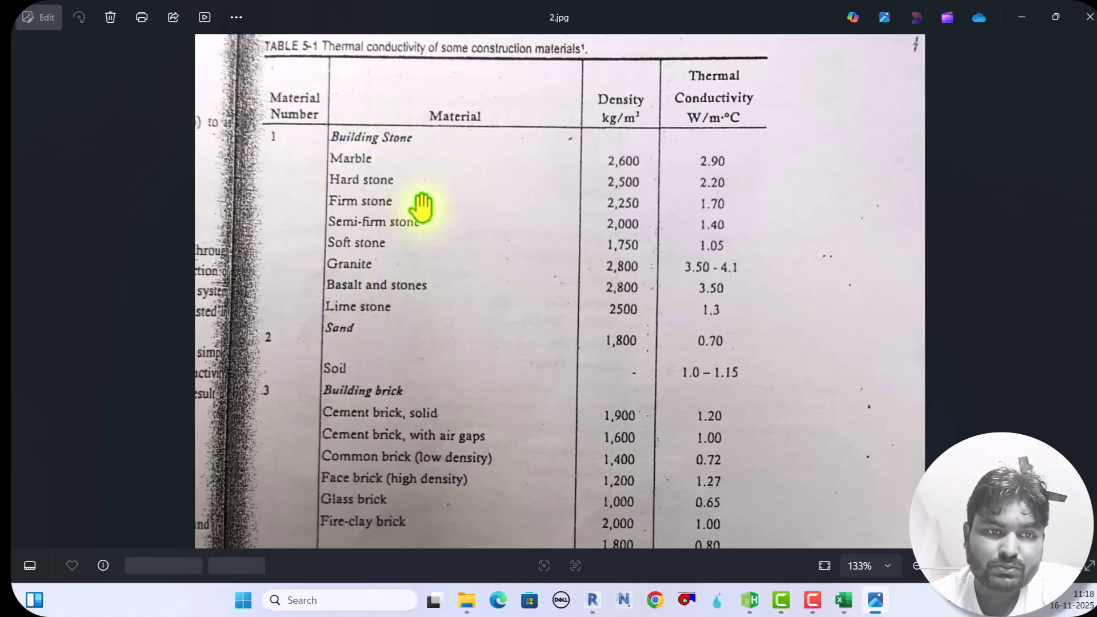
scroll(421, 228, "down", 2)
scroll(416, 507, "down", 1)
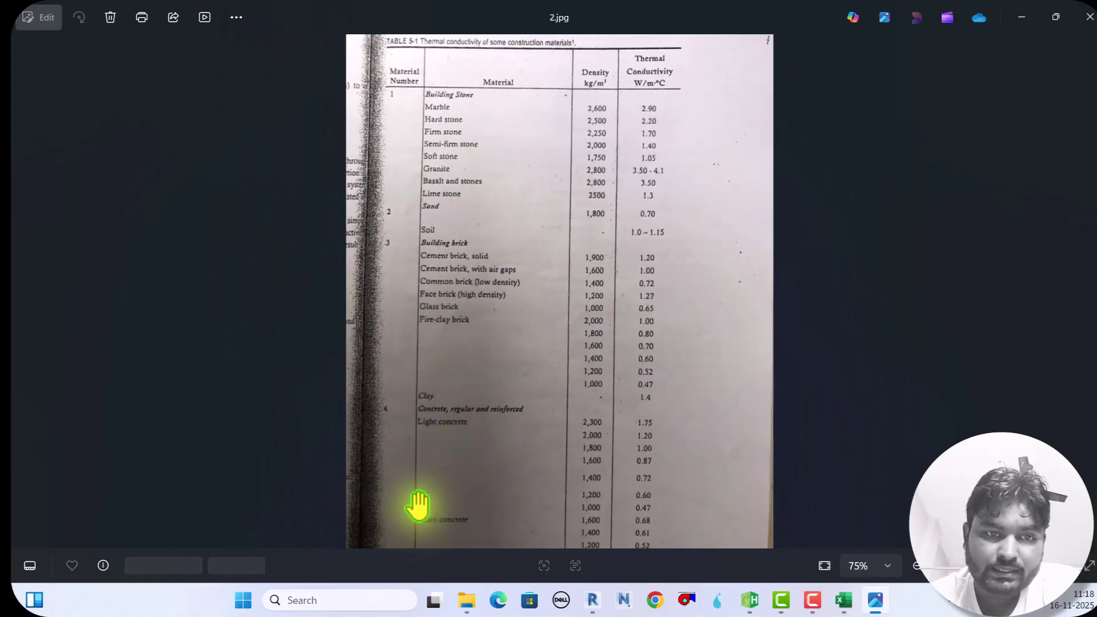
Step: Go on to 3.jpg and examine the thermal conductivity listed for gypsum boards
left_click(1092, 292)
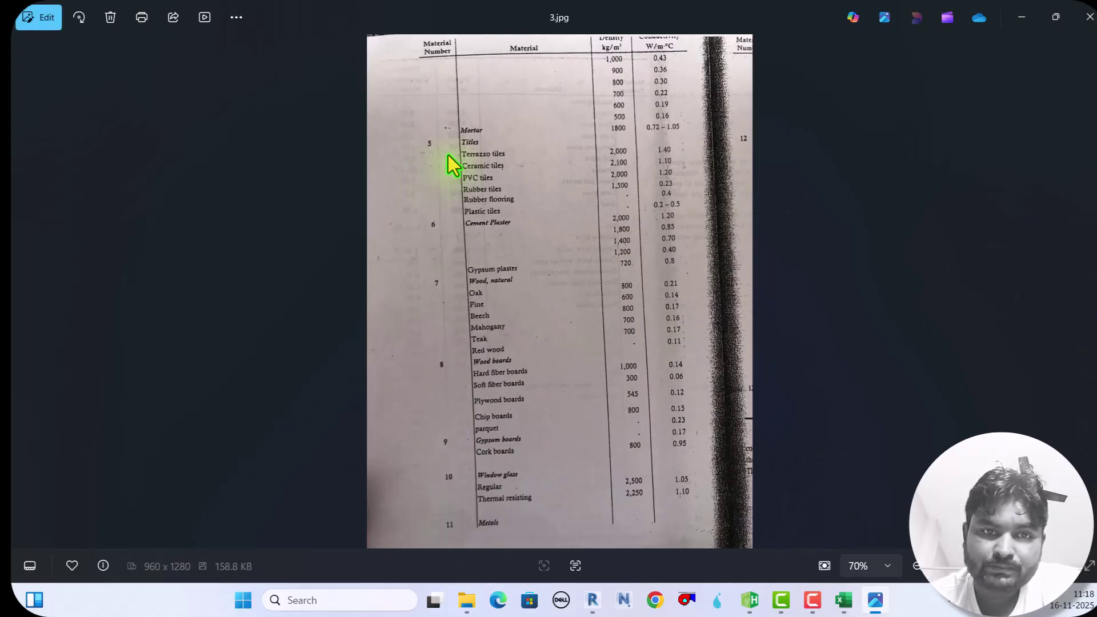
scroll(447, 161, "up", 1)
scroll(475, 235, "down", 1)
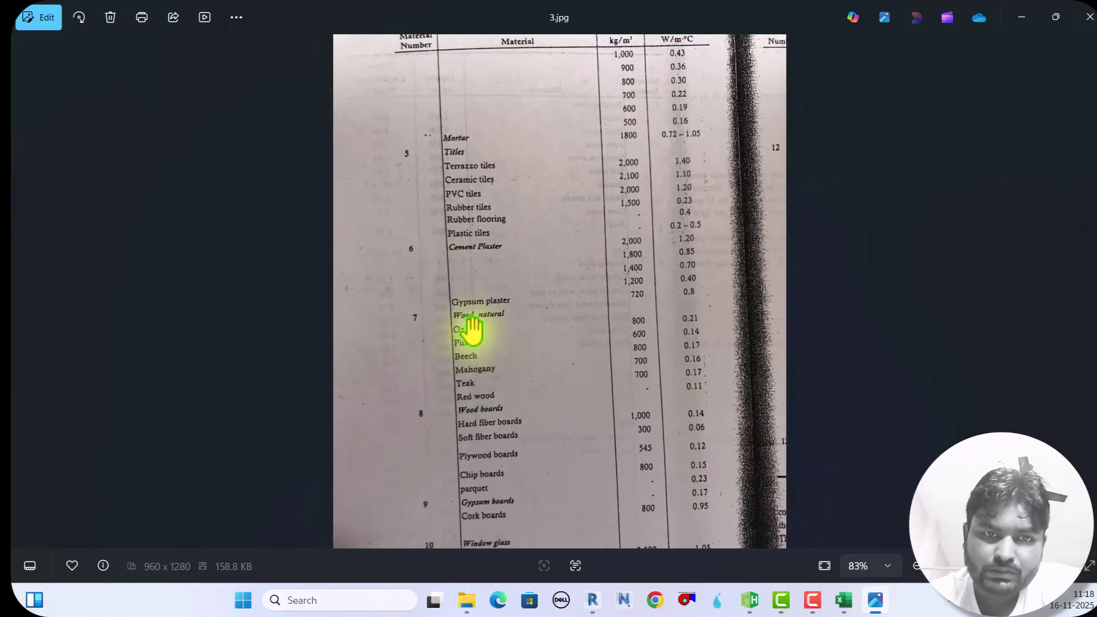
scroll(473, 330, "up", 1)
scroll(482, 319, "up", 1)
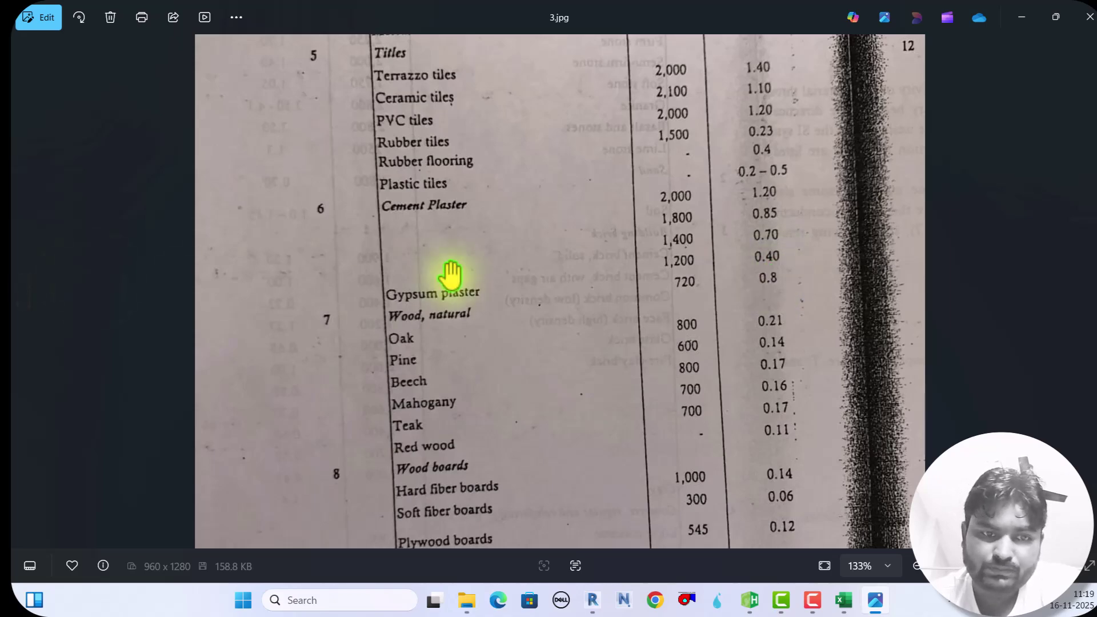
scroll(451, 274, "down", 2)
scroll(453, 277, "down", 1)
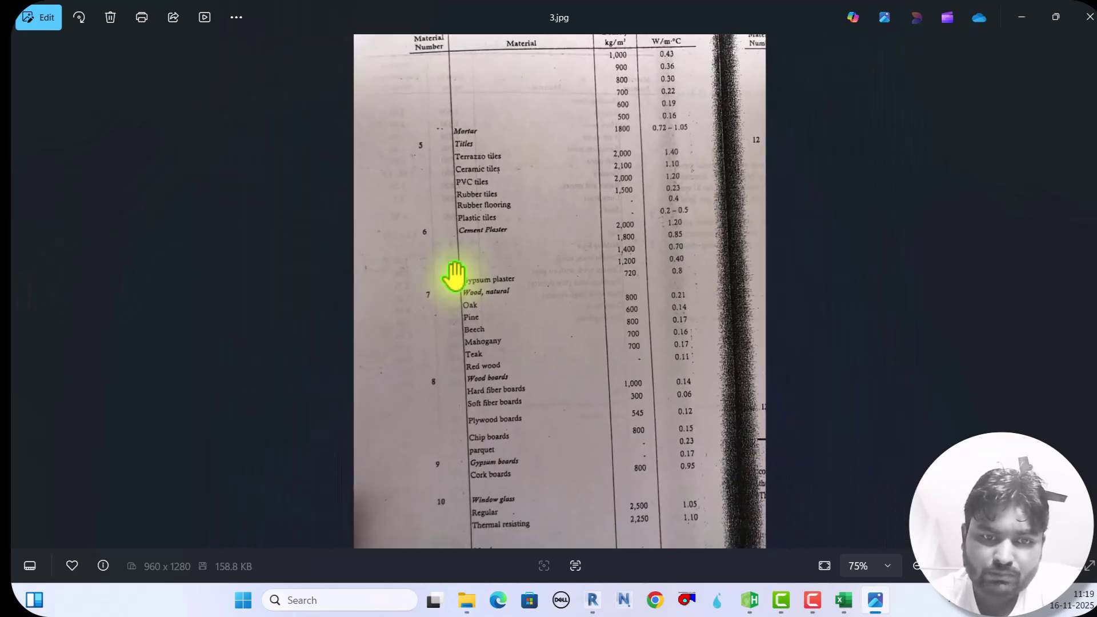
scroll(494, 502, "up", 2)
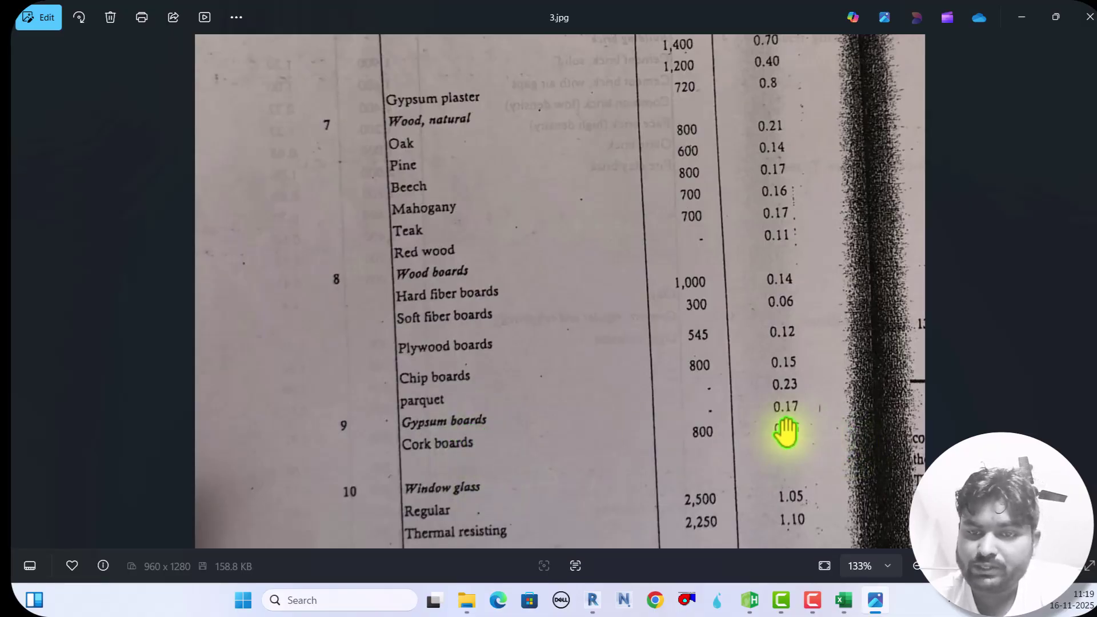
Step: Switch to the Excel workbook and enter 0.17 as the Gypsum Wall's thermal conductivity in cell D6
mouse_move(843, 600)
left_click(834, 550)
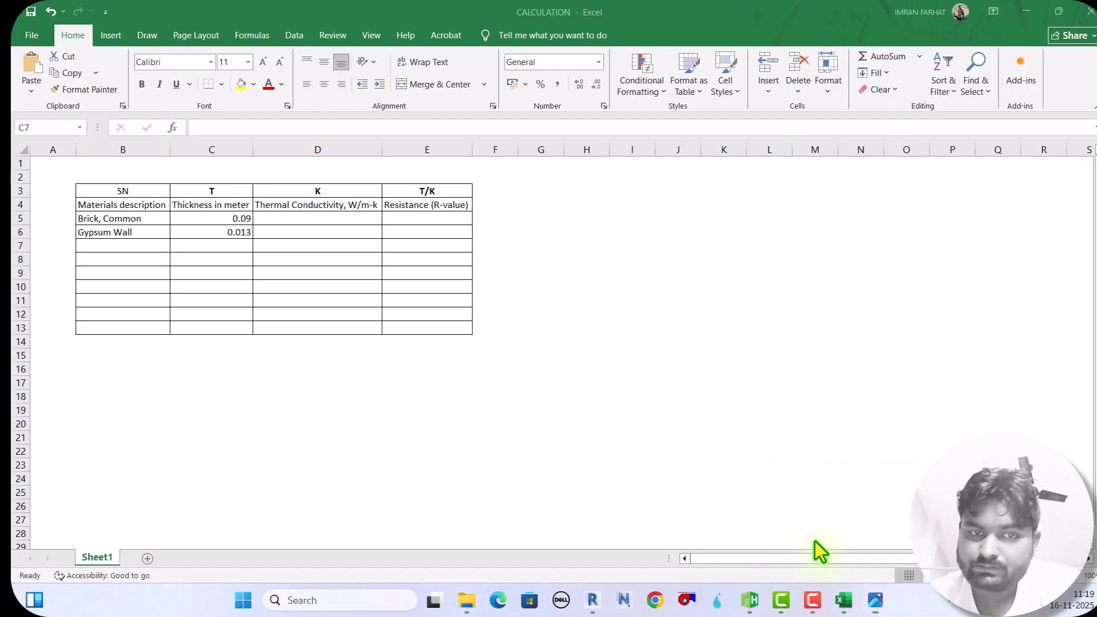
left_click(289, 231)
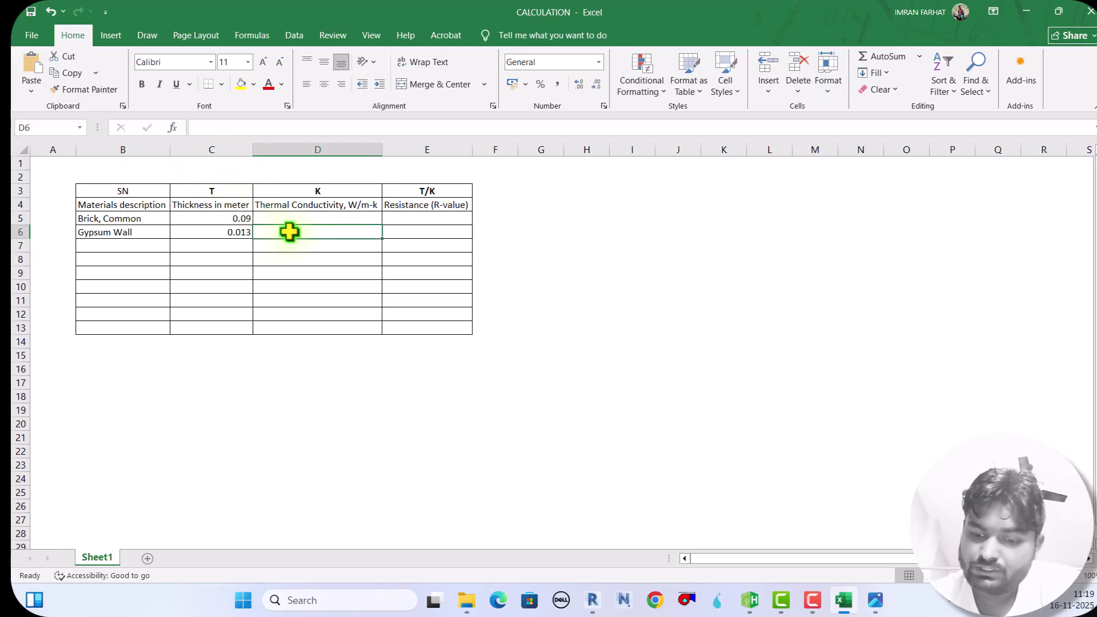
type("0.17")
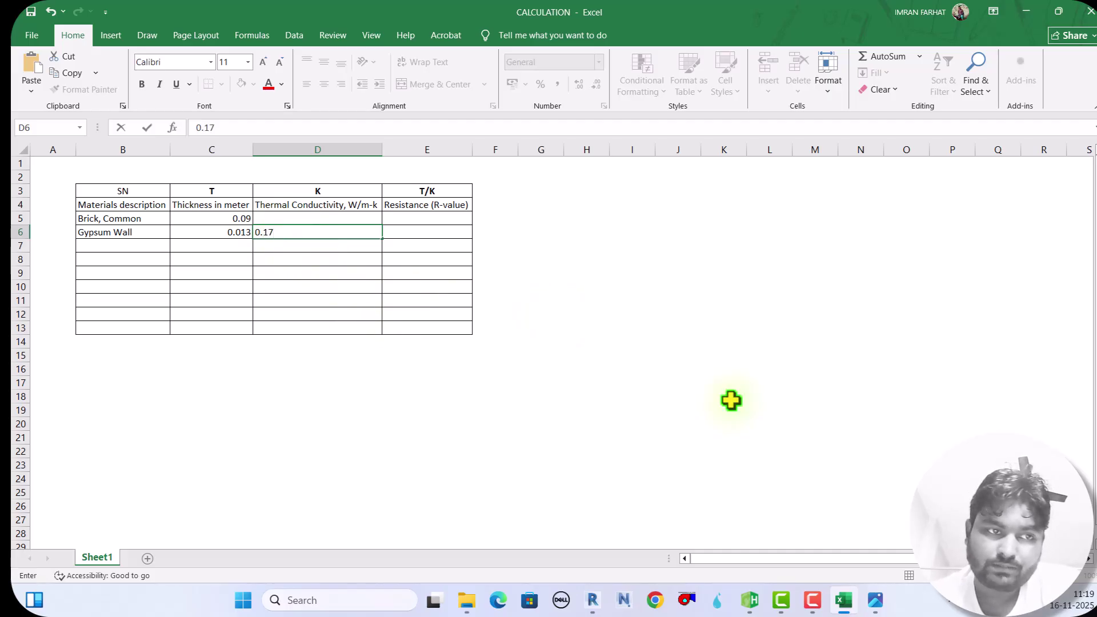
Step: Switch back to the reference photos and examine the material conductivities in 3.jpg and the metals and insulating materials in 4.jpg
mouse_move(875, 604)
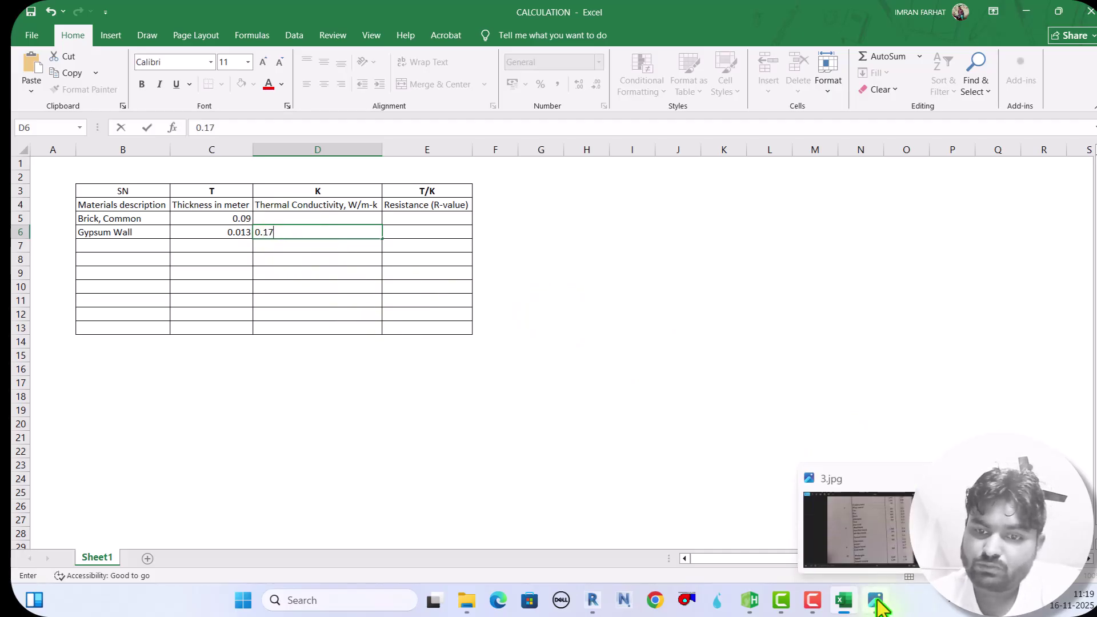
left_click(871, 525)
scroll(503, 314, "down", 3)
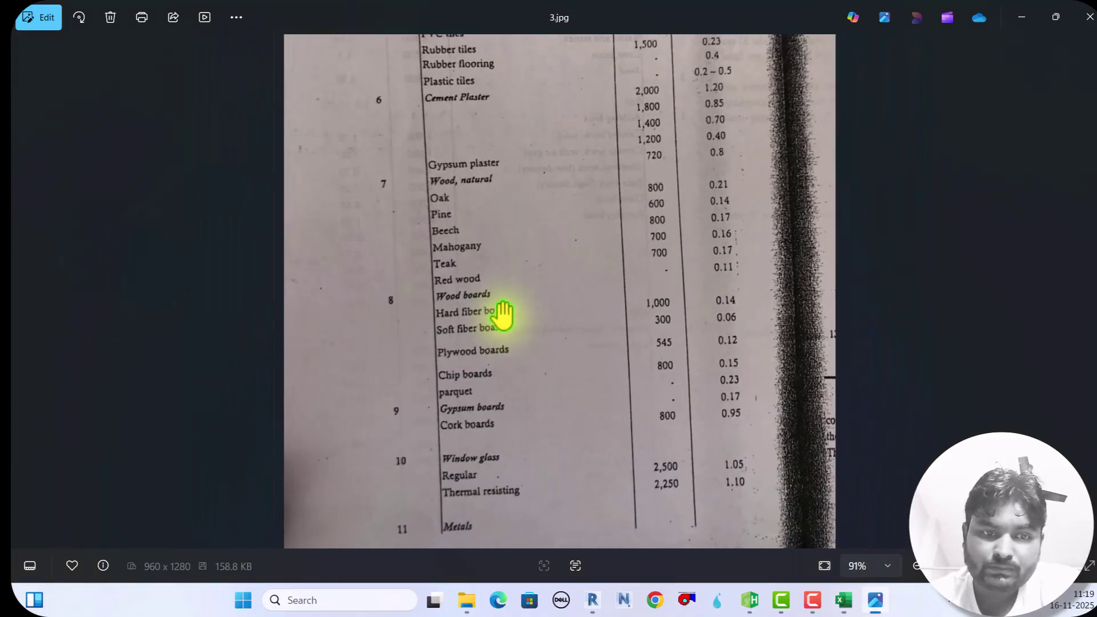
left_click(1090, 299)
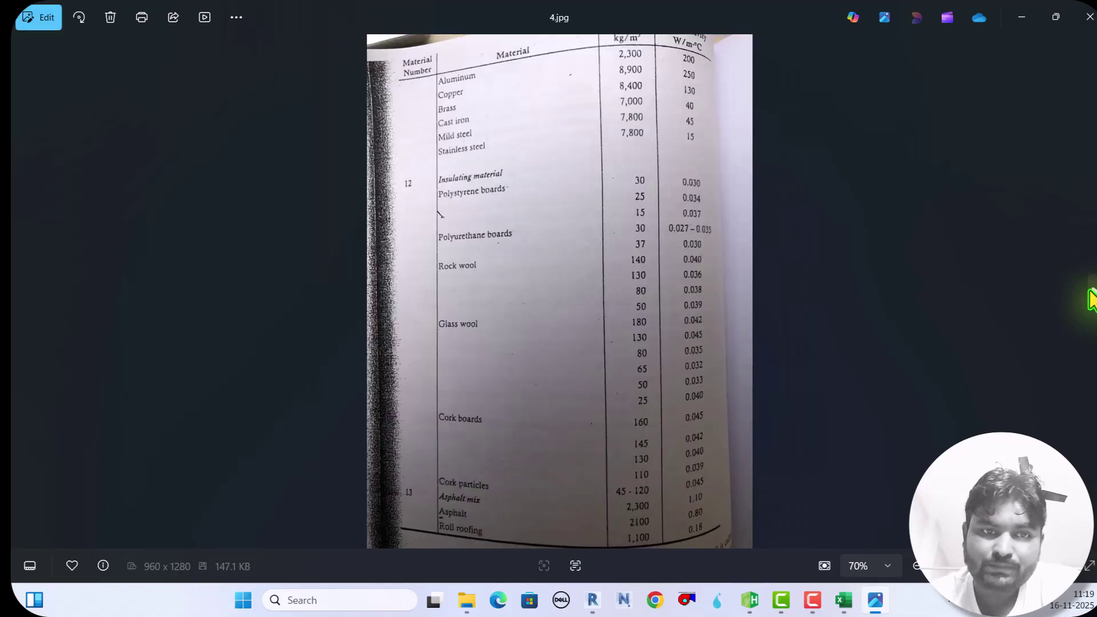
scroll(437, 109, "up", 2)
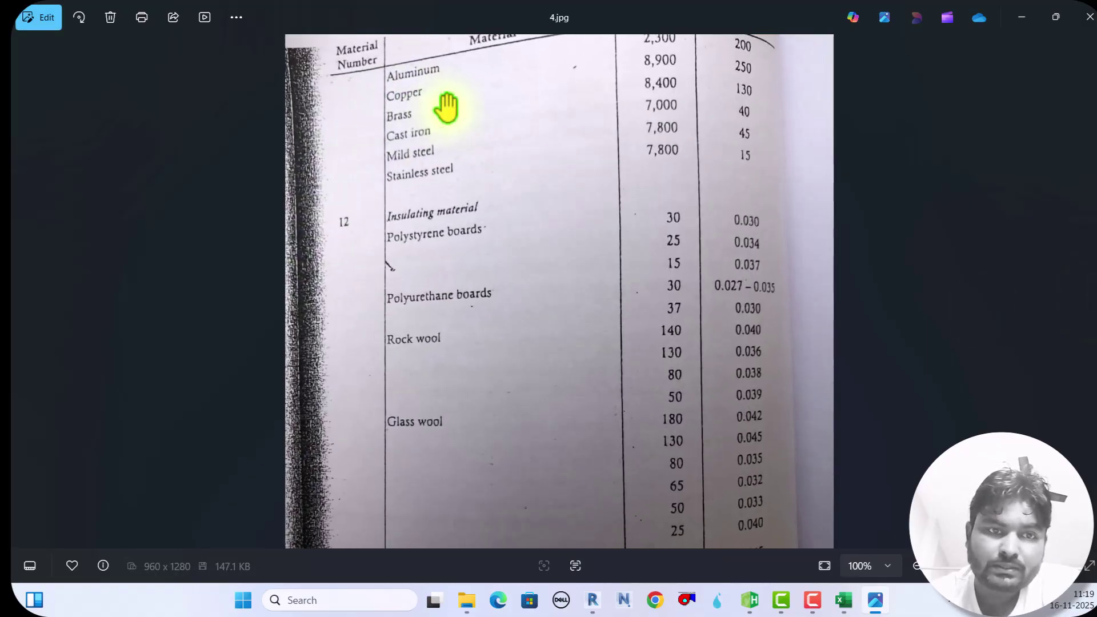
scroll(447, 107, "down", 3)
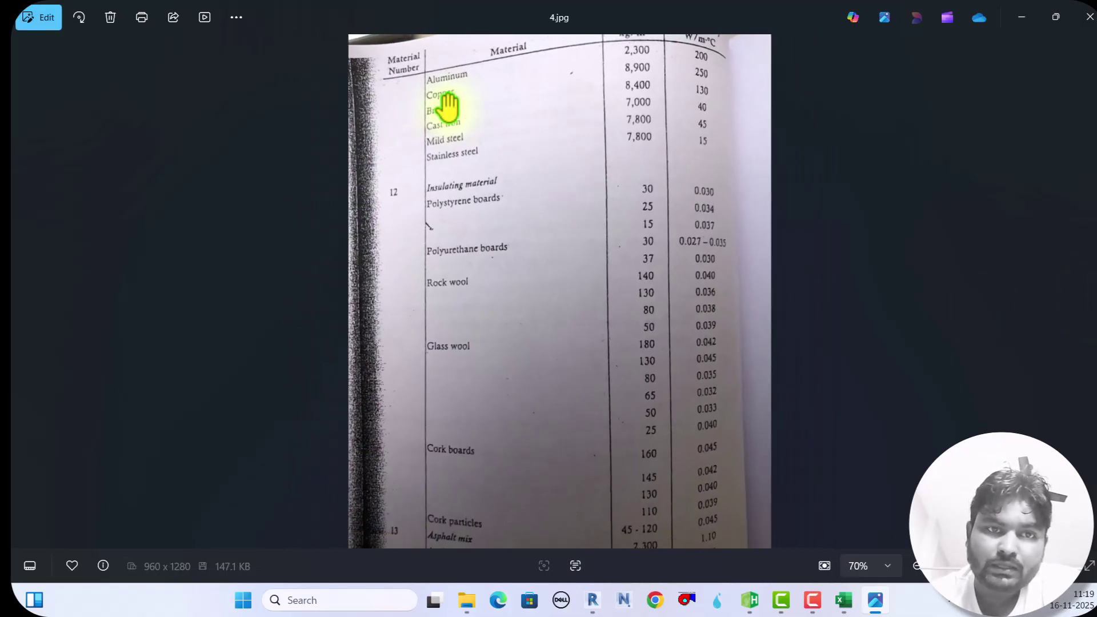
scroll(482, 534, "up", 2)
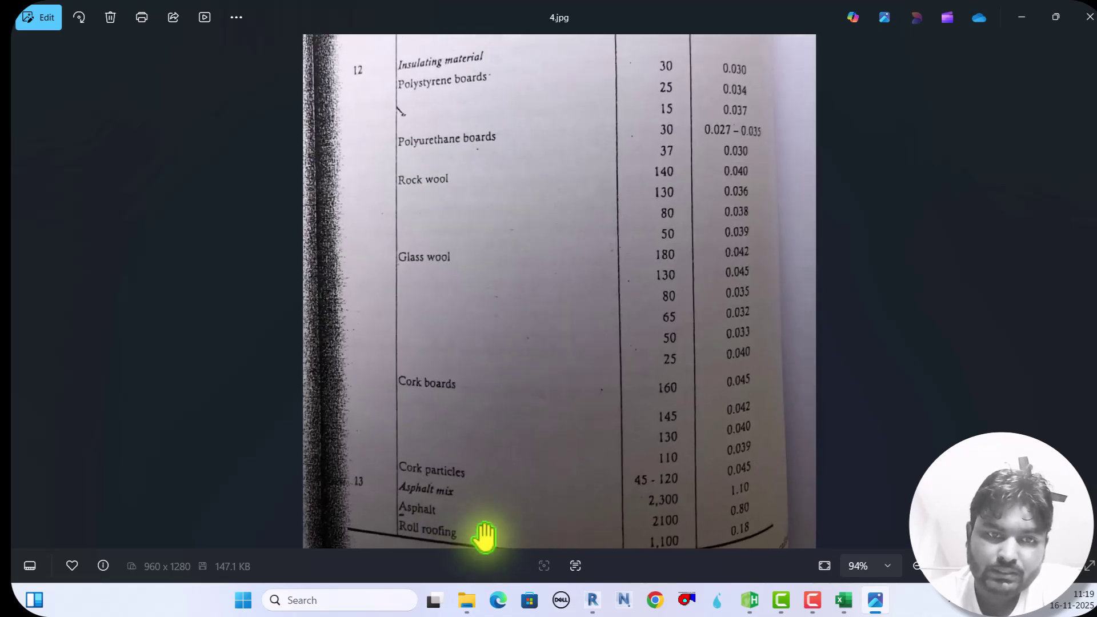
scroll(443, 386, "down", 1)
scroll(441, 383, "down", 1)
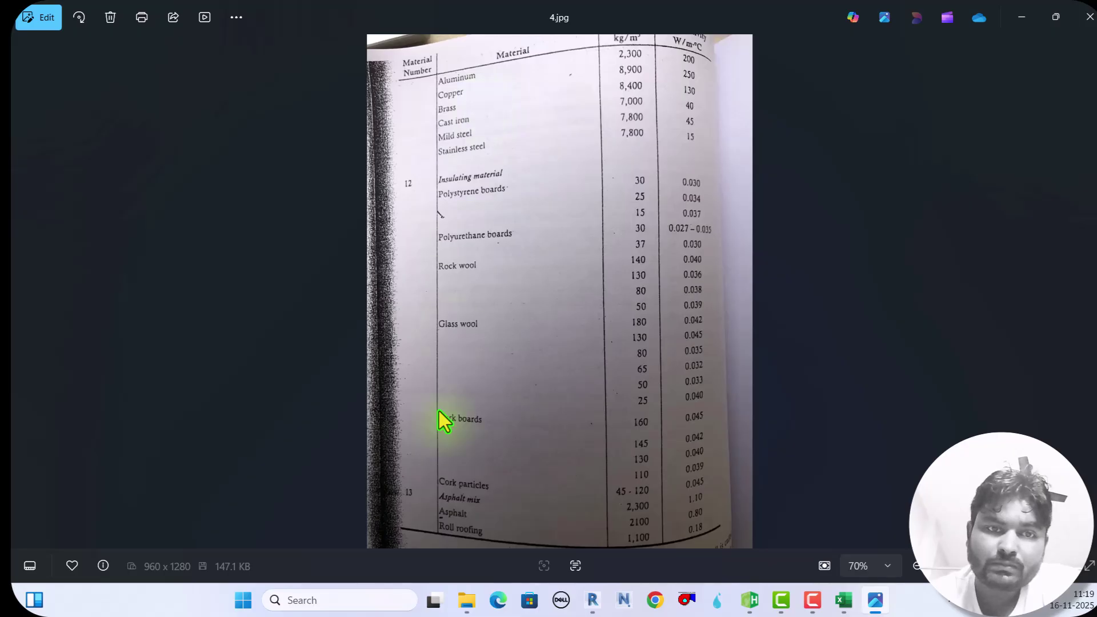
Step: Examine the glass shading coefficient table in 5.jpg, and go back to 3.jpg to review its plaster, wood and board conductivities
left_click(1092, 303)
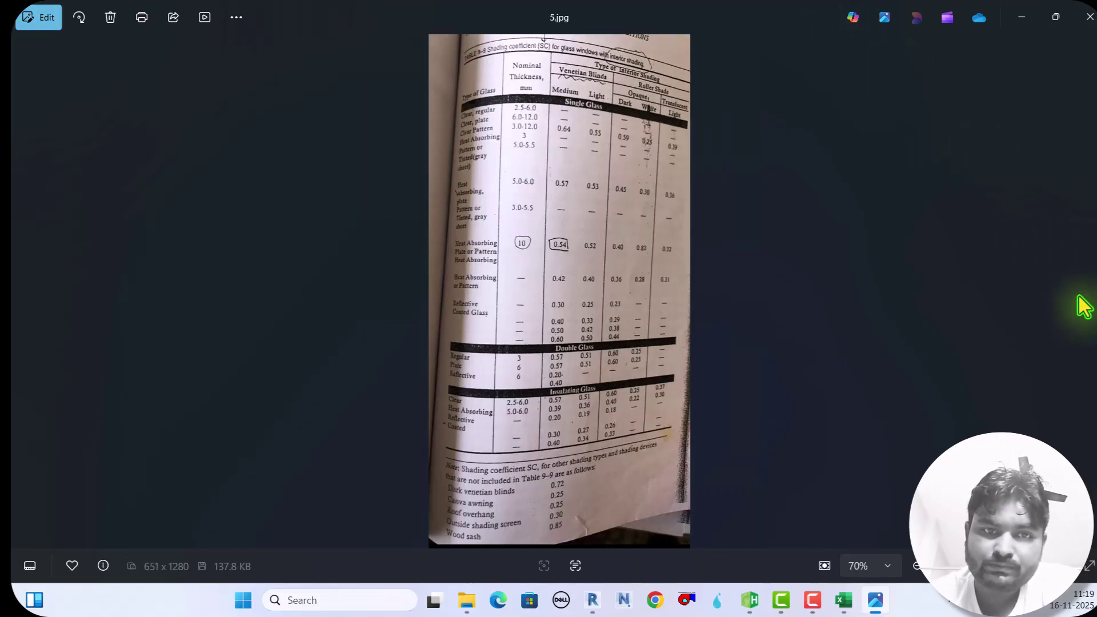
scroll(521, 147, "up", 1)
scroll(584, 57, "up", 4)
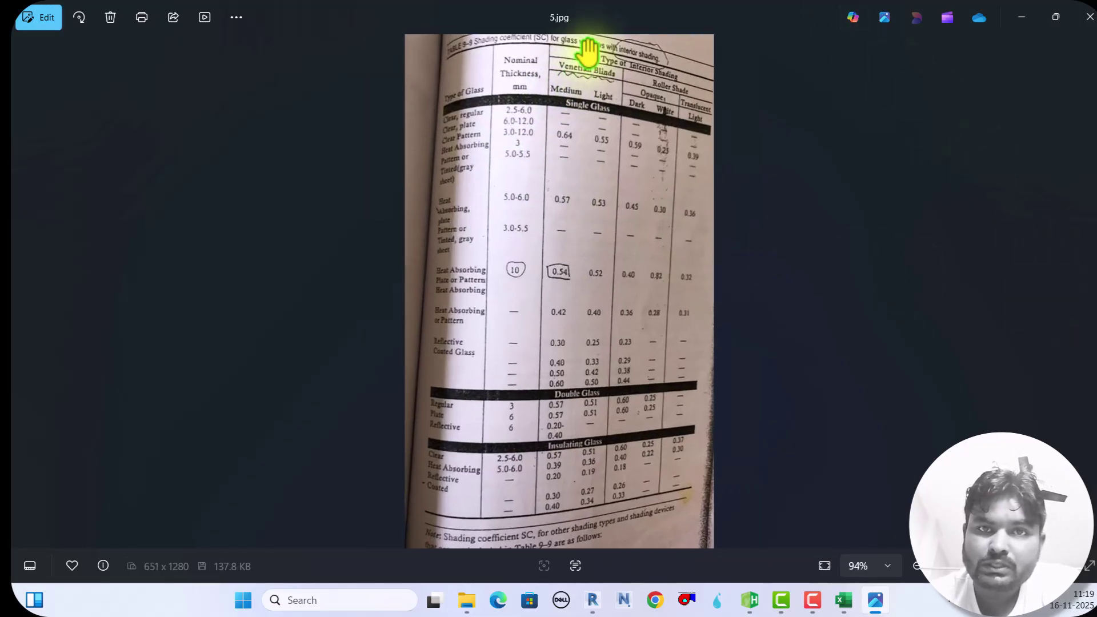
scroll(628, 117, "down", 3)
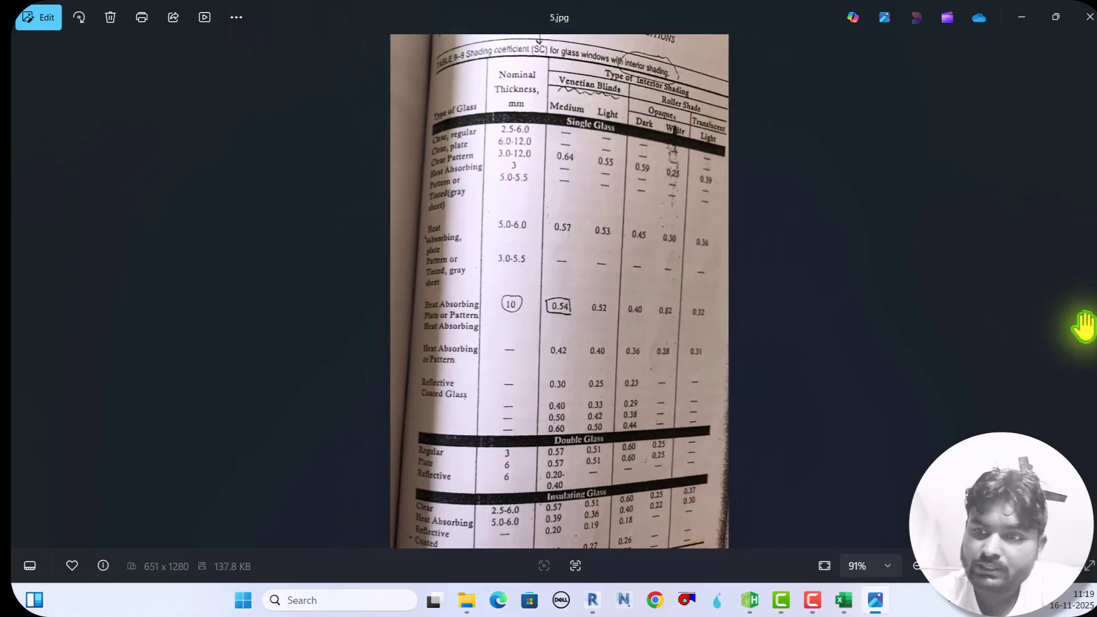
left_click(26, 289)
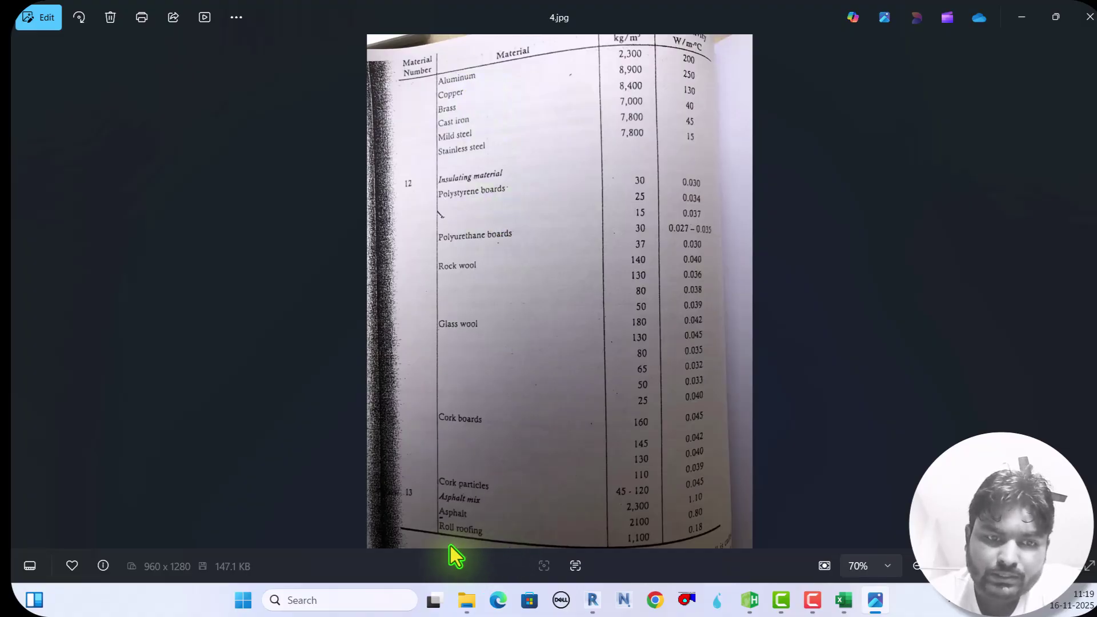
left_click(20, 290)
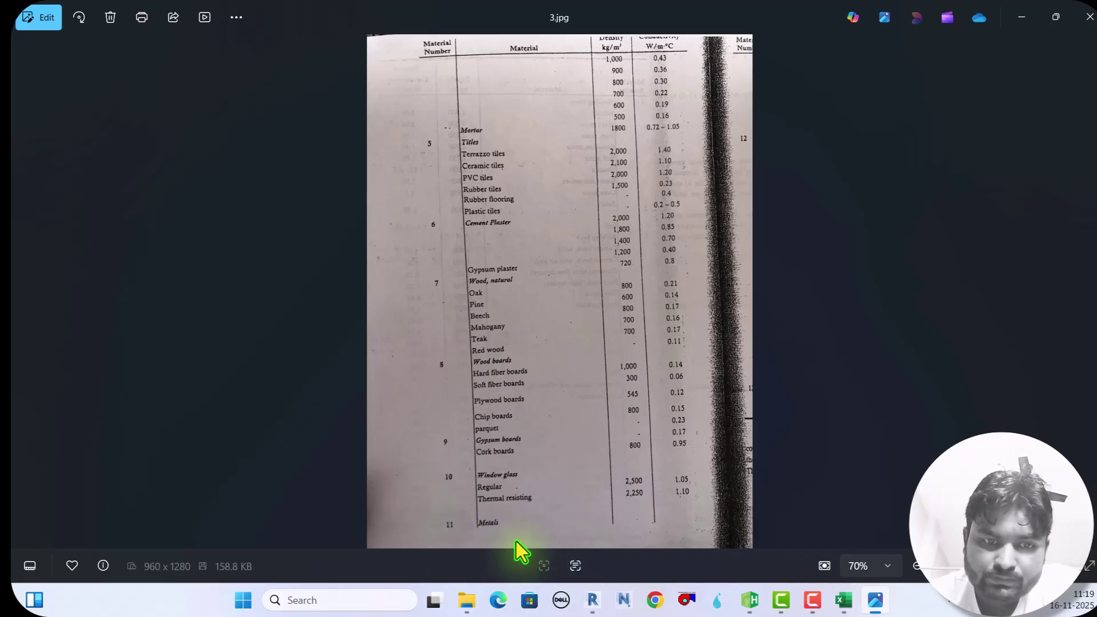
scroll(520, 542, "up", 1)
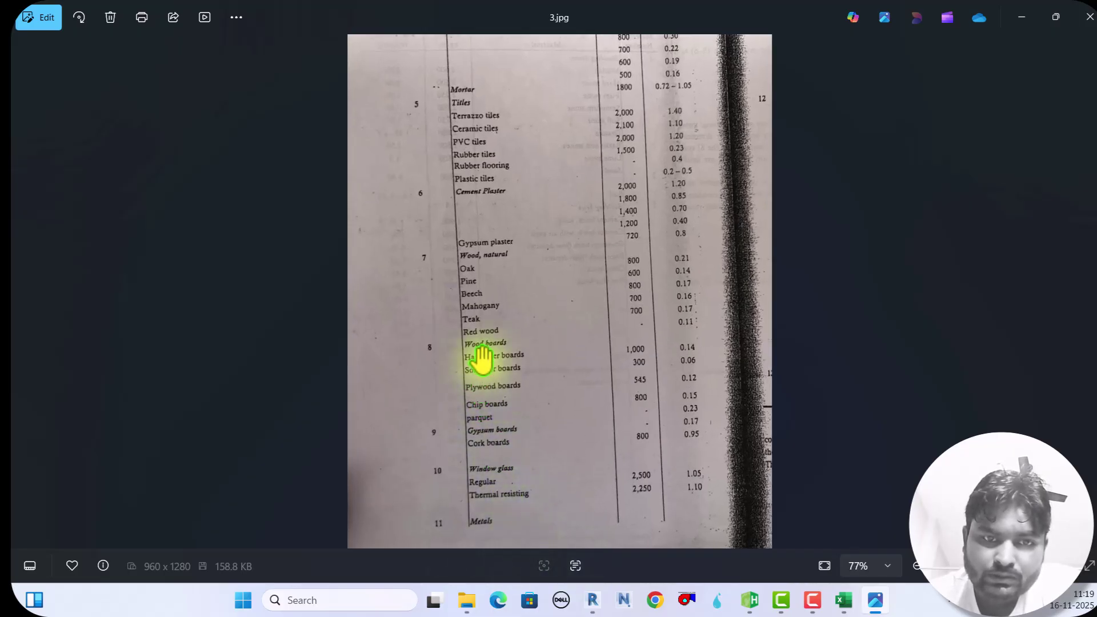
scroll(457, 110, "up", 2)
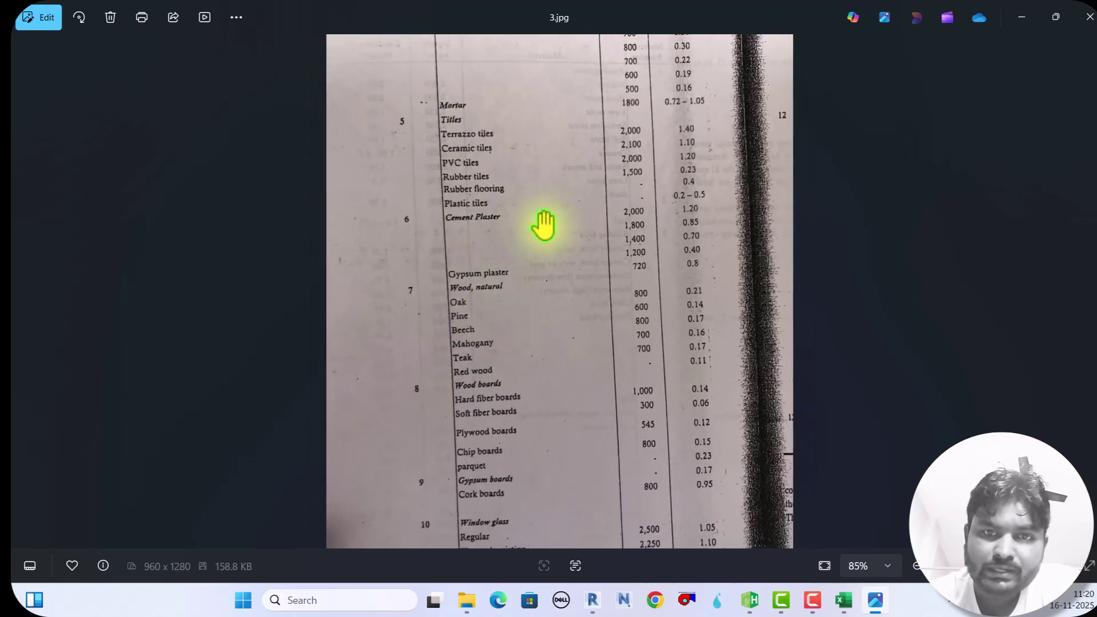
scroll(485, 241, "down", 2)
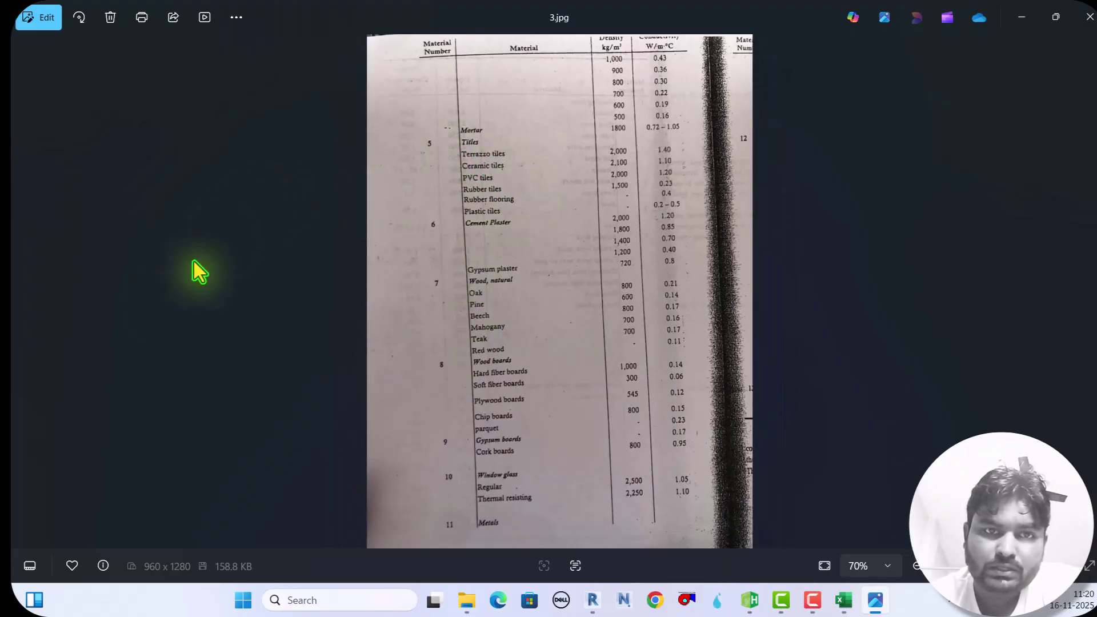
Step: Go back to 2.jpg and examine the thermal conductivities listed under building brick
left_click(21, 294)
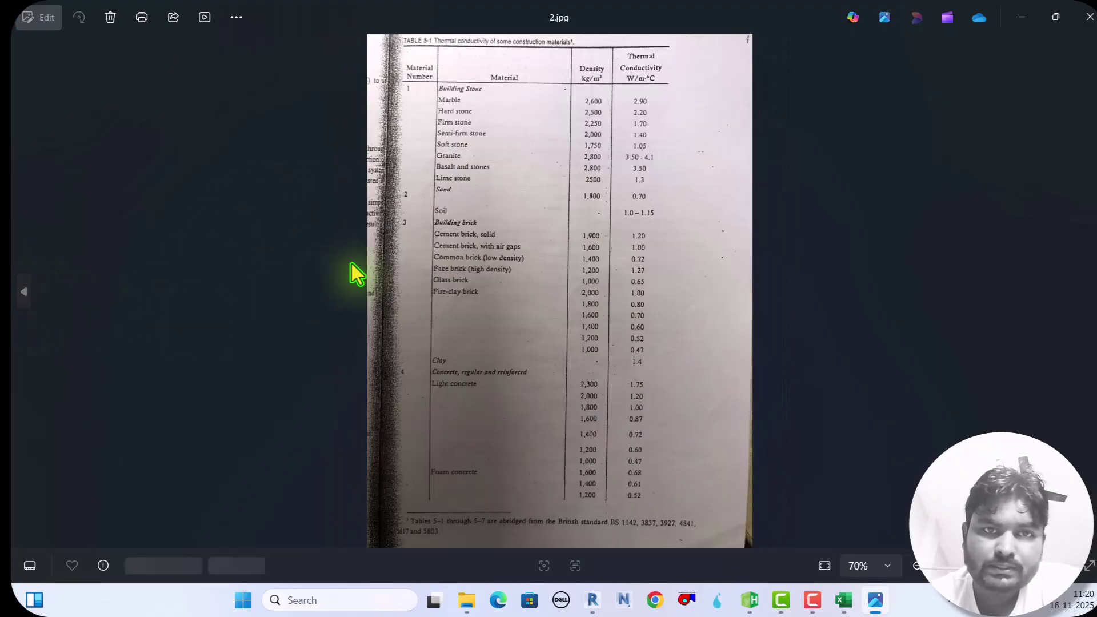
scroll(475, 121, "up", 2)
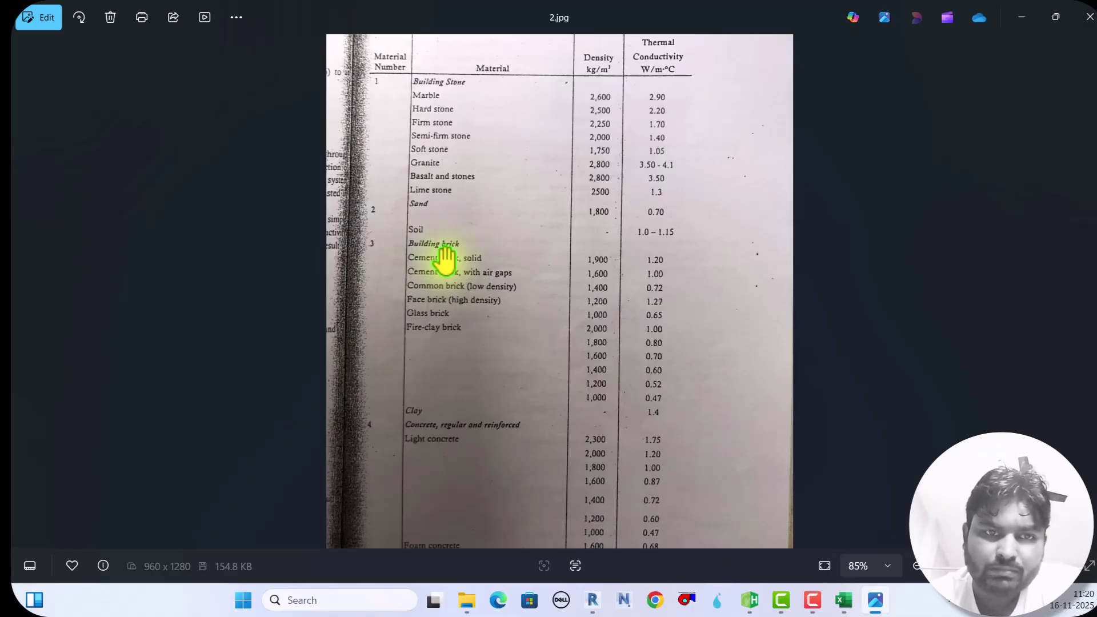
scroll(420, 262, "up", 1)
scroll(413, 261, "up", 1)
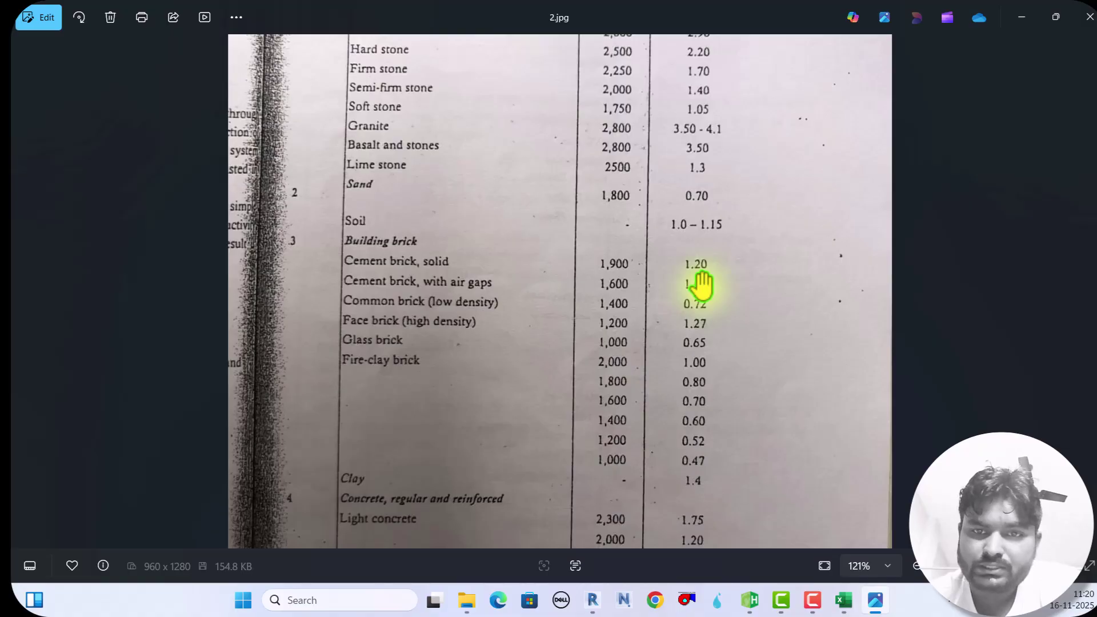
Step: Switch to the Excel workbook and enter 1.2 as the common brick's thermal conductivity in cell D5
mouse_move(843, 600)
left_click(832, 521)
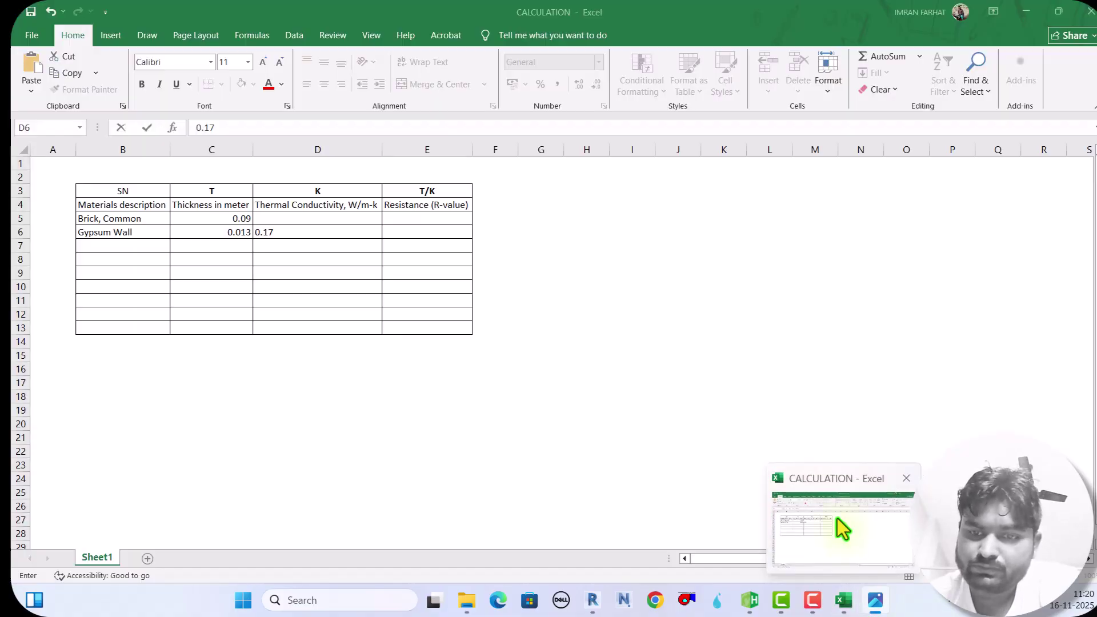
left_click(292, 214)
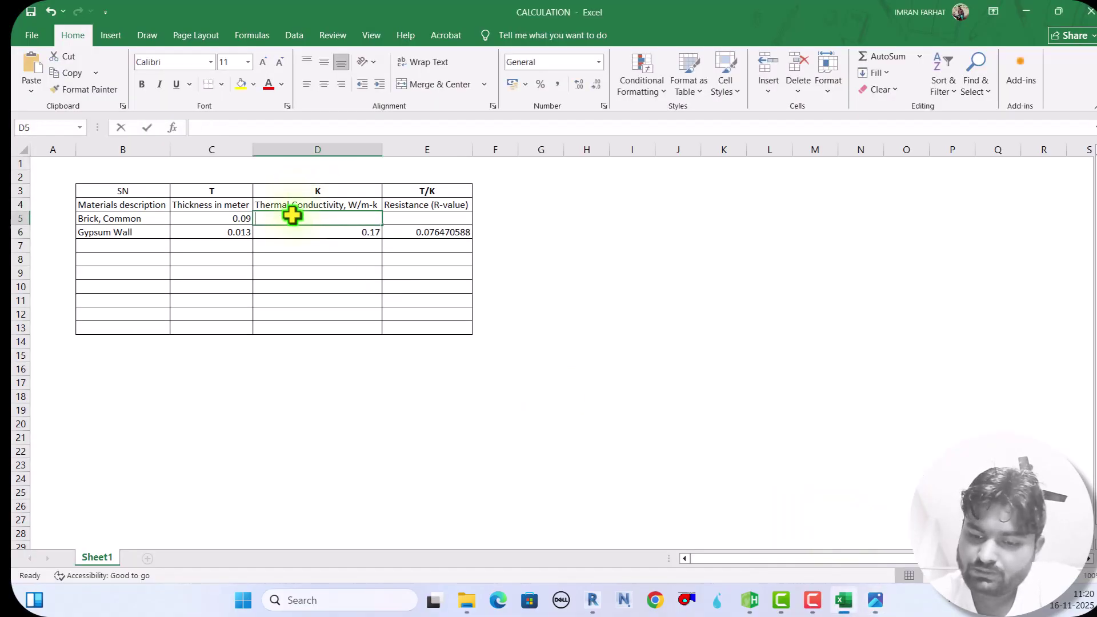
type("1.2")
left_click(347, 272)
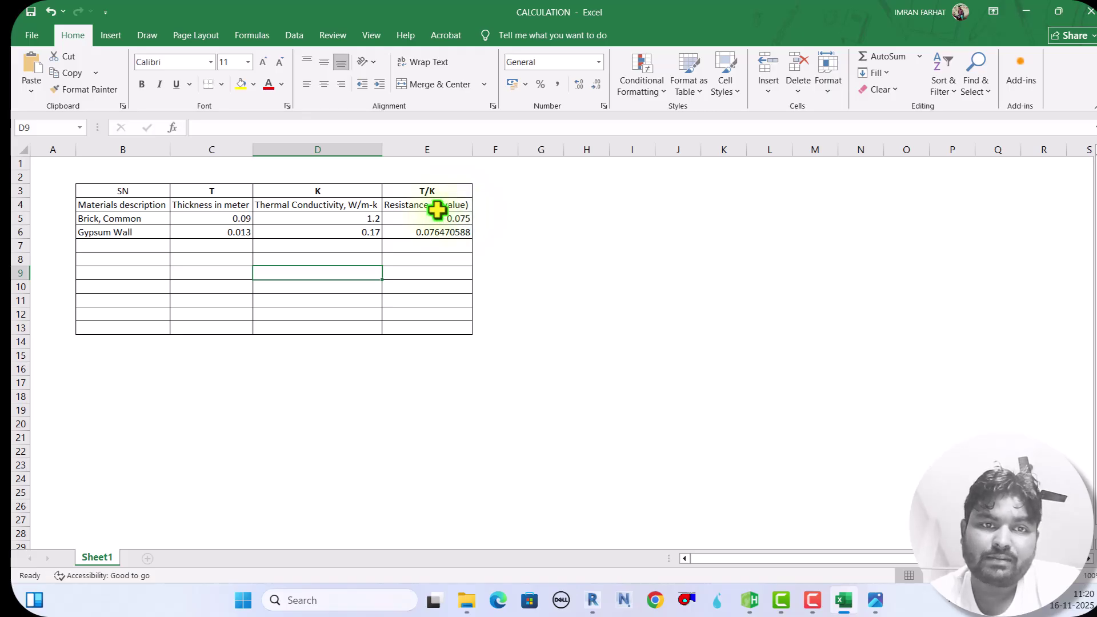
Step: Label the brick and gypsum resistance values R1 in cell F5 and R2 in cell F6
left_click(484, 218)
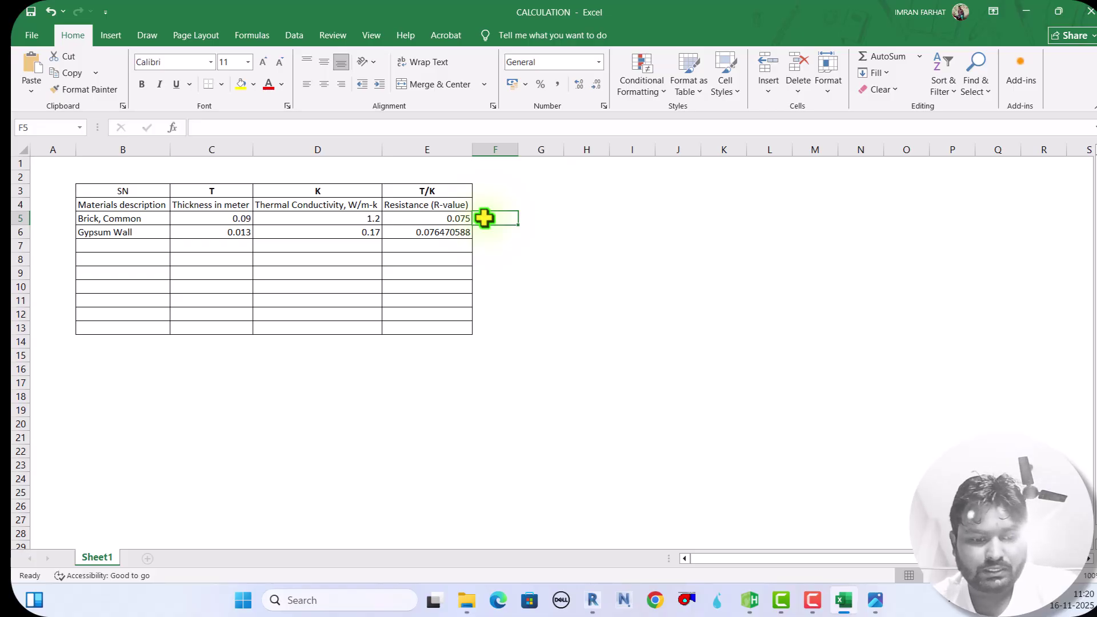
type("R1")
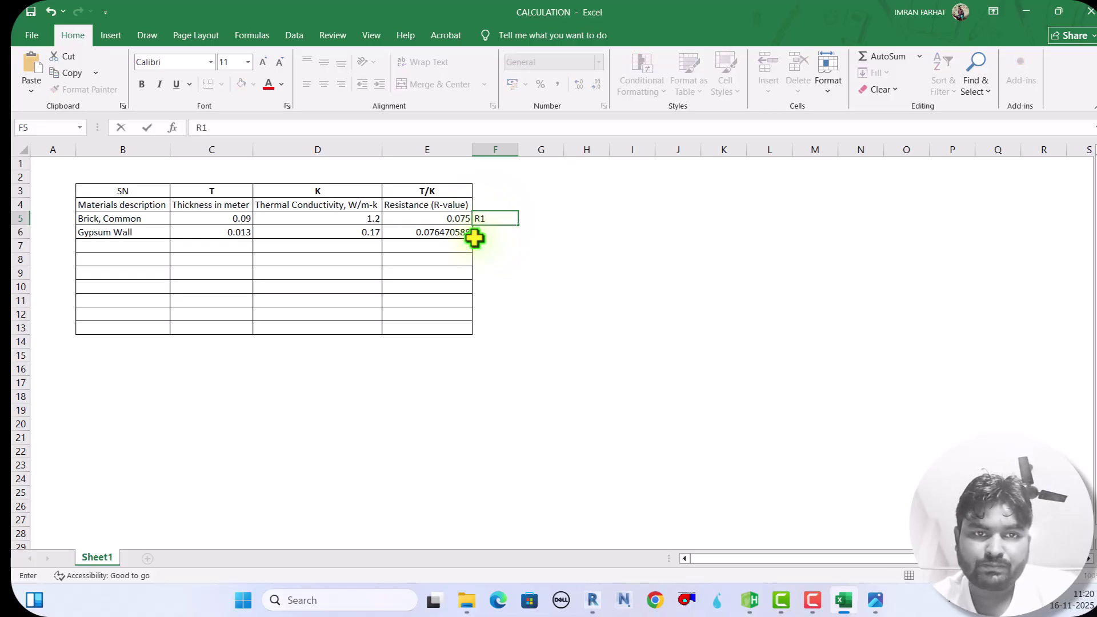
key("Return")
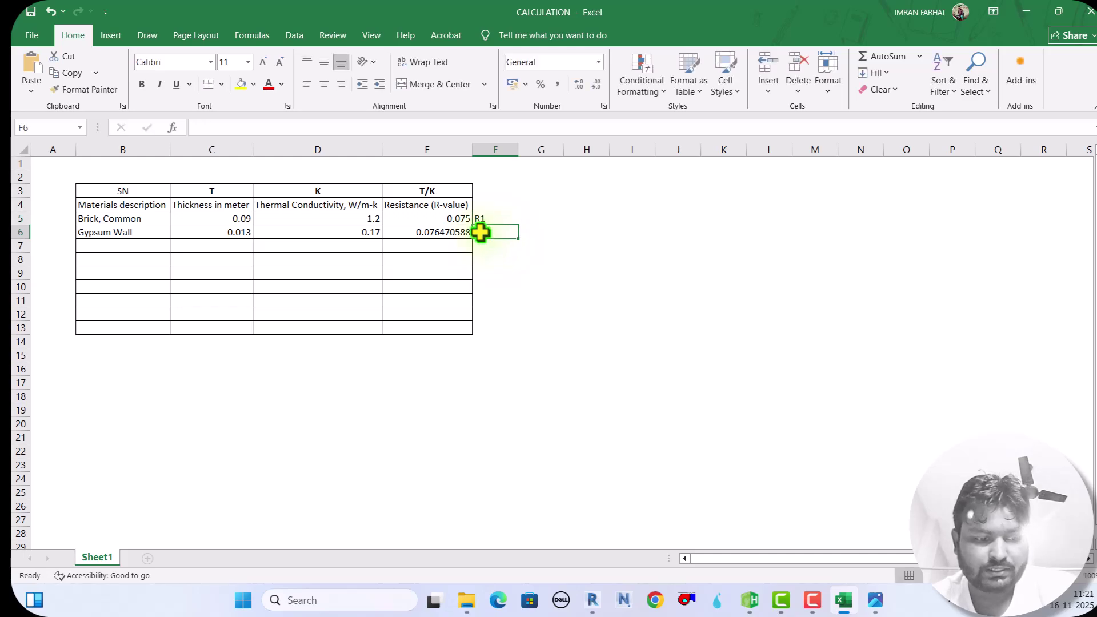
type("R2")
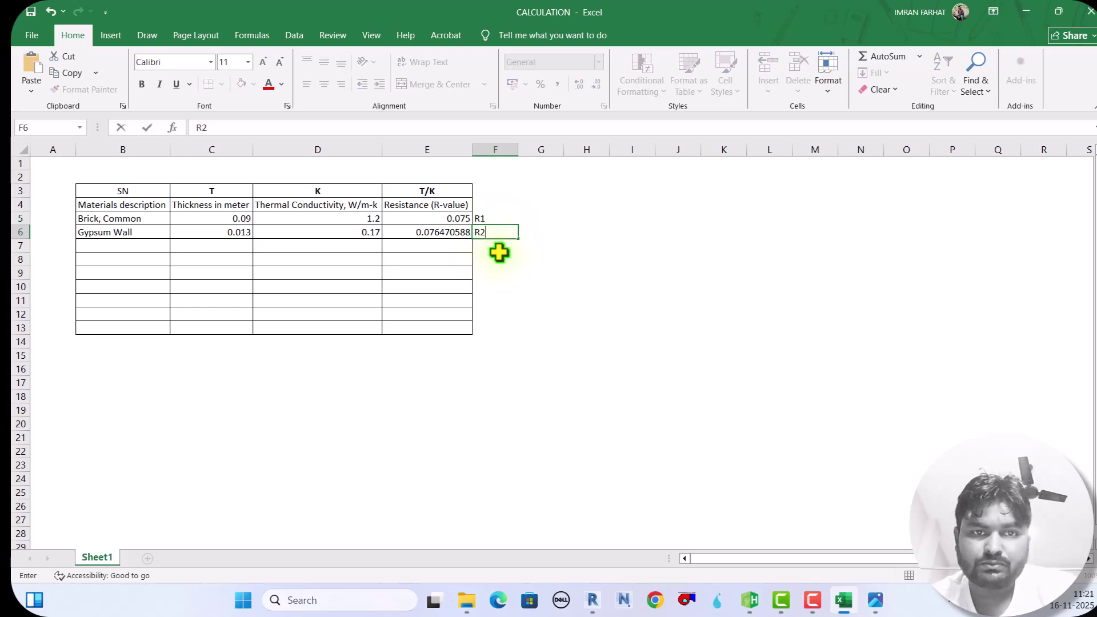
key("Return")
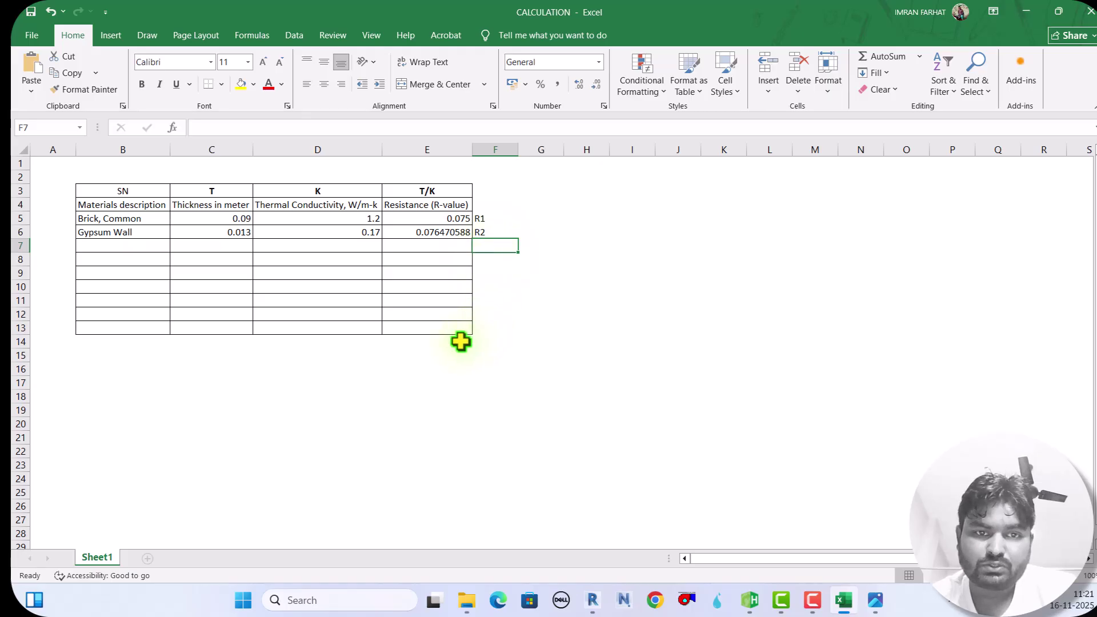
left_click(400, 349)
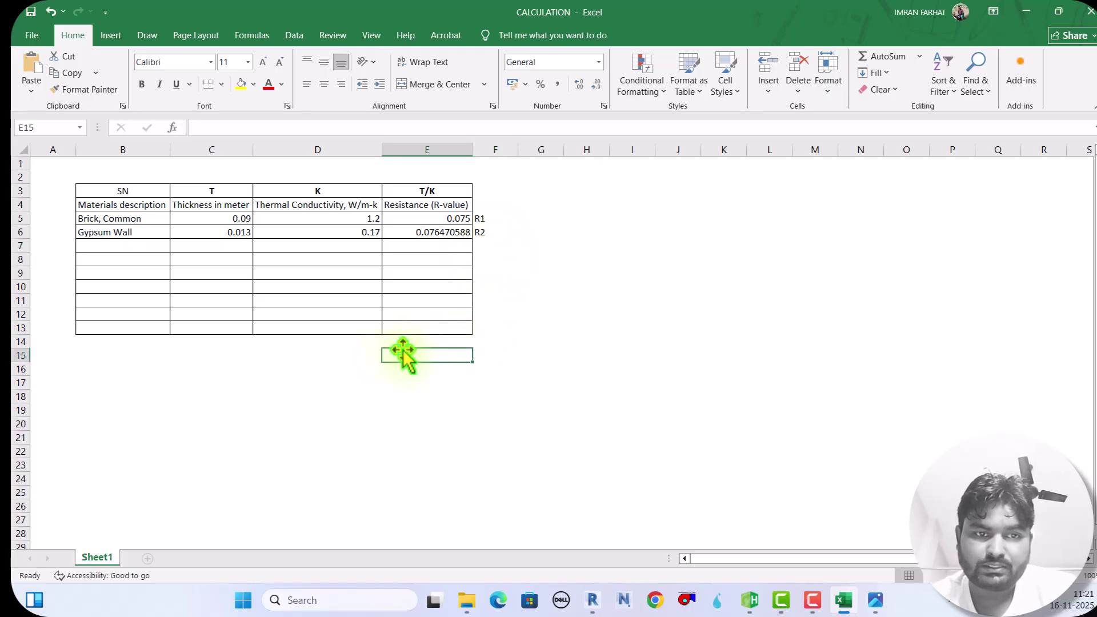
left_click(406, 344)
type("=")
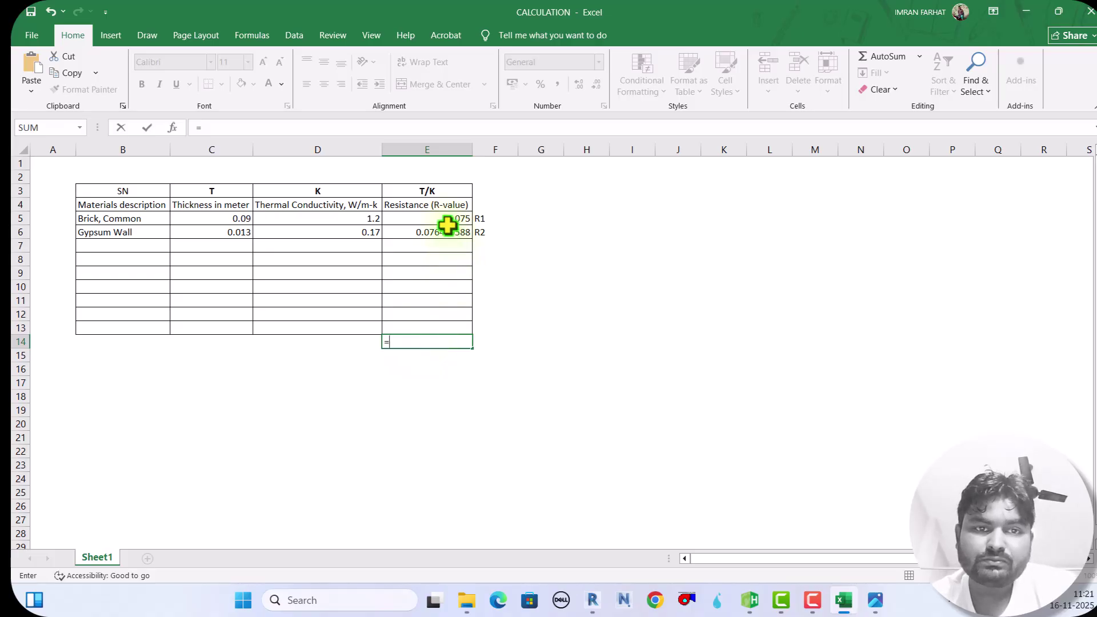
key("BackSpace")
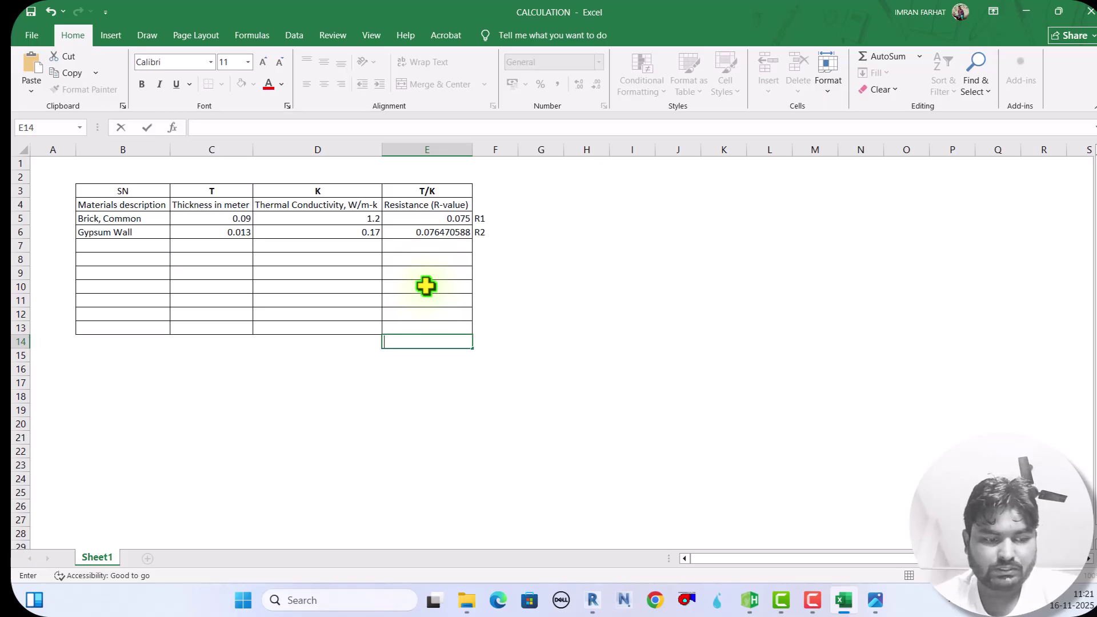
key("Return")
Step: Total the resistance column in cell E14 with =SUM(E5:E13)
left_click(424, 341)
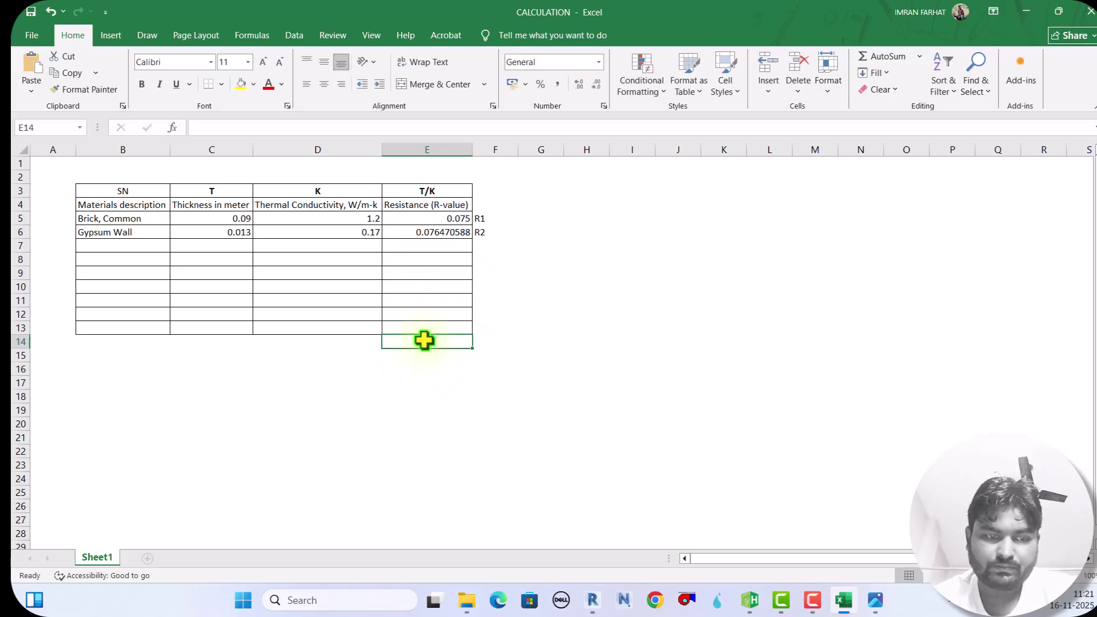
key("alt+equal")
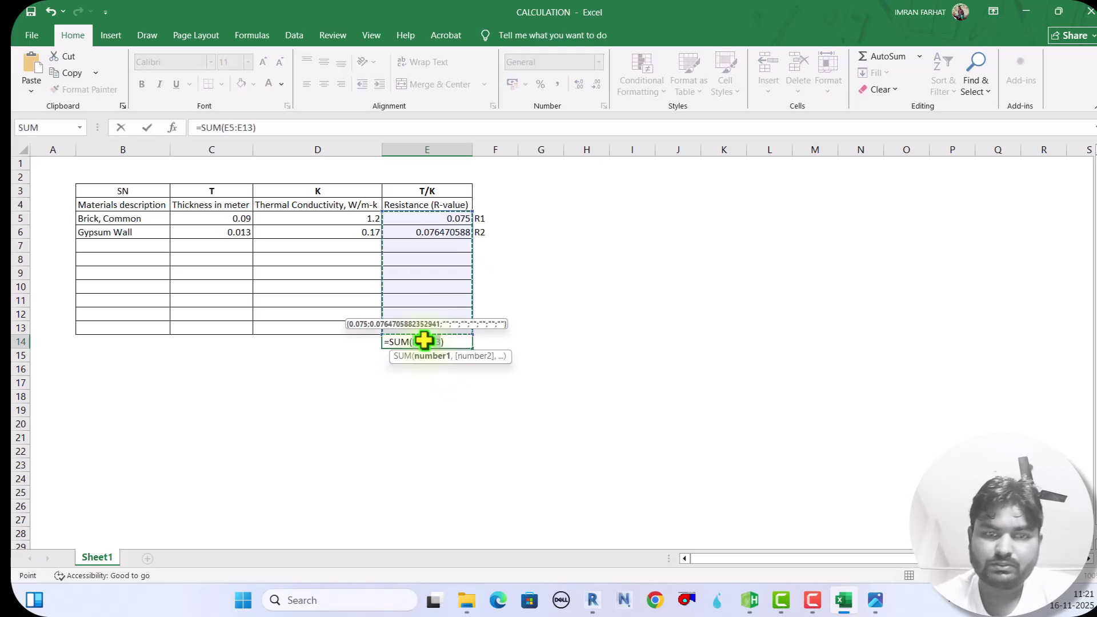
key("Return")
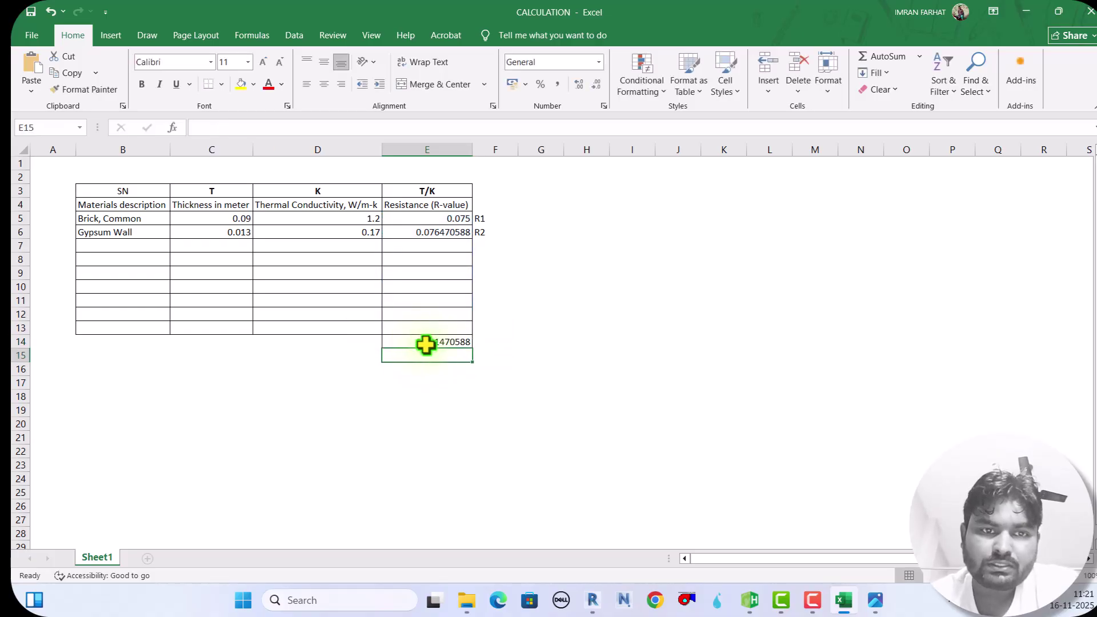
left_click(414, 341)
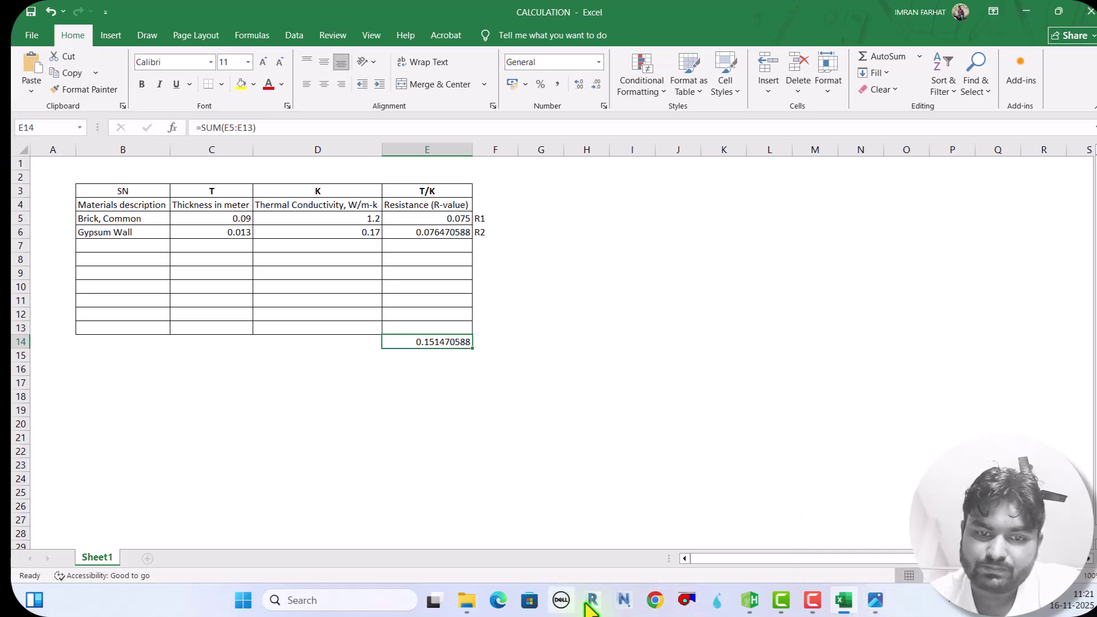
Step: Switch to Revit to check the exterior wall's layers in its assembly, and return to the Excel workbook
left_click(593, 606)
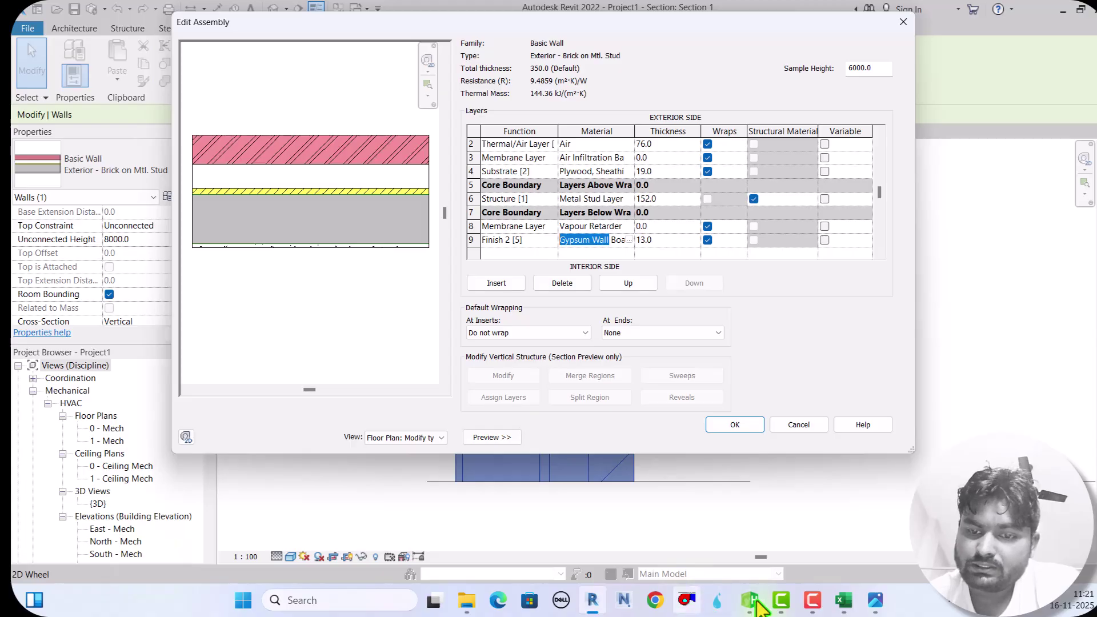
mouse_move(843, 600)
left_click(841, 540)
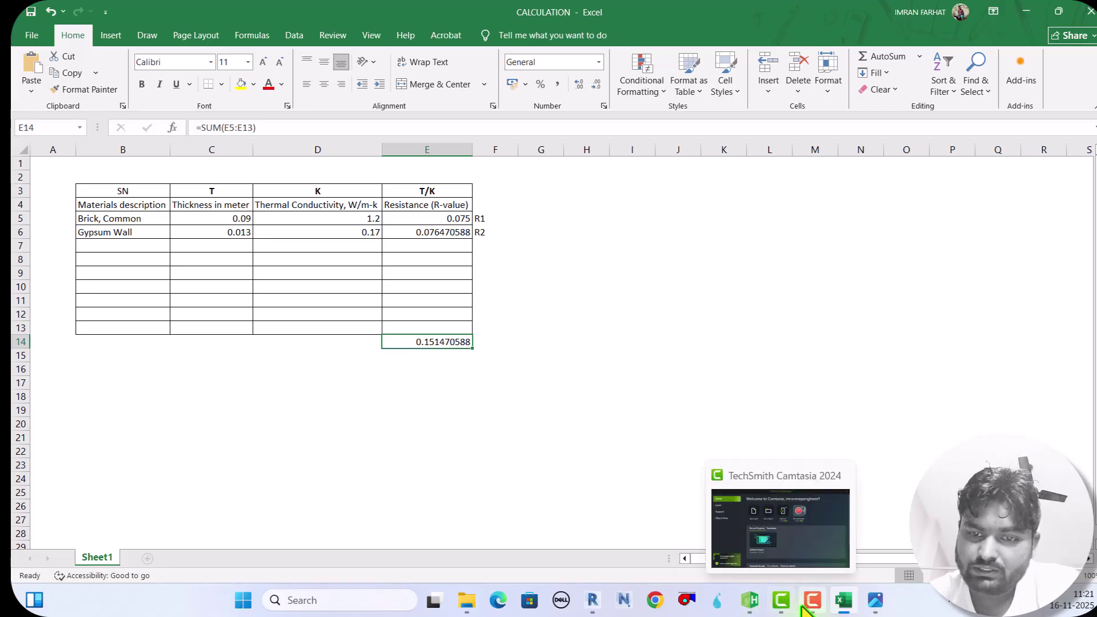
Step: Switch to HAP and examine the R-values in the exterior wall assembly's layers, selecting Layer #1's R-value
mouse_move(772, 578)
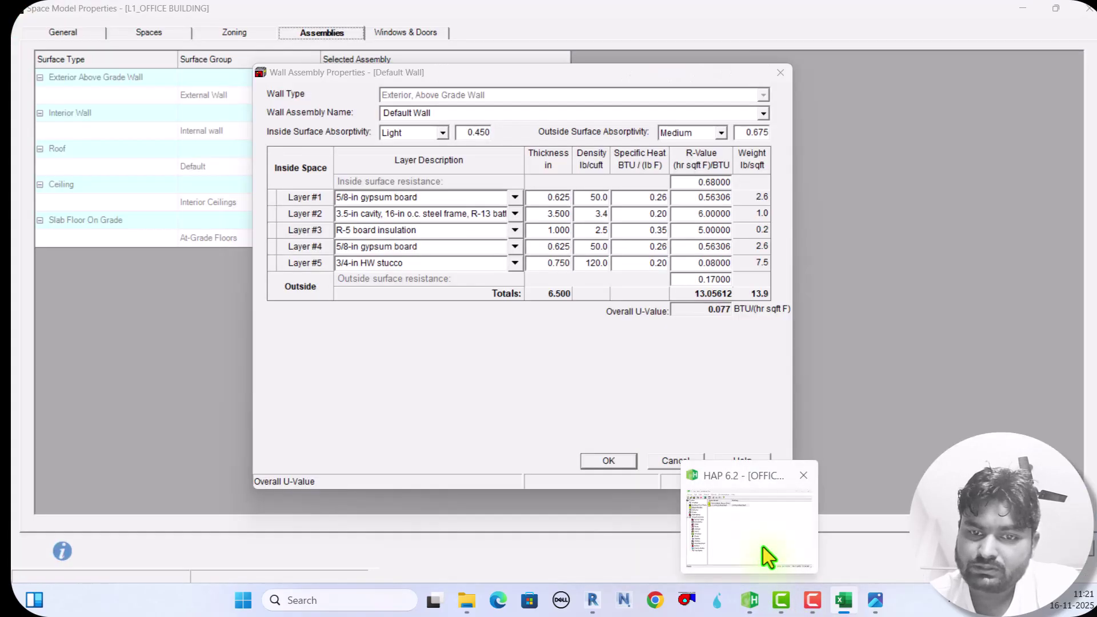
left_click(762, 546)
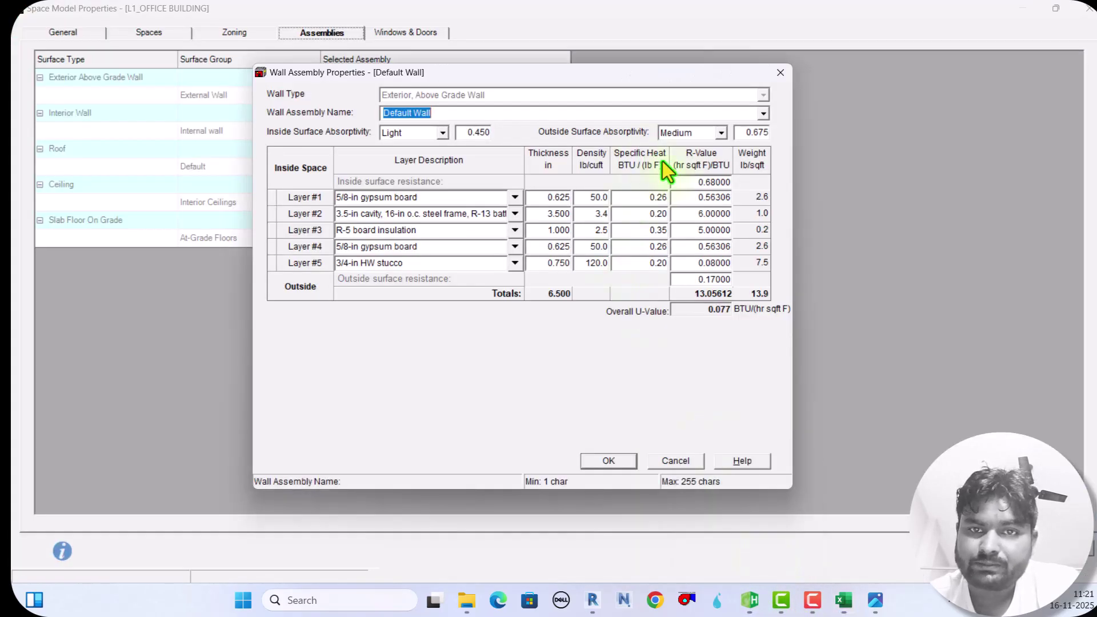
left_click(693, 197)
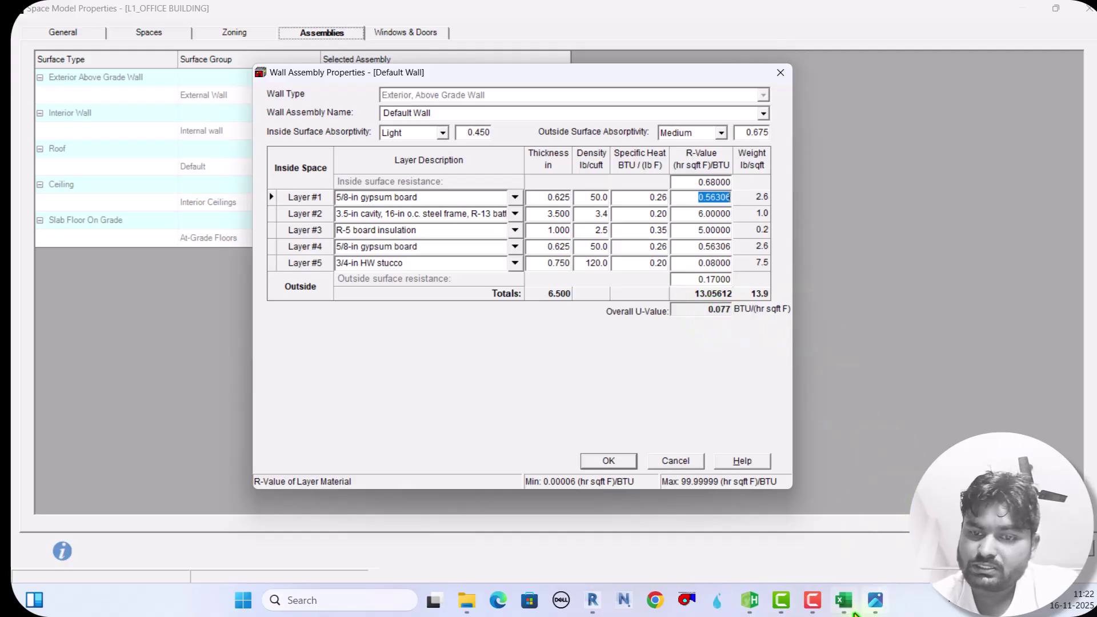
Step: Open the 2.jpg reference image, review its thermal conductivity table for brick and concrete, and close the image
mouse_move(877, 606)
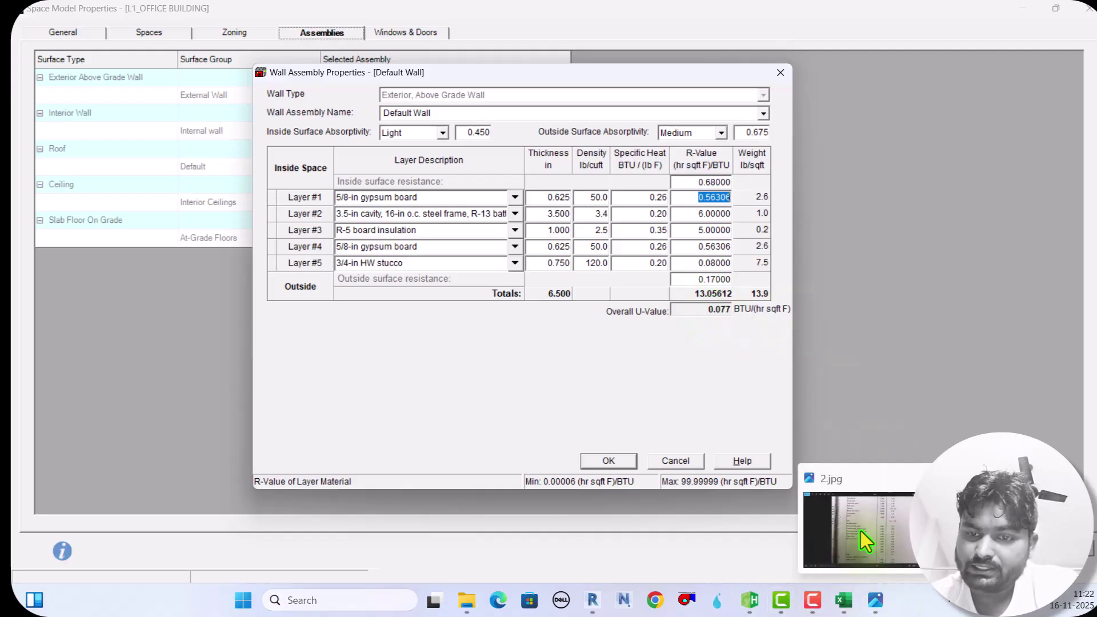
left_click(860, 530)
scroll(524, 349, "down", 5)
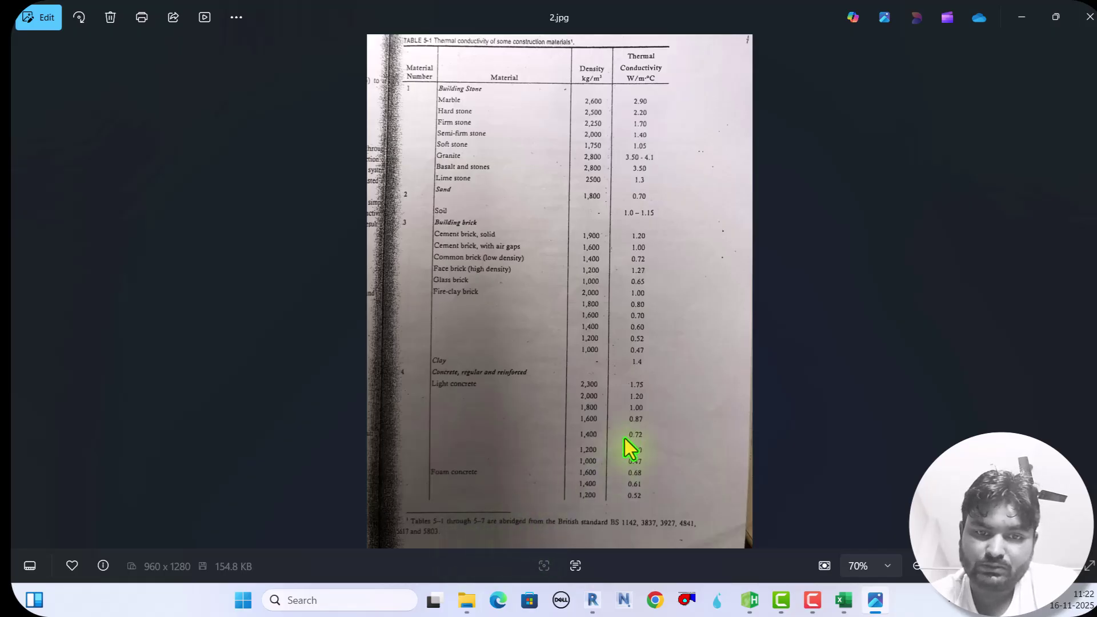
scroll(574, 543, "up", 4)
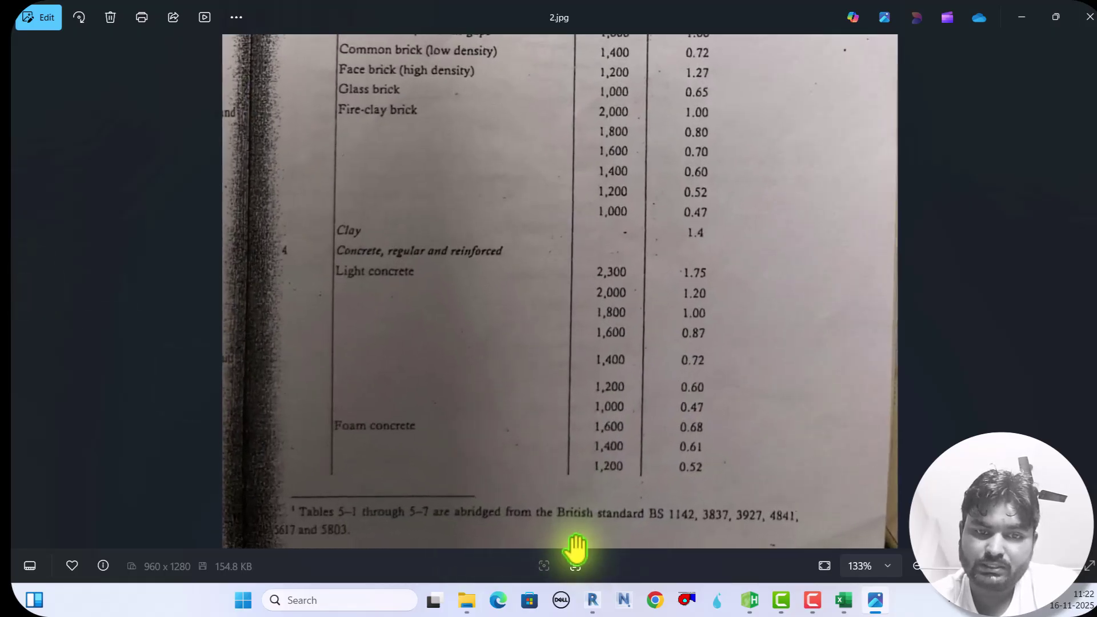
scroll(411, 496, "down", 4)
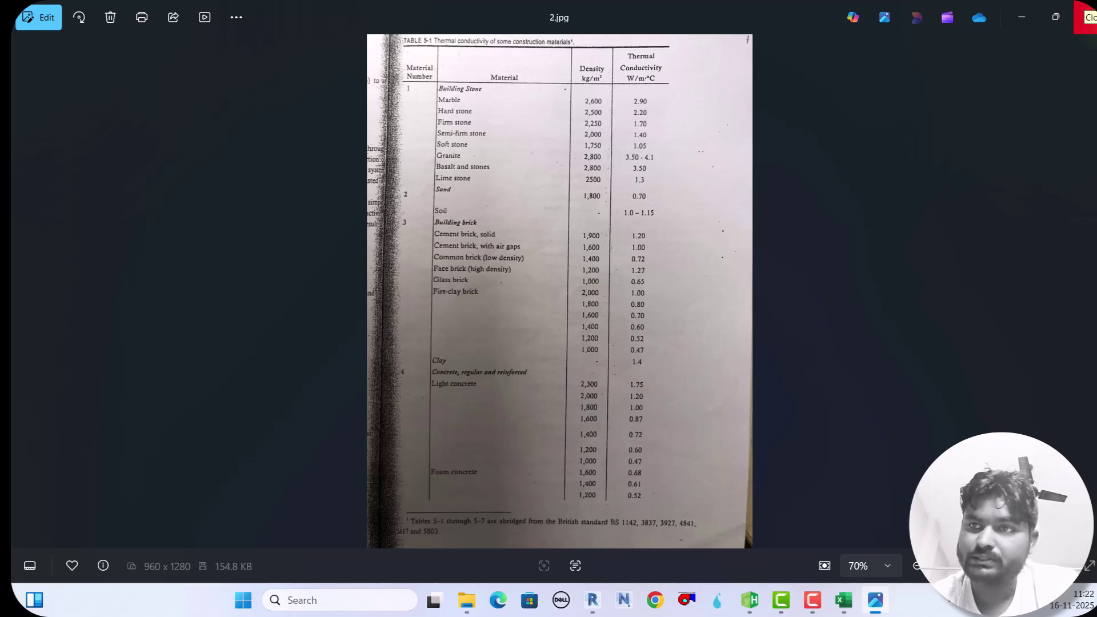
left_click(1085, 17)
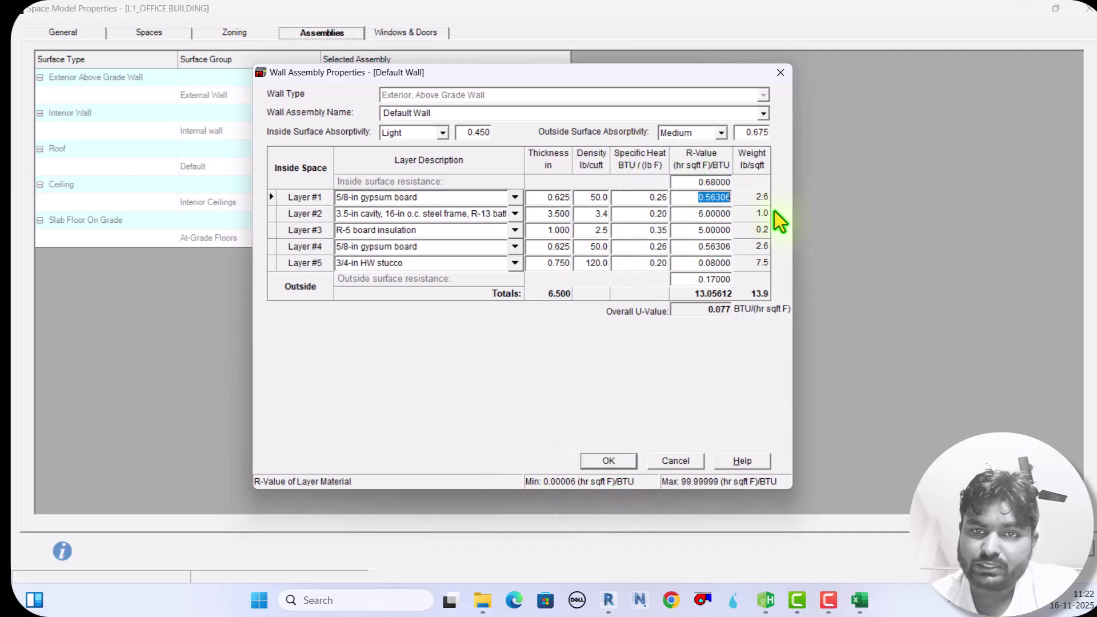
Step: Accept the Default Wall assembly for the external wall, and create an assembly named Interior wall for the internal wall
left_click(587, 460)
left_click(565, 135)
left_click(513, 166)
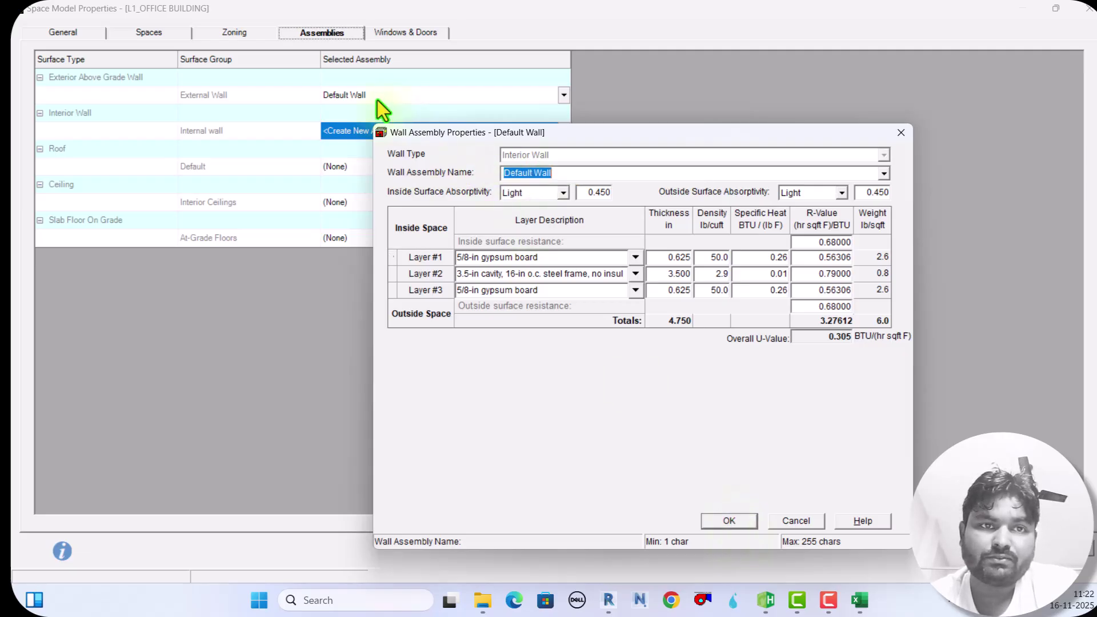
left_click(719, 519)
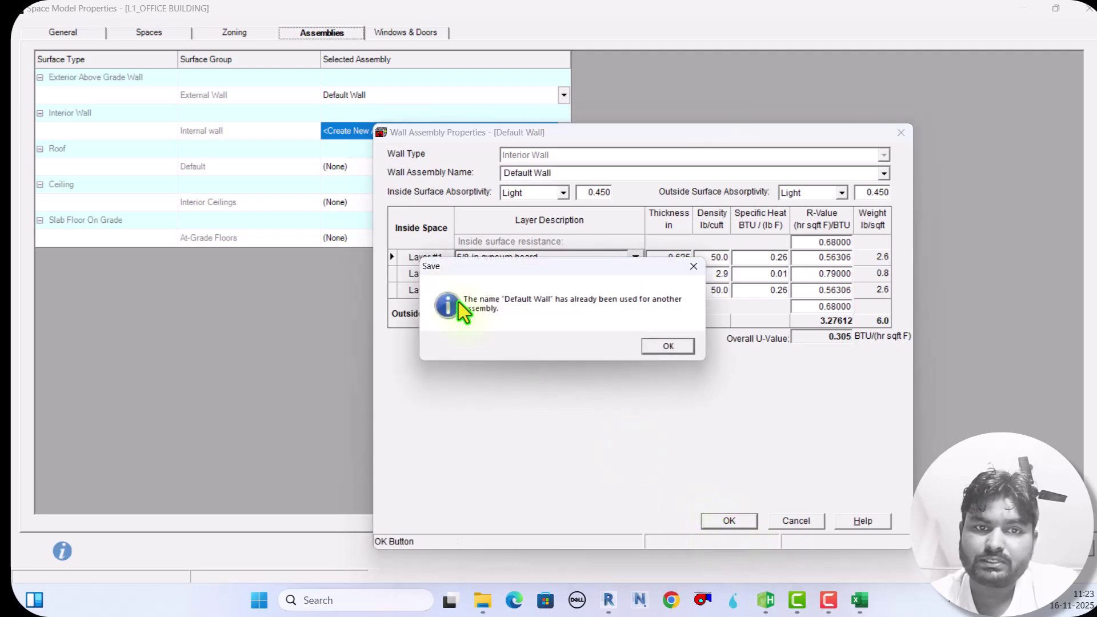
left_click(666, 348)
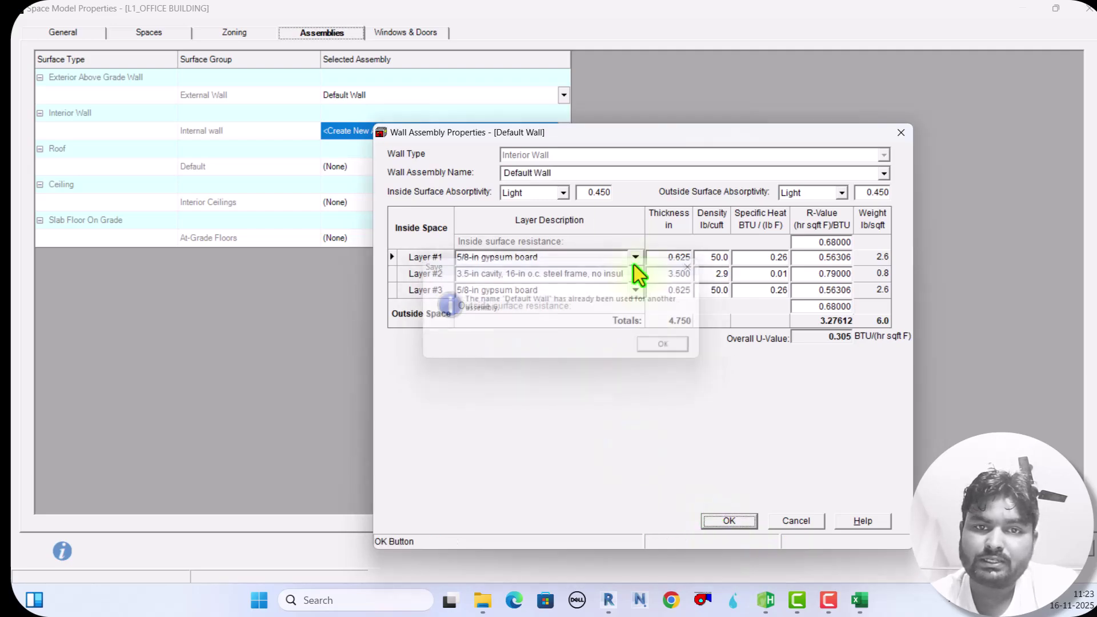
left_click(555, 175)
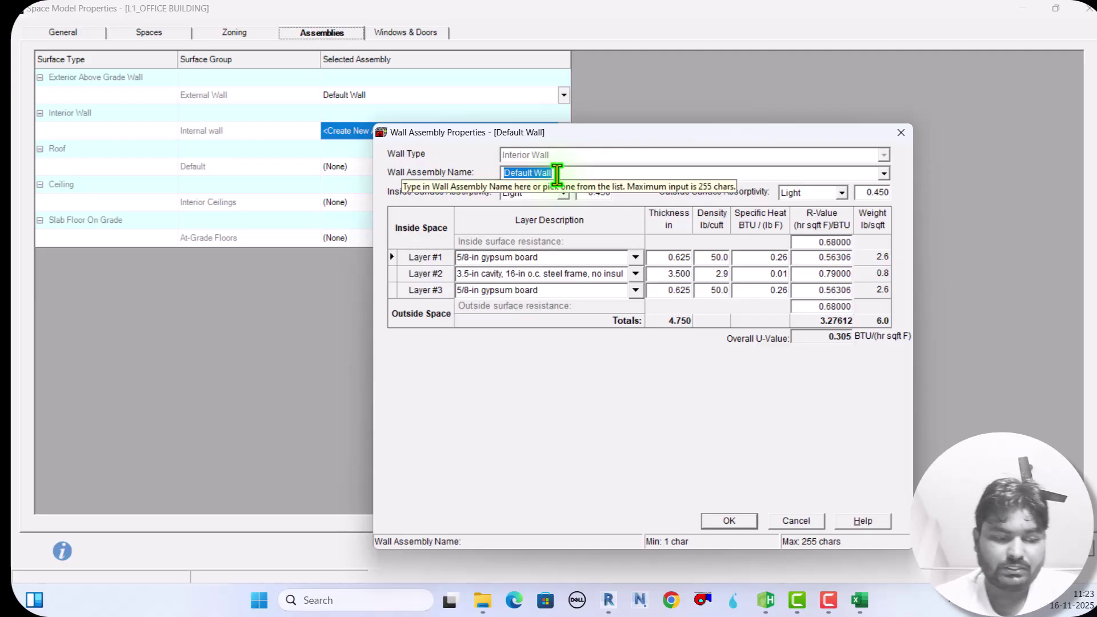
type("Interior wall")
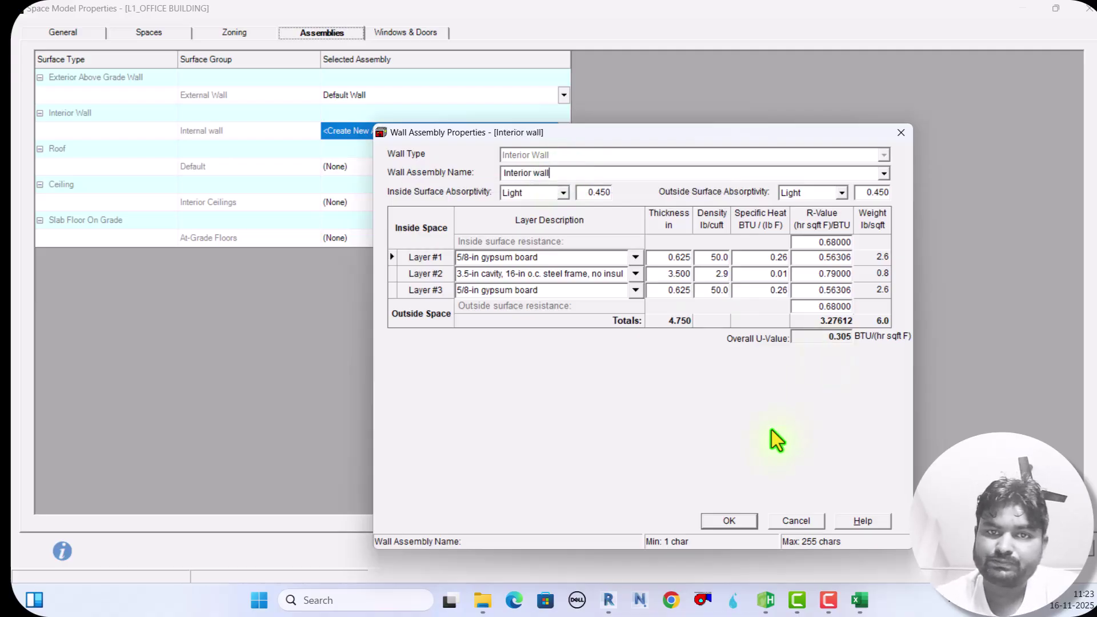
left_click(714, 520)
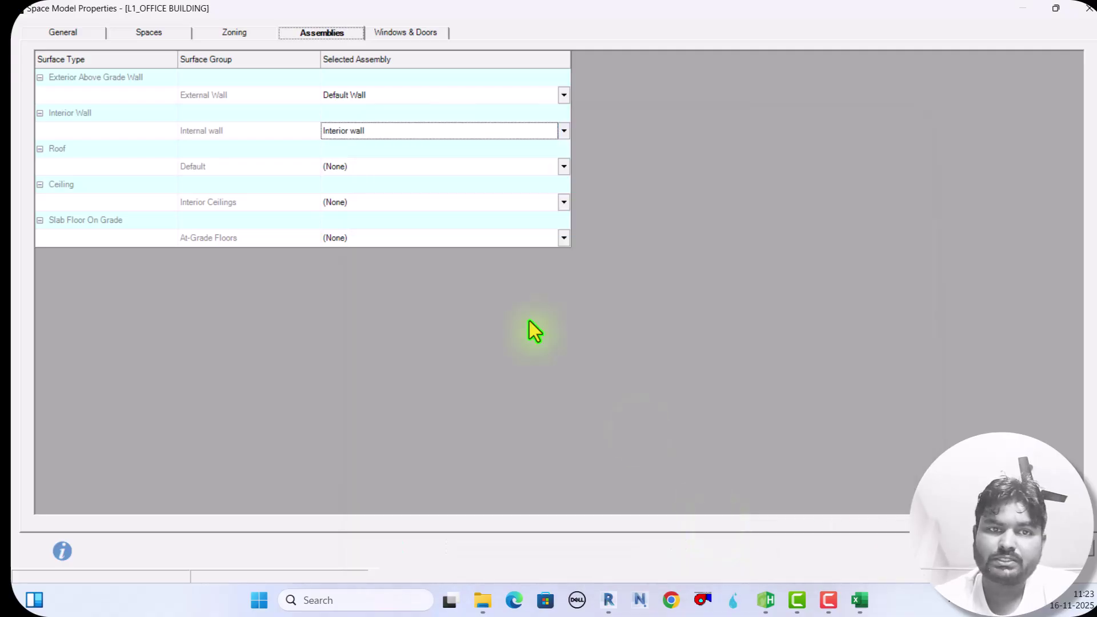
Step: Create new assemblies with default layers, Default Roof for the roof and Default Ceiling for the interior ceilings
left_click(557, 174)
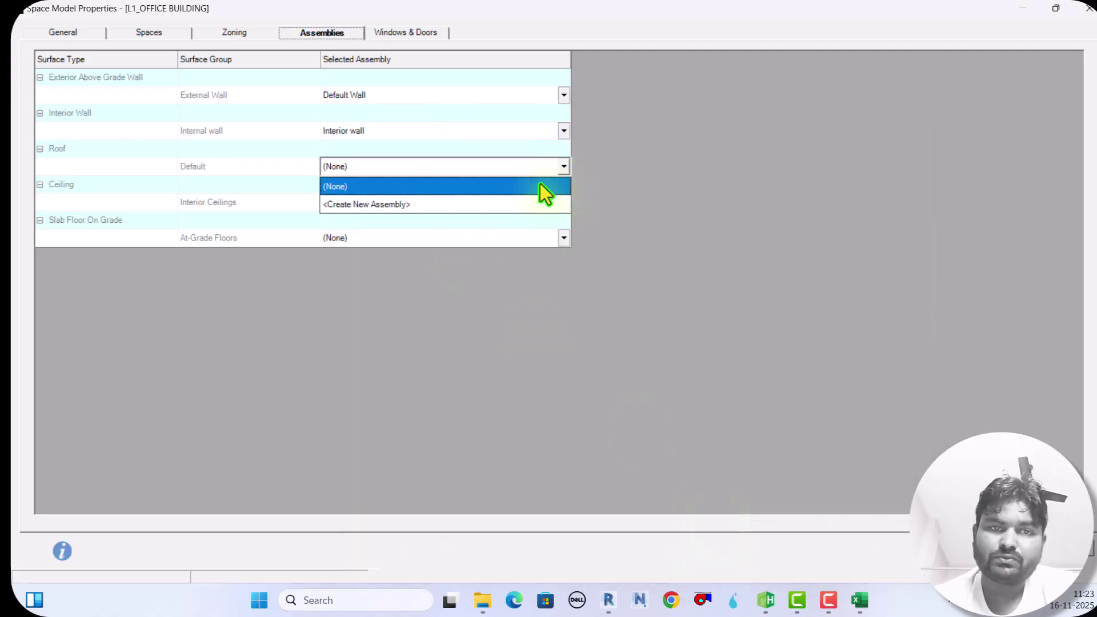
left_click(524, 201)
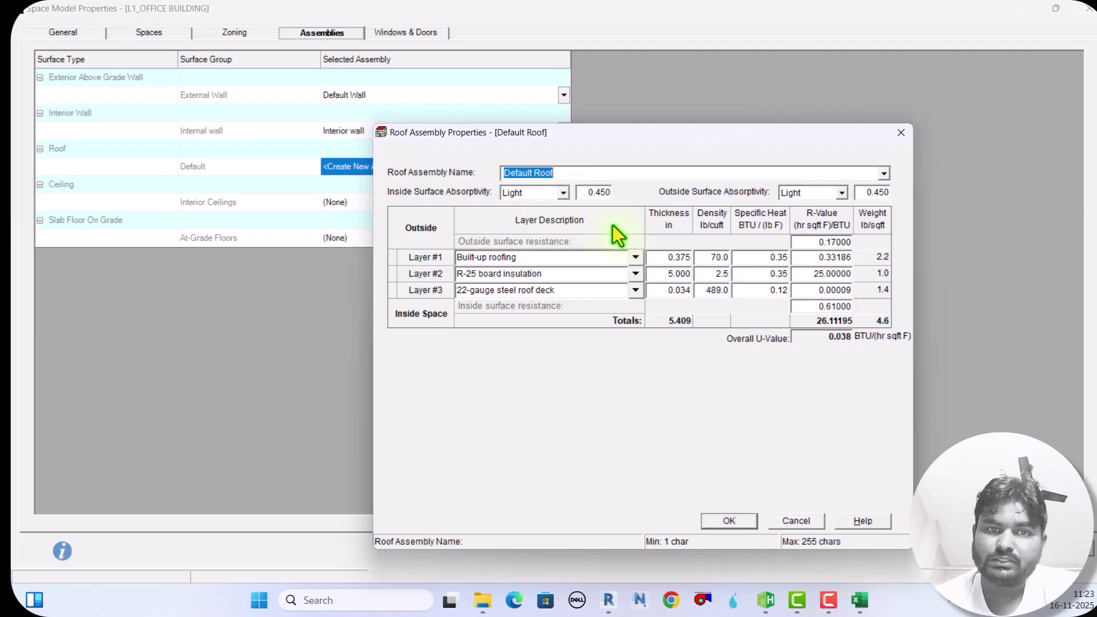
left_click(726, 518)
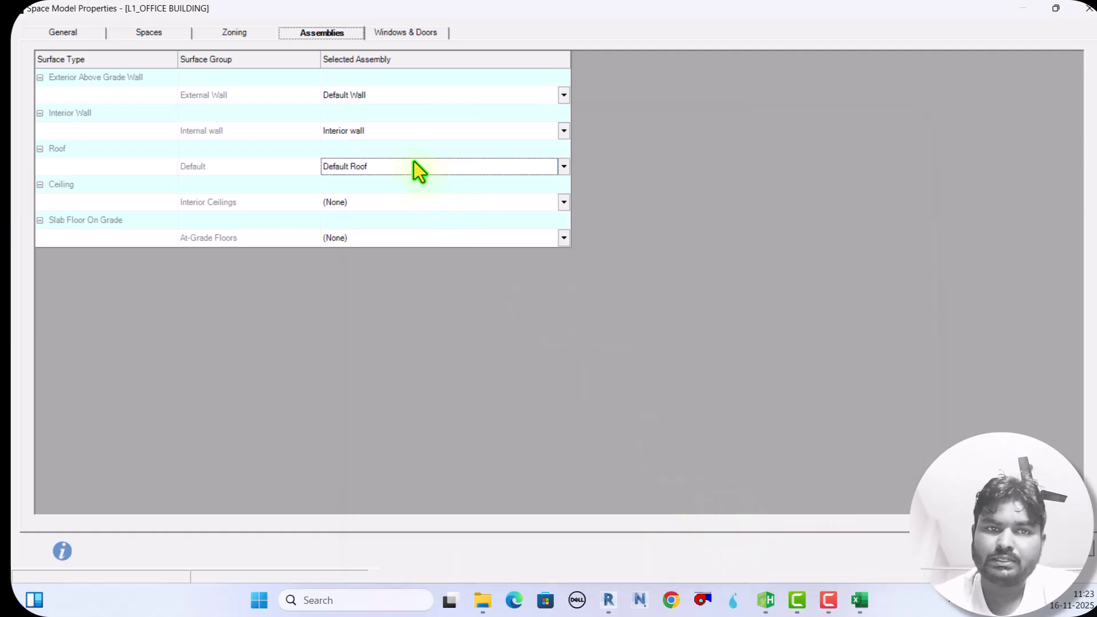
left_click(563, 201)
left_click(563, 202)
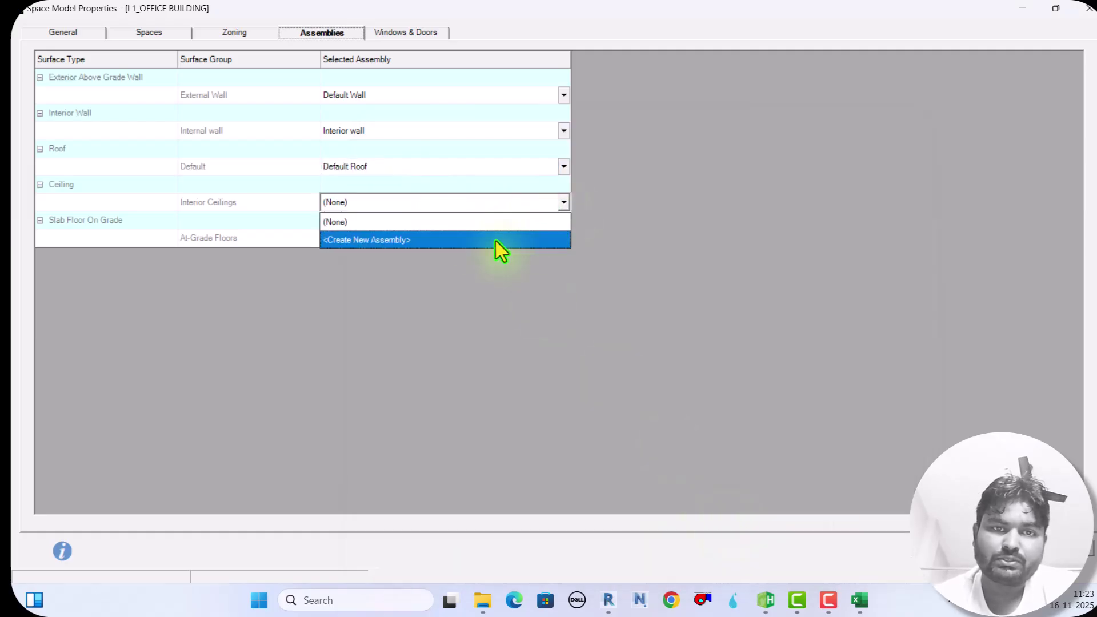
left_click(495, 241)
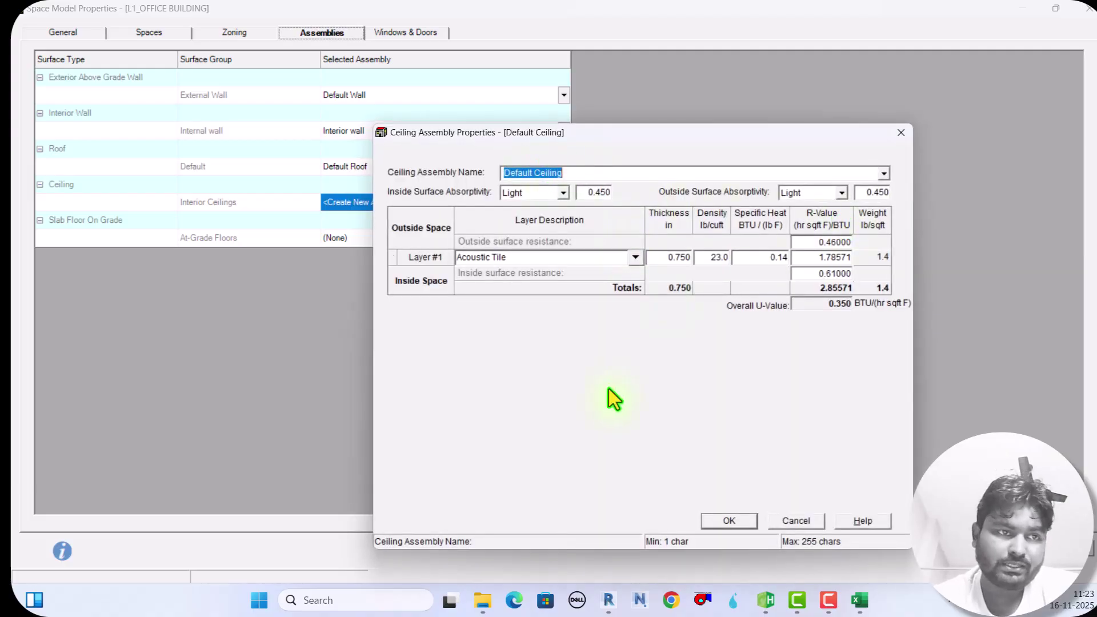
left_click(729, 520)
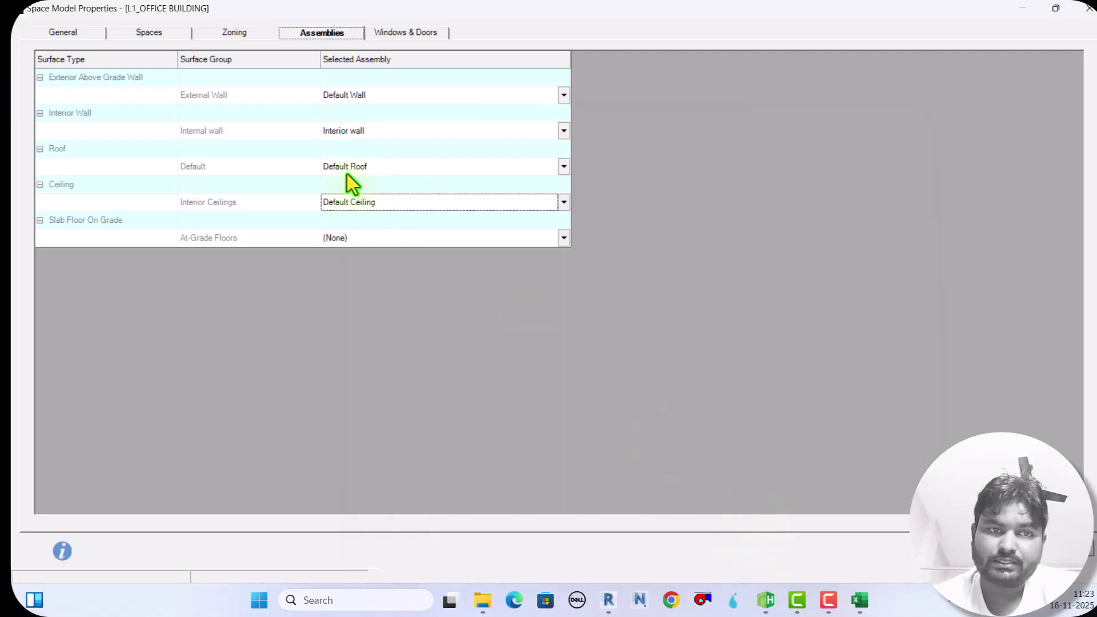
Step: Create a new Default Floor assembly with its default layer for the at-grade slab floors
left_click(565, 240)
left_click(566, 241)
left_click(503, 272)
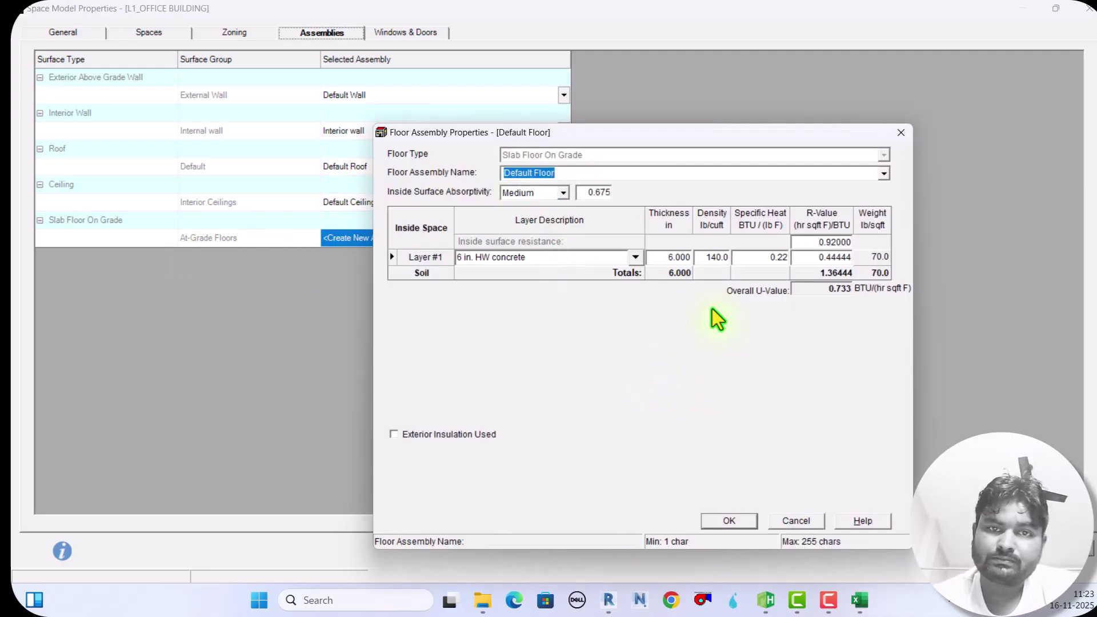
left_click(719, 522)
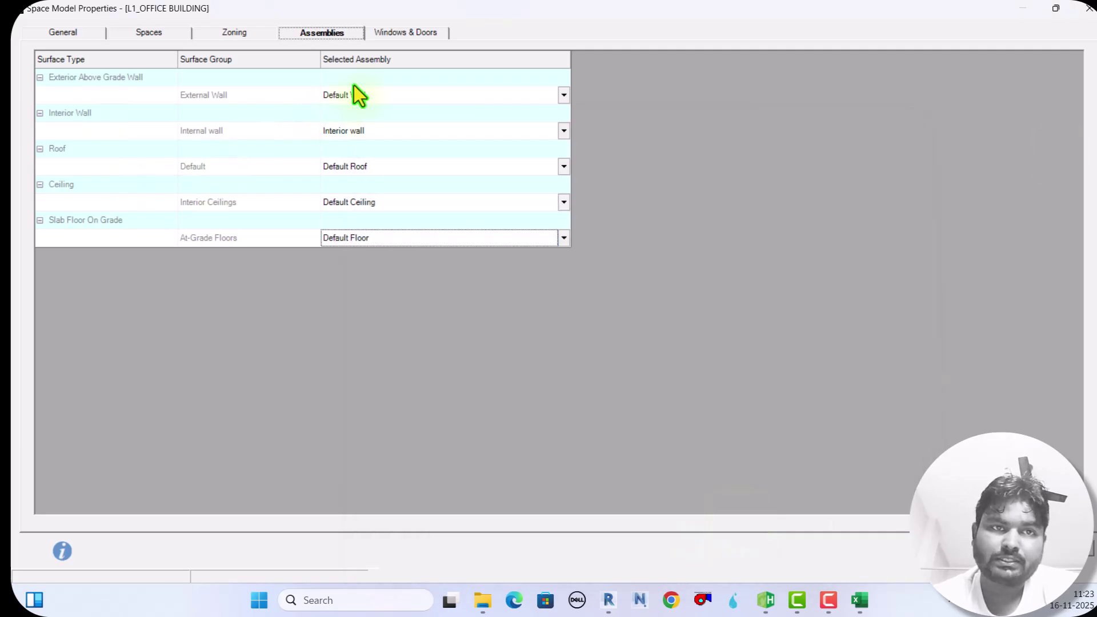
Step: Create a Default Window assembly with the default performance values for window W1, and assign it to window W2 as well
left_click(403, 33)
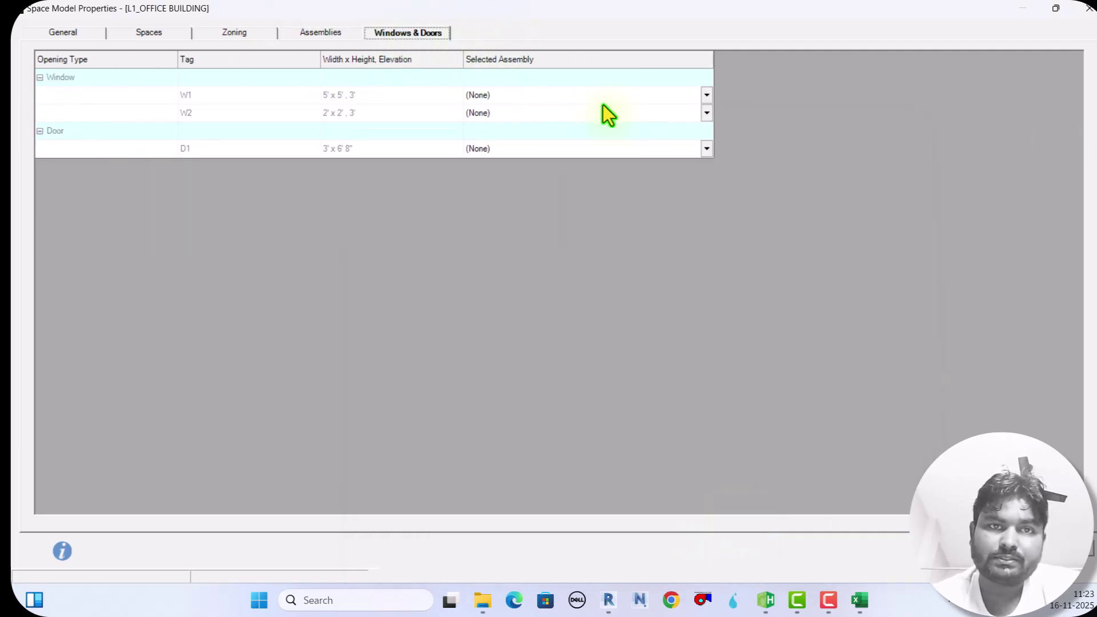
left_click(708, 97)
left_click(708, 97)
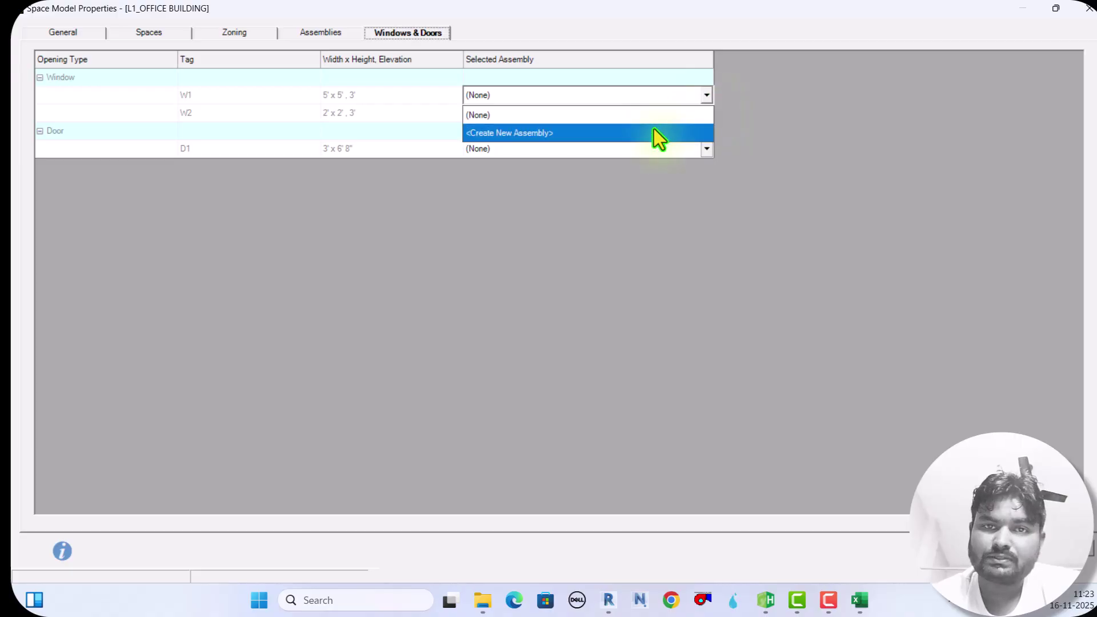
left_click(654, 129)
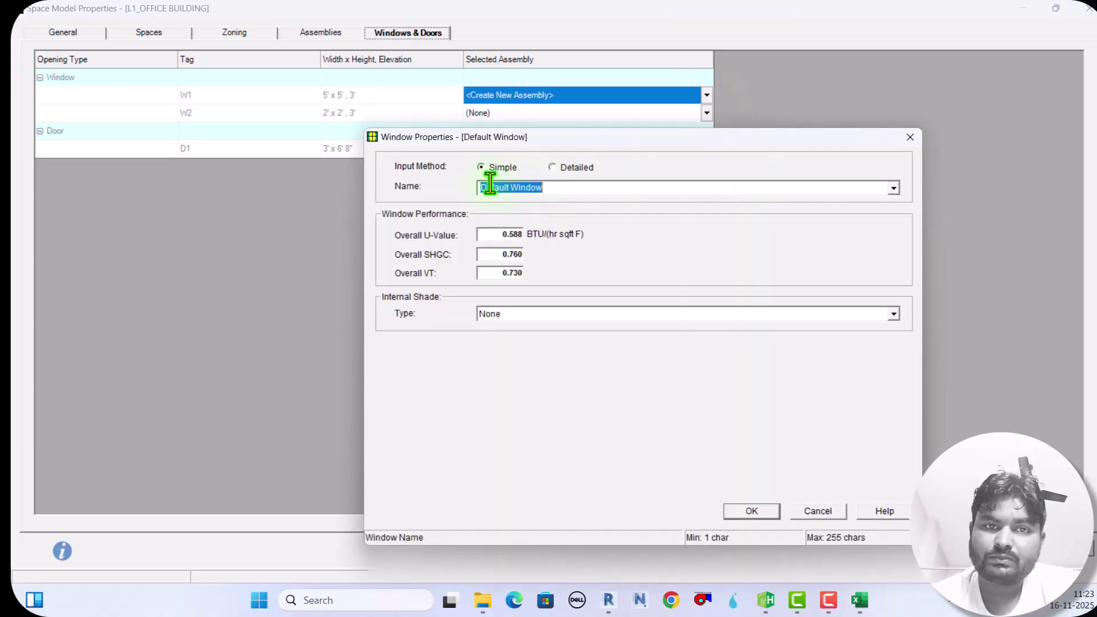
left_click(493, 234)
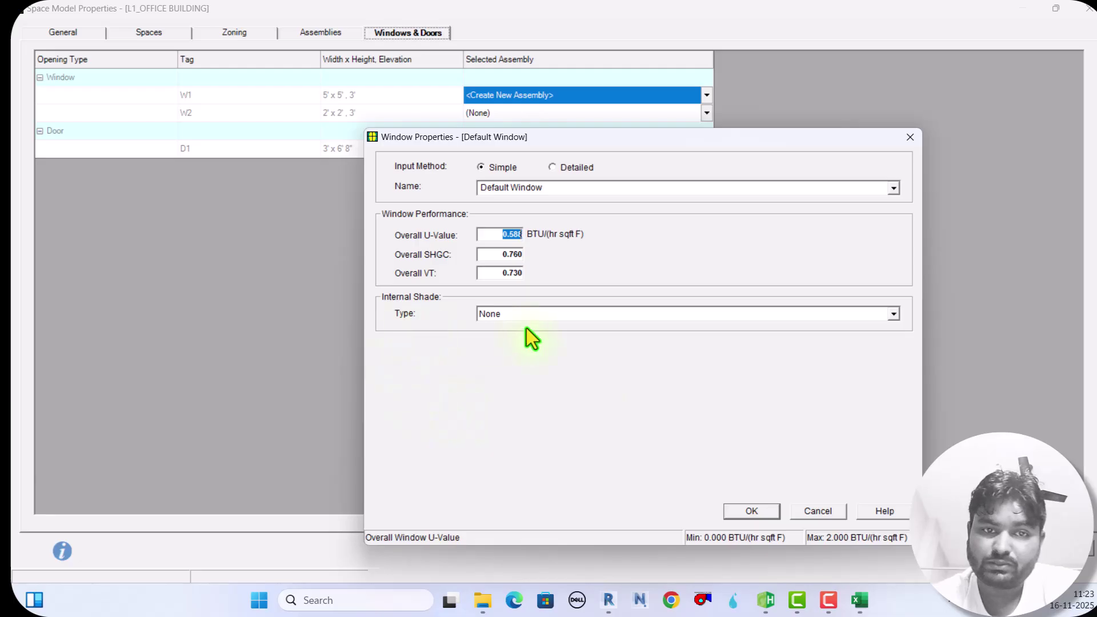
left_click(751, 511)
left_click(707, 114)
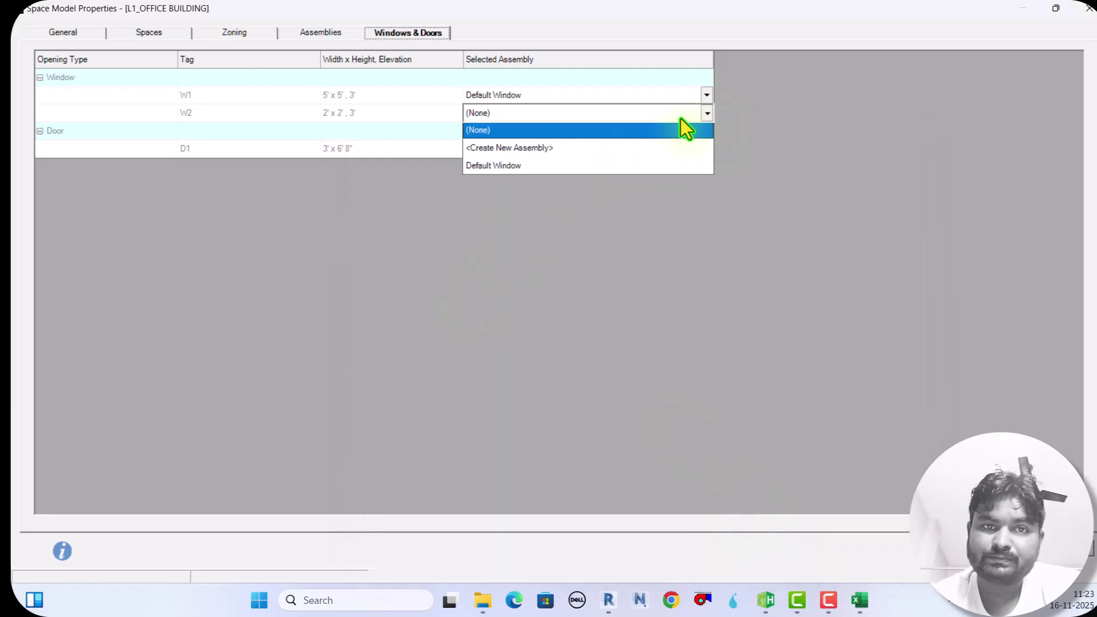
left_click(561, 166)
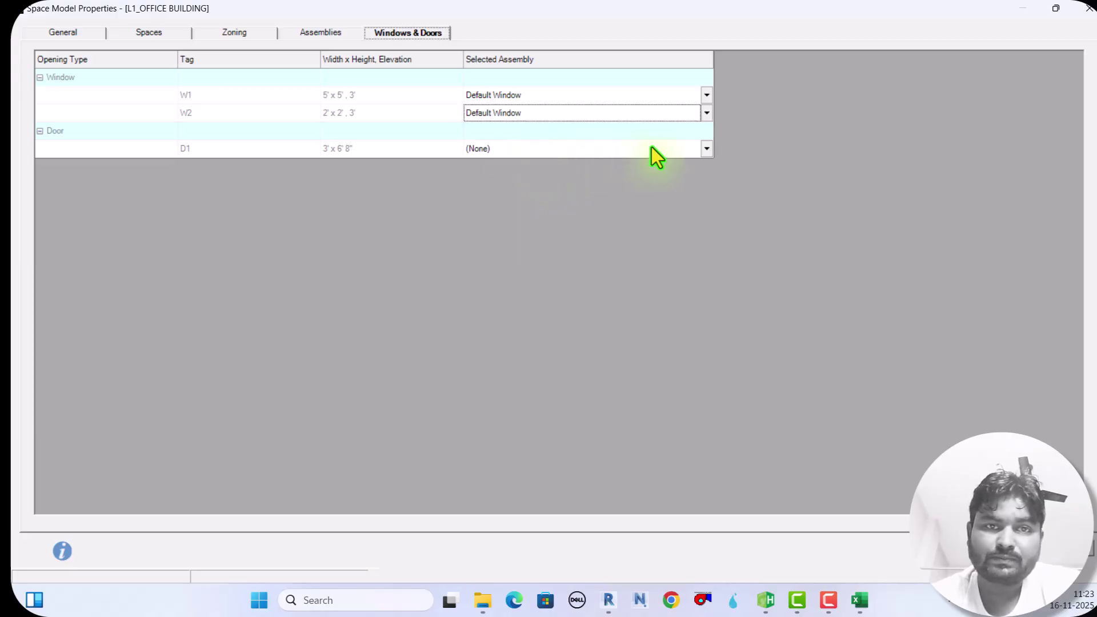
Step: Create a Default Door assembly with the default glass door values for door D1, and confirm the space model properties
left_click(705, 149)
left_click(559, 185)
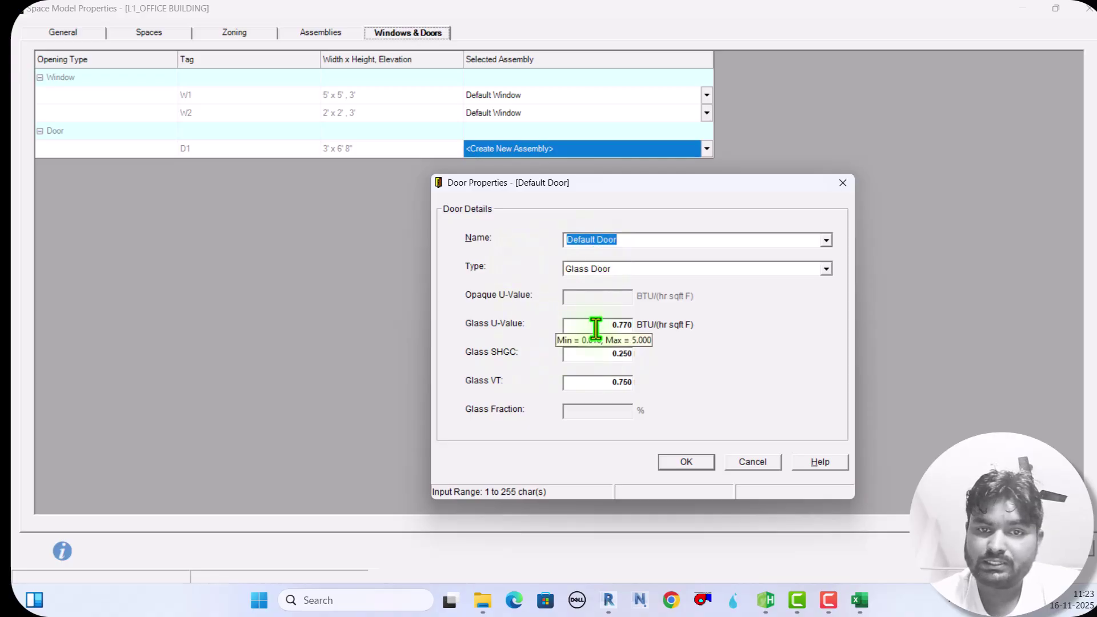
left_click(675, 463)
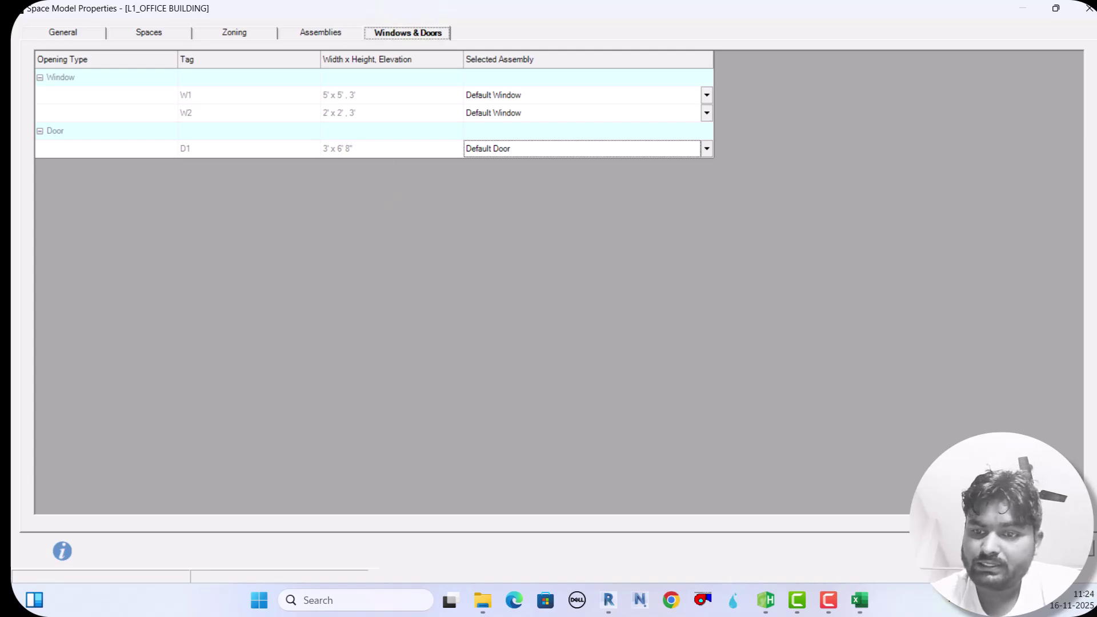
key("Return")
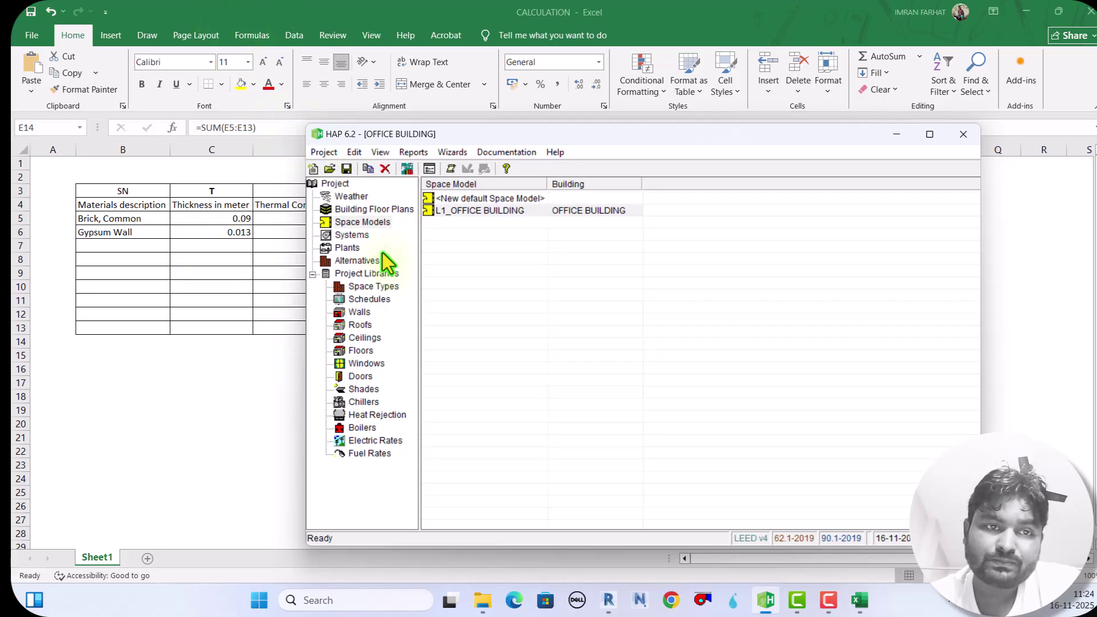
Step: Try to save a new air system with its default settings, and close its properties without saving
left_click(348, 237)
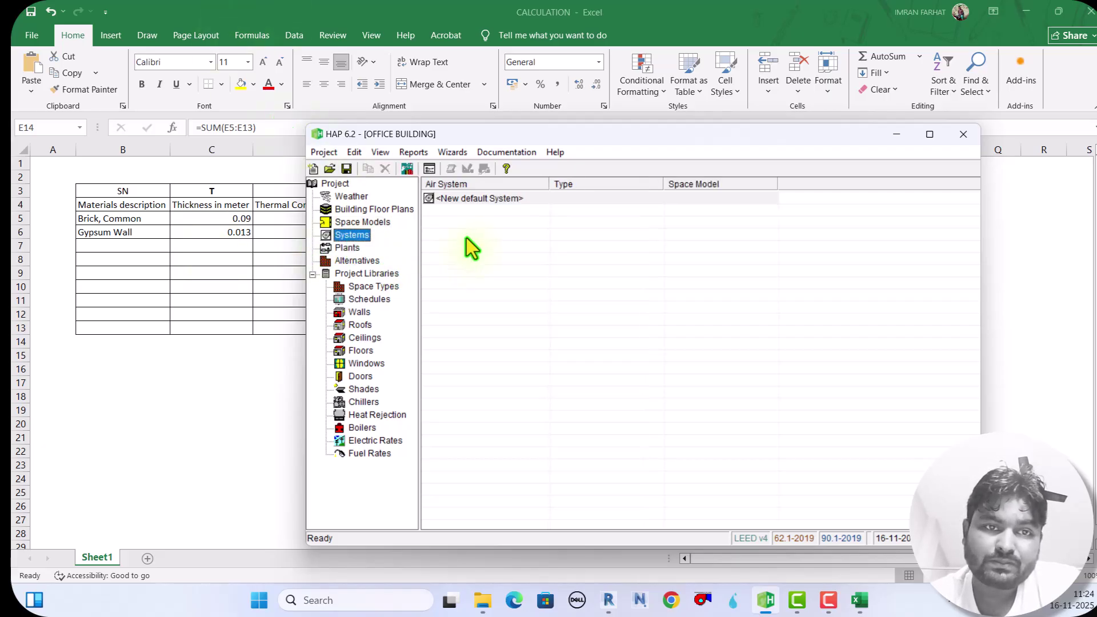
double_click(491, 199)
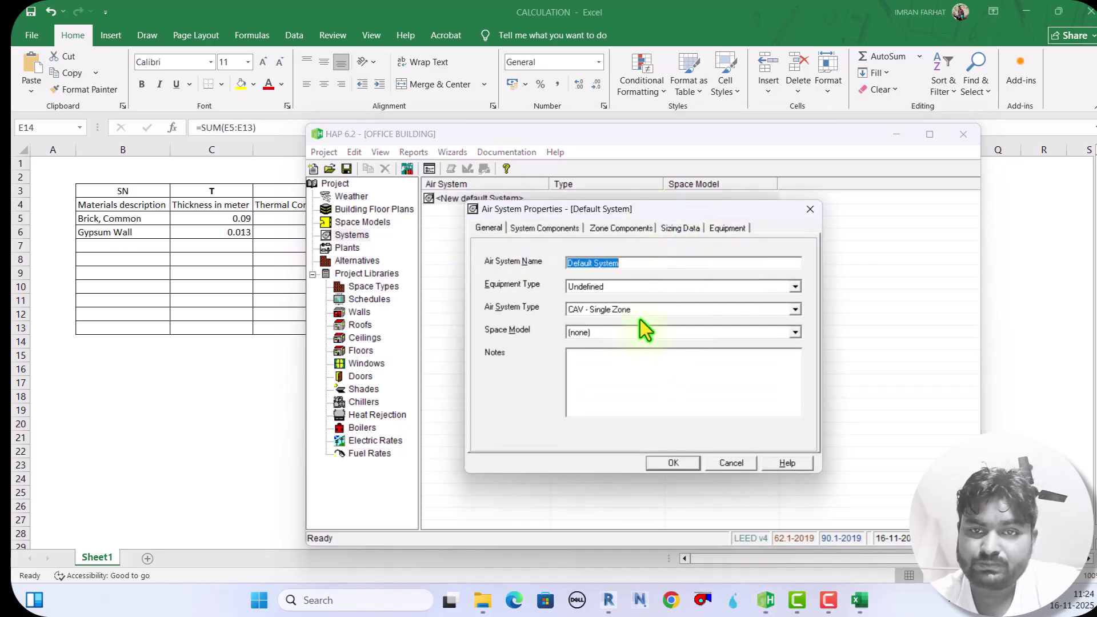
left_click(671, 468)
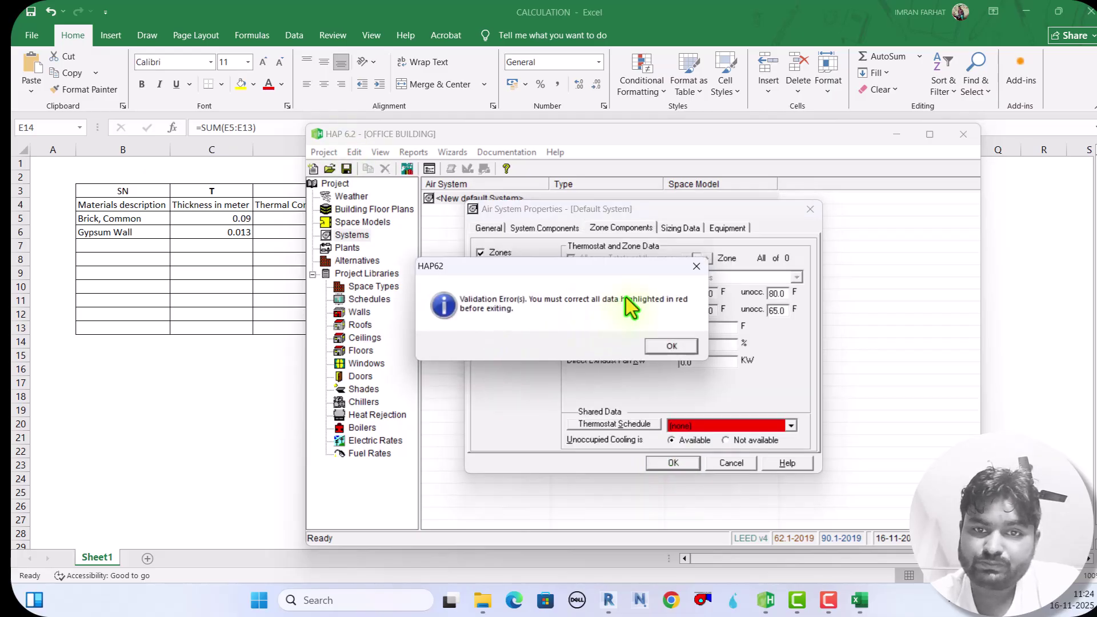
left_click(695, 267)
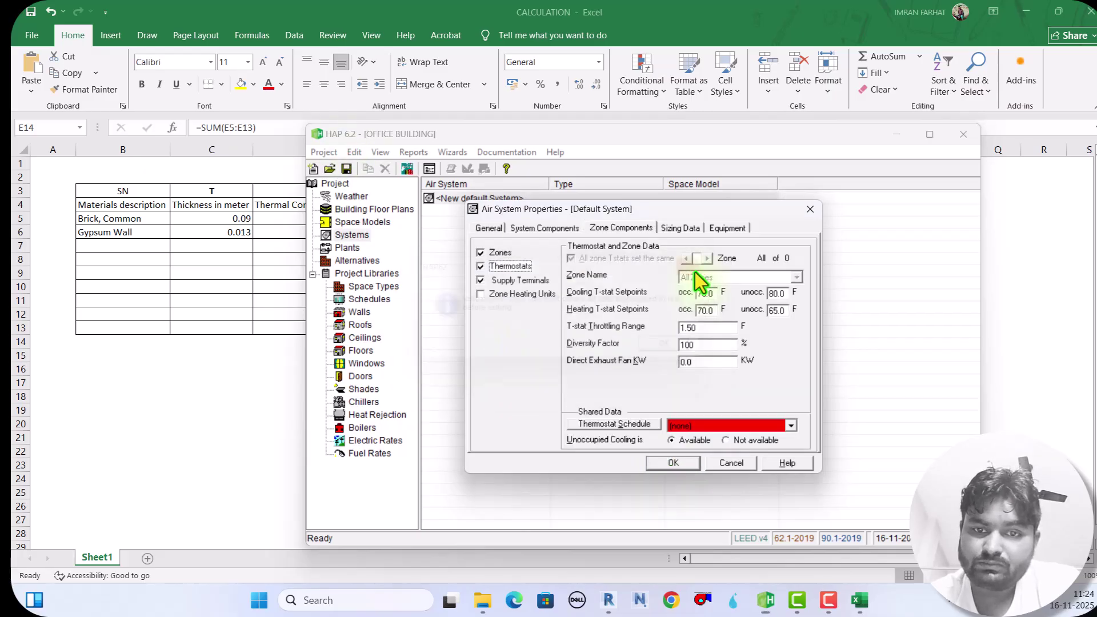
left_click(811, 209)
left_click(657, 374)
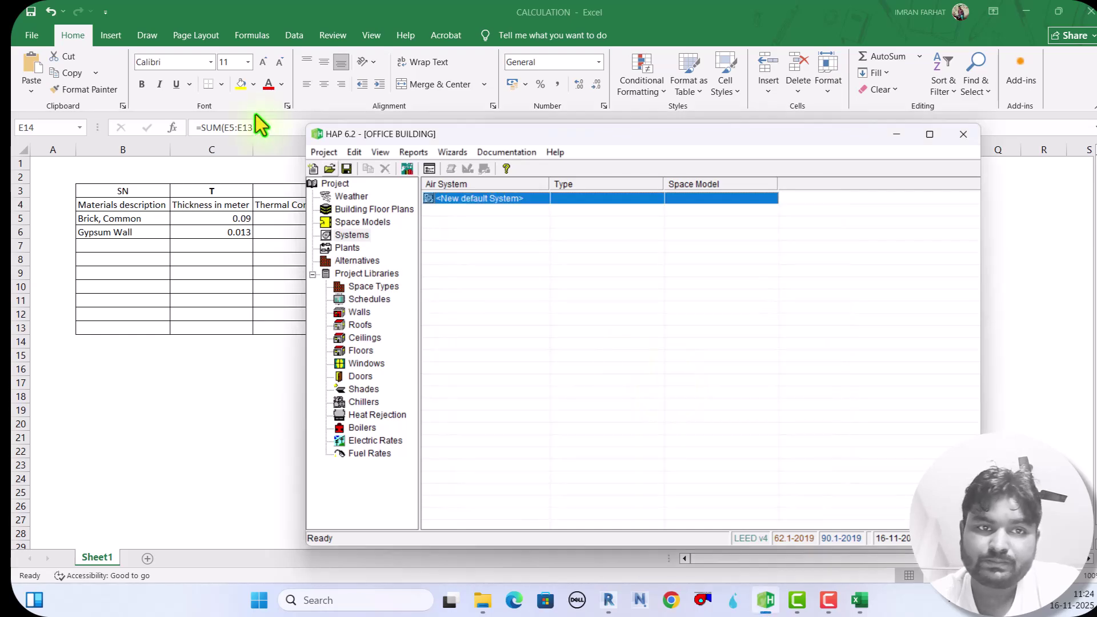